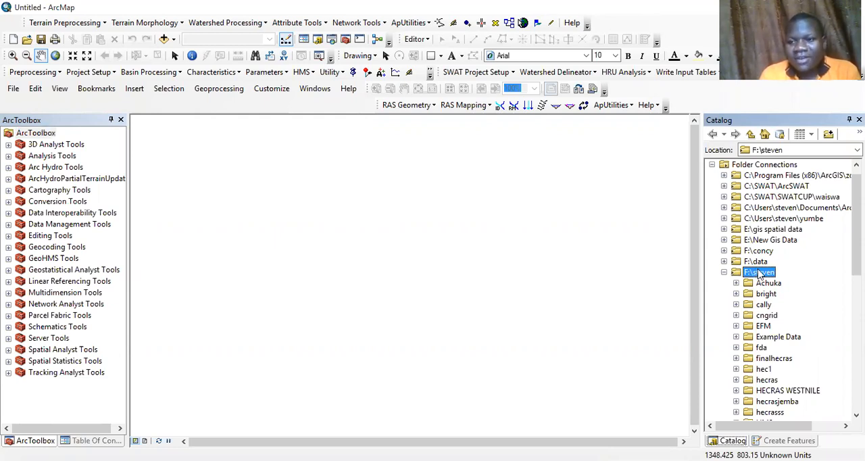
# Step: Create a new folder named NyamwambaHECRAS inside the F:\steven folder connection
pyautogui.rightClick(759, 272)
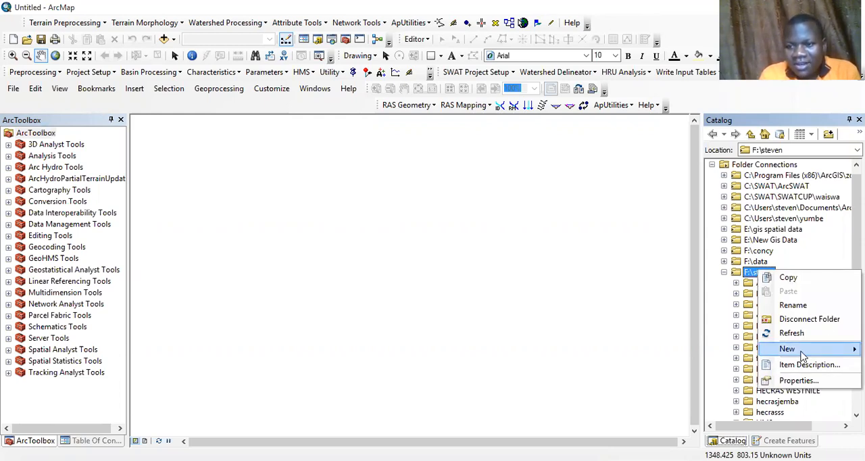
pyautogui.moveTo(792, 347)
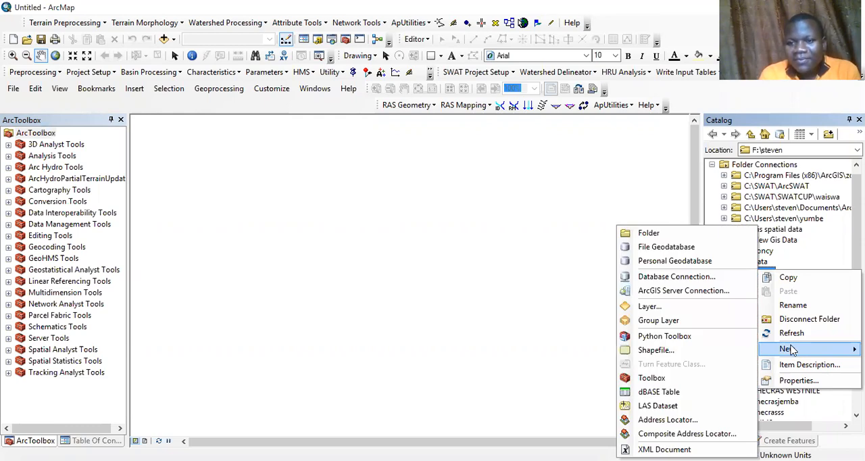
pyautogui.click(665, 234)
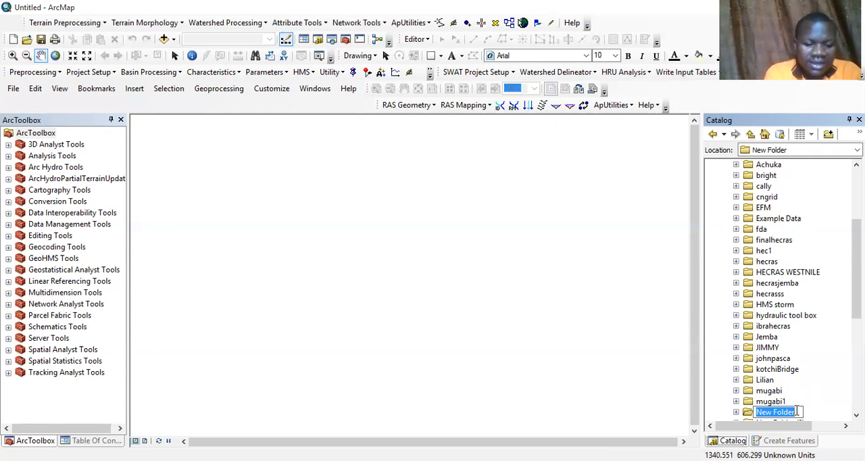
pyautogui.write('Nyam')
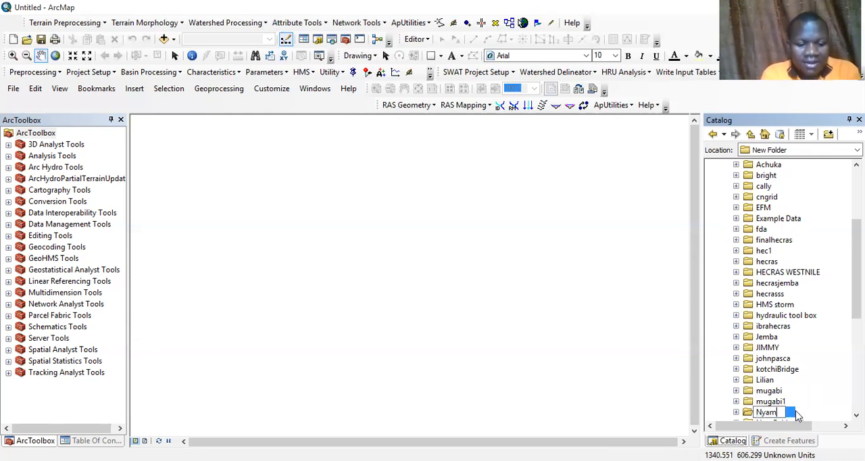
pyautogui.write('wamba')
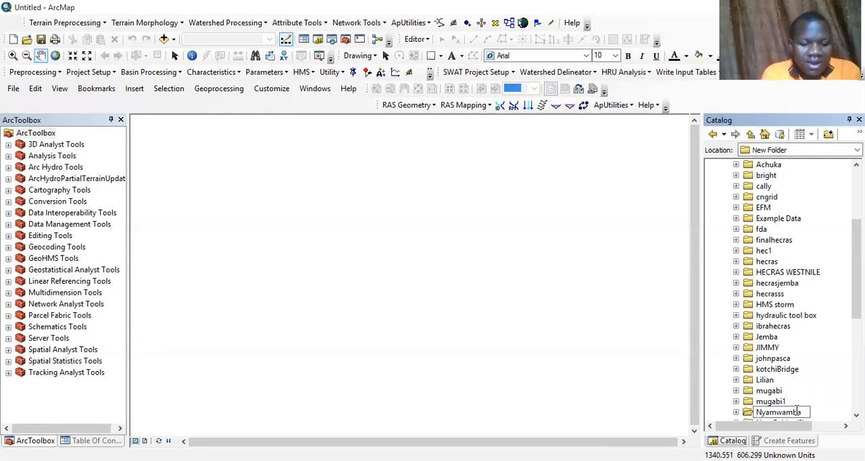
pyautogui.write('HE')
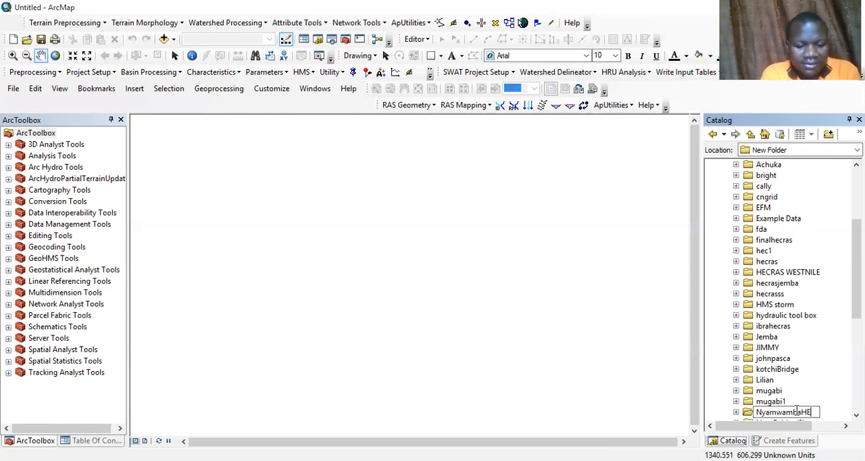
pyautogui.write('CRAS')
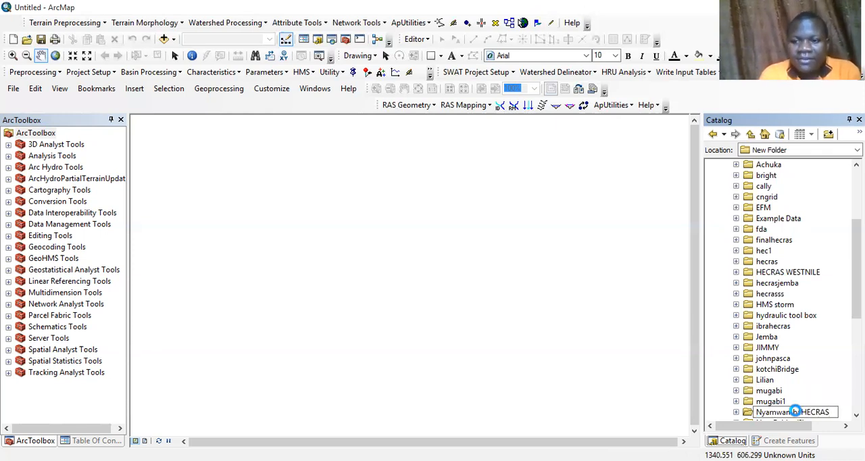
pyautogui.press('Return')
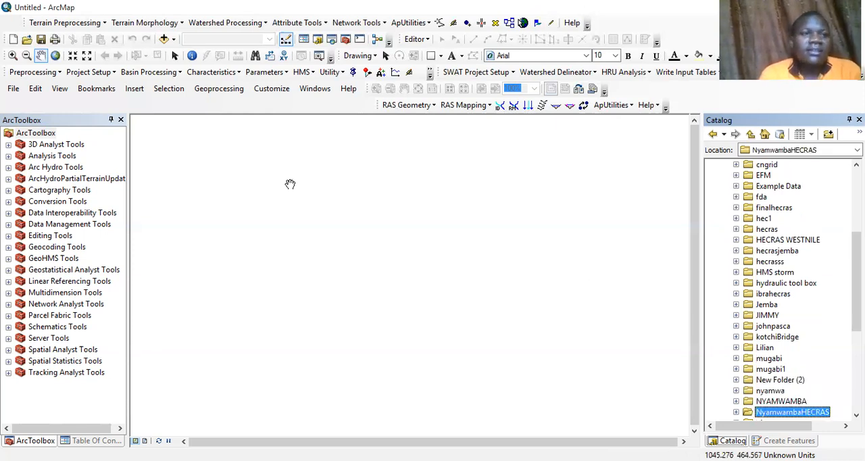
# Step: Save the map document as HECRAS1 in the NyamwambaHECRAS folder
pyautogui.click(41, 40)
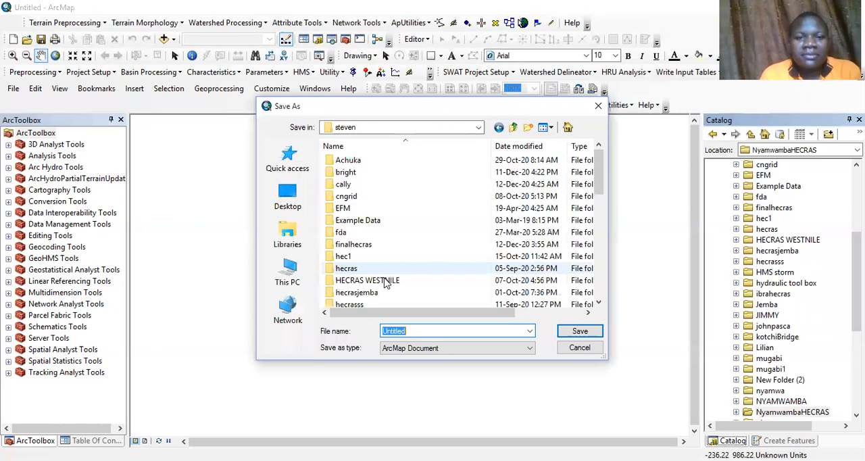
pyautogui.click(596, 213)
pyautogui.moveTo(597, 213); pyautogui.dragTo(598, 241)
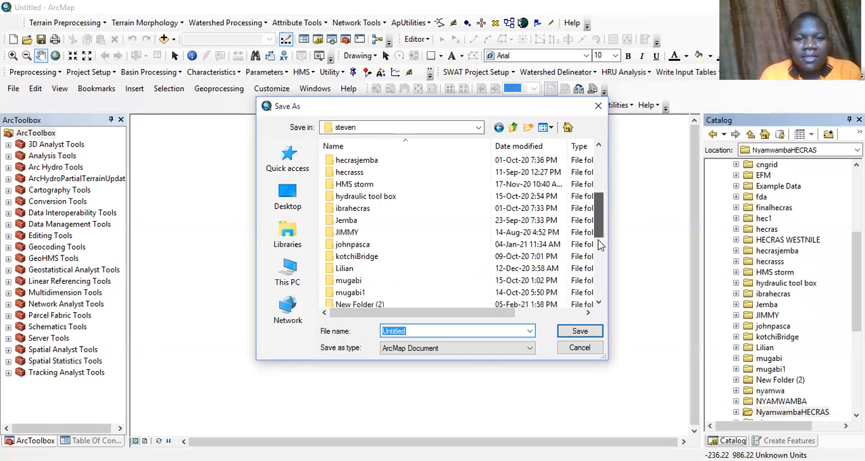
pyautogui.doubleClick(398, 262)
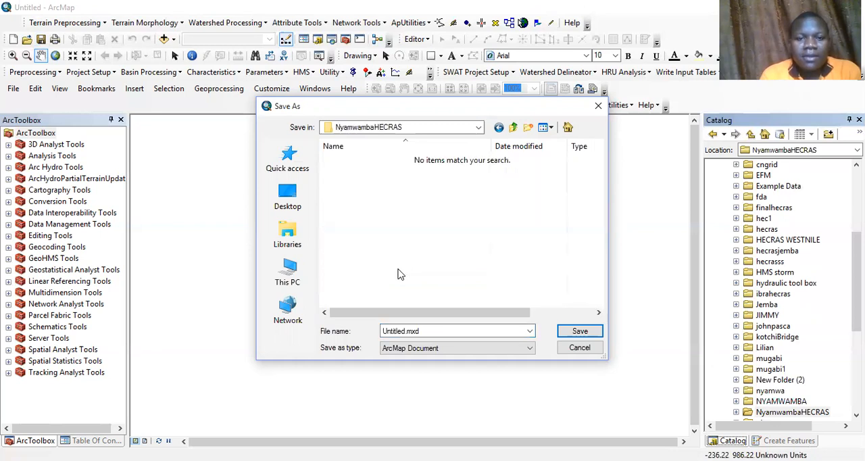
pyautogui.doubleClick(425, 333)
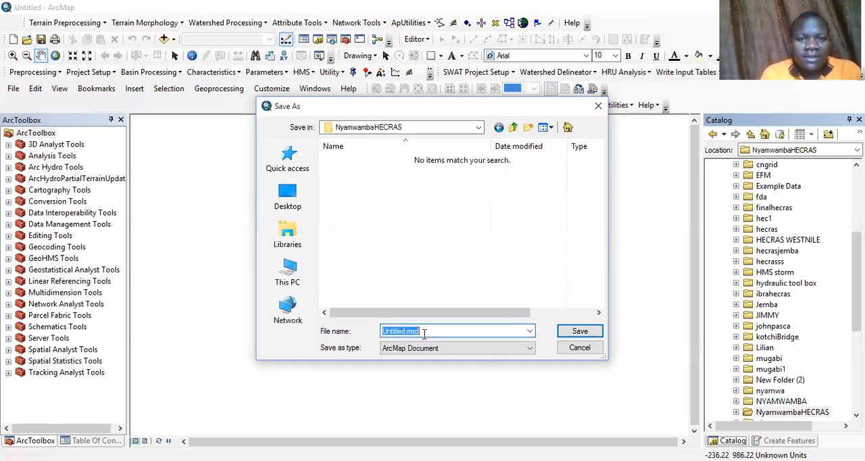
pyautogui.write('H')
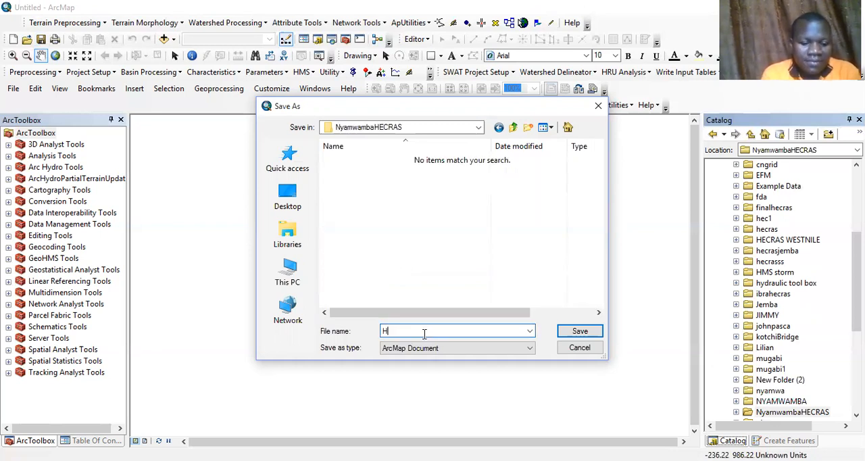
pyautogui.write('ECRAS1')
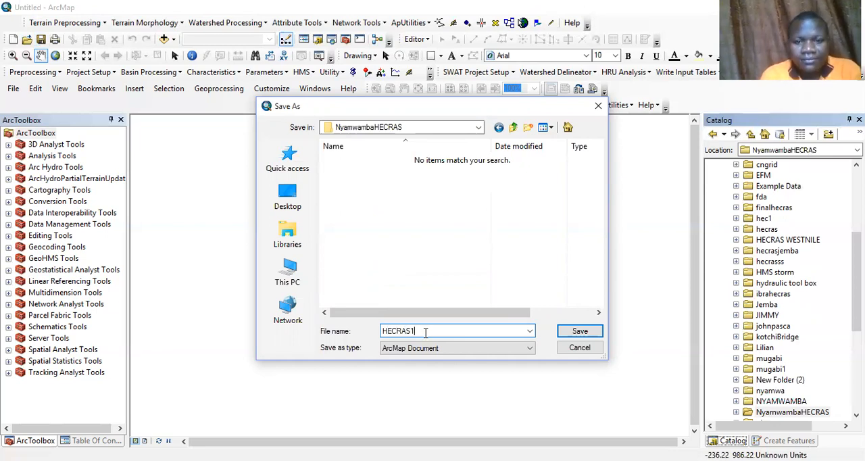
pyautogui.click(598, 335)
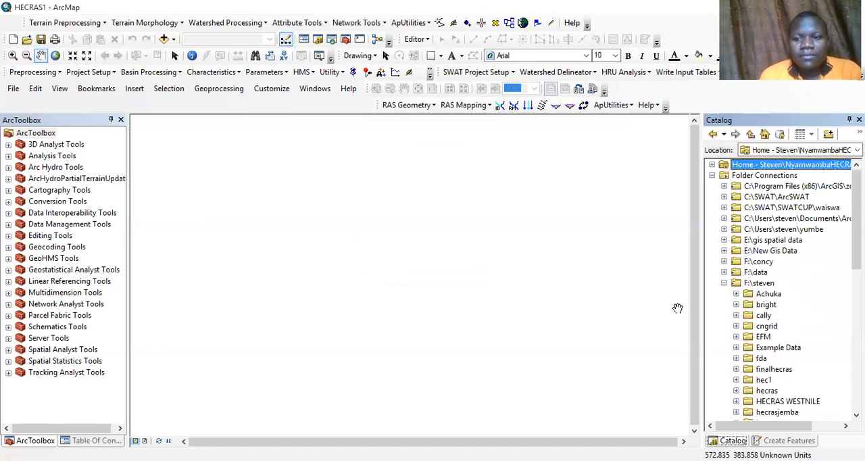
# Step: Add the elevation raster dem_ug_utm36n1.img from F:\concy\gis\dem uganda to the map
pyautogui.click(724, 283)
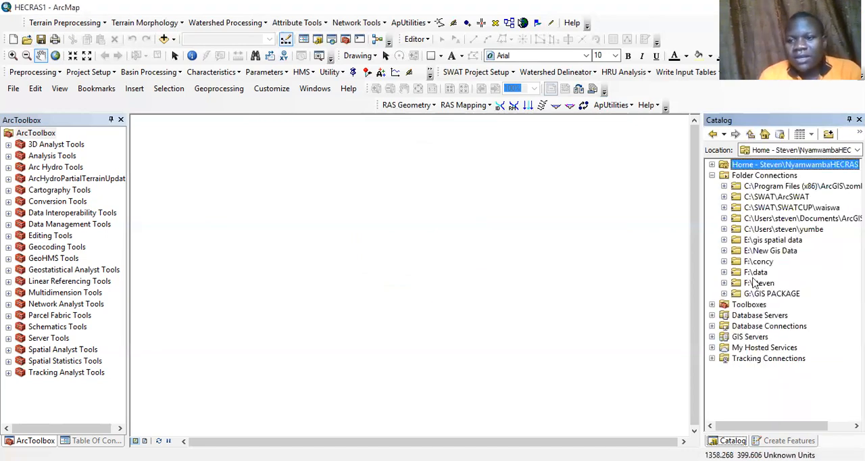
pyautogui.click(724, 262)
pyautogui.click(736, 284)
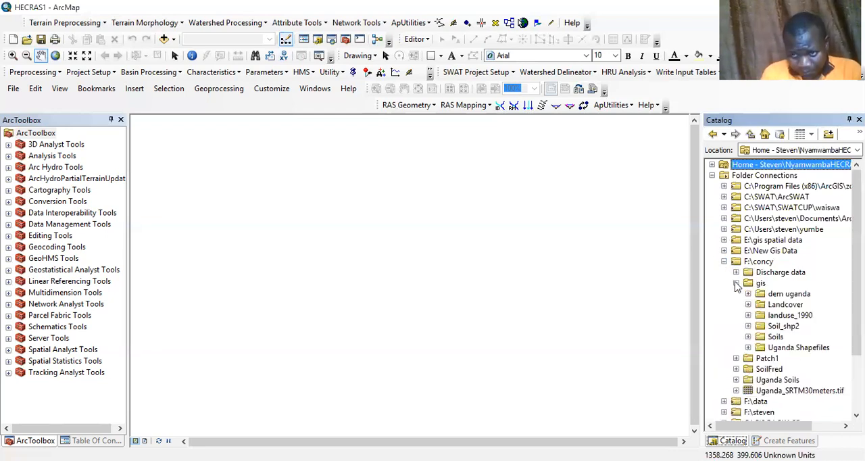
pyautogui.click(748, 295)
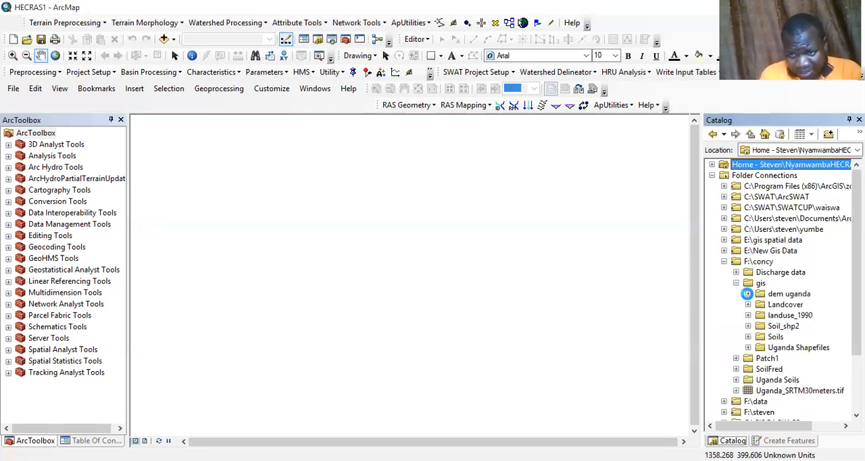
pyautogui.moveTo(805, 316); pyautogui.dragTo(499, 362)
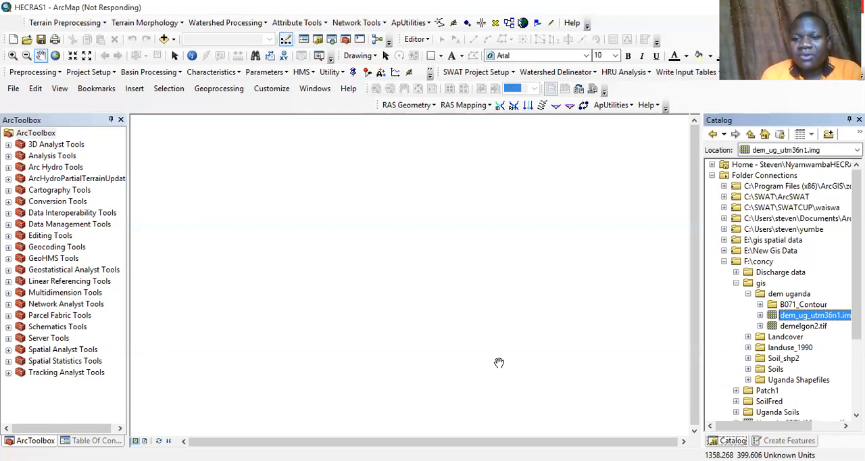
# Step: Add the Districts_2014_UBOS shapefile from the Uganda Shapefiles folder to the map
pyautogui.click(748, 294)
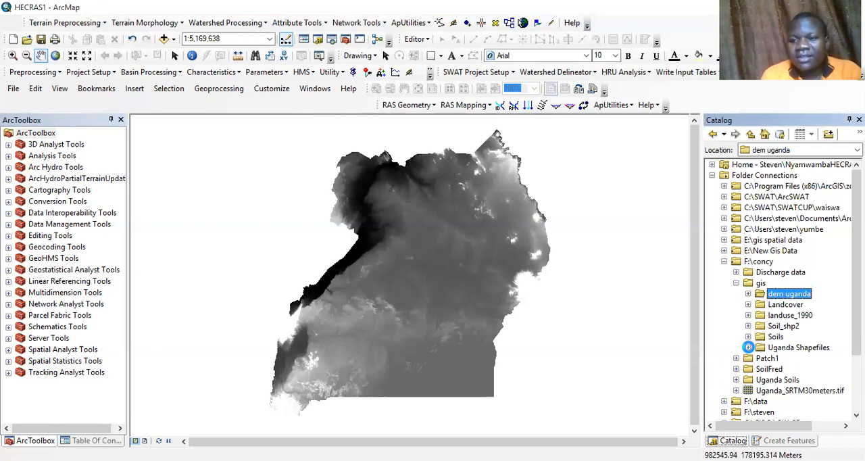
pyautogui.click(748, 347)
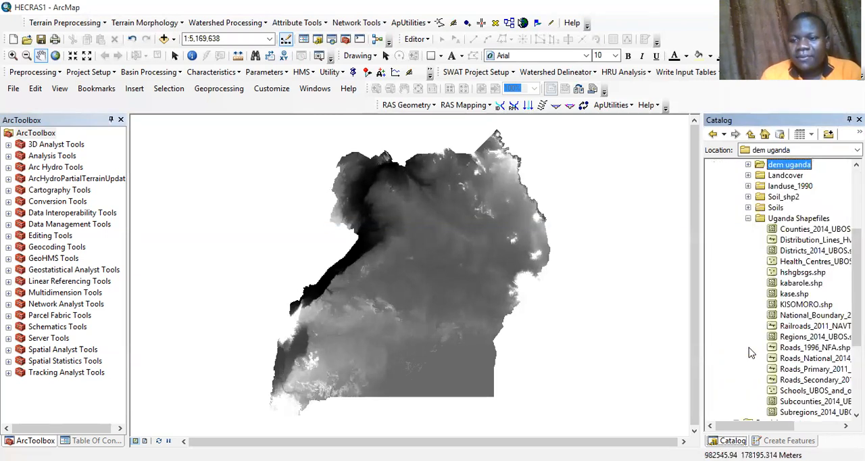
pyautogui.moveTo(814, 250); pyautogui.dragTo(602, 277)
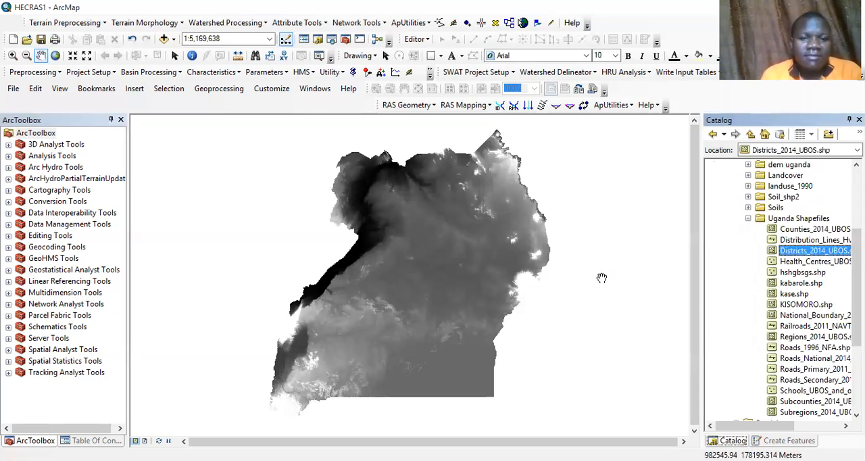
# Step: Turn on feature labels for the Districts_2014_UBOS layer to identify the districts in western Uganda
pyautogui.click(12, 56)
pyautogui.moveTo(263, 309); pyautogui.dragTo(340, 377)
pyautogui.click(93, 441)
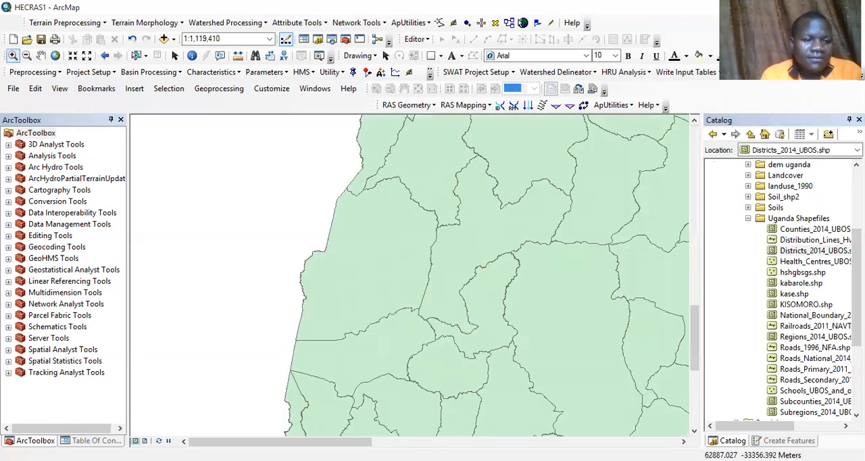
pyautogui.click(60, 163)
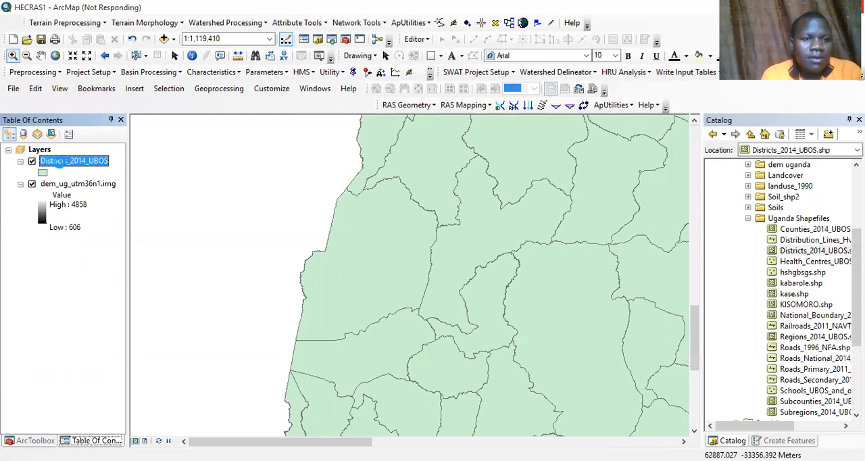
pyautogui.rightClick(61, 166)
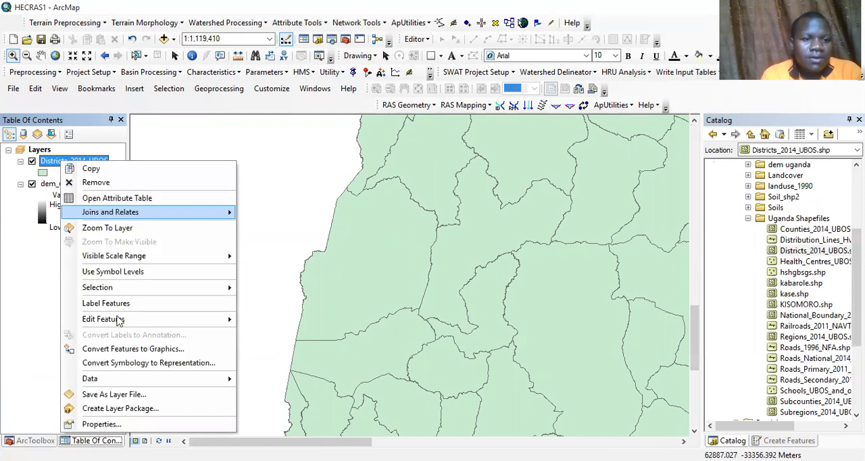
pyautogui.click(115, 308)
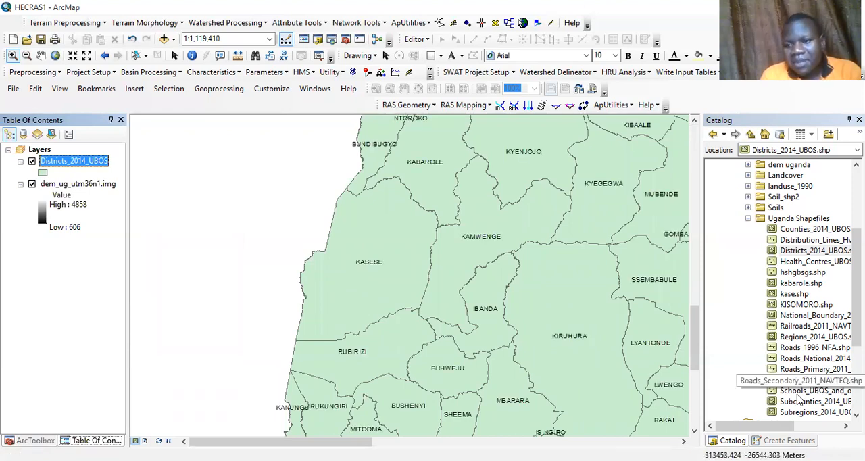
# Step: Add the Subcounties_2014_UBOS shapefile to the map and collapse the legends of the districts and DEM layers
pyautogui.moveTo(814, 402); pyautogui.dragTo(522, 358)
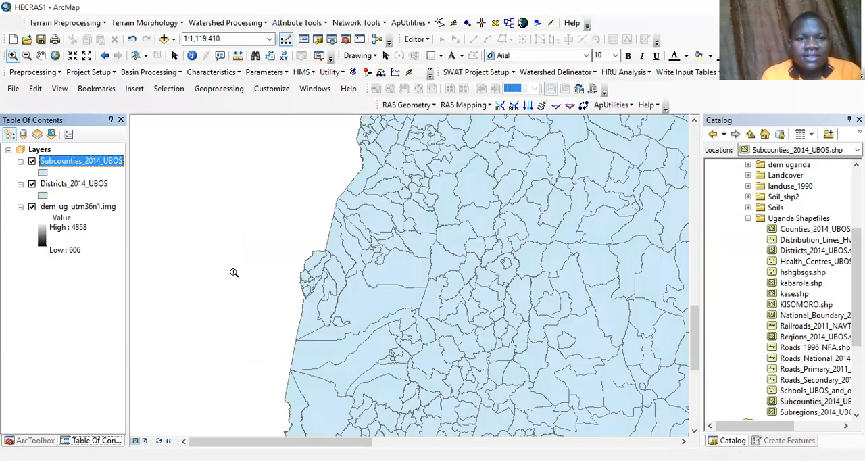
pyautogui.click(32, 184)
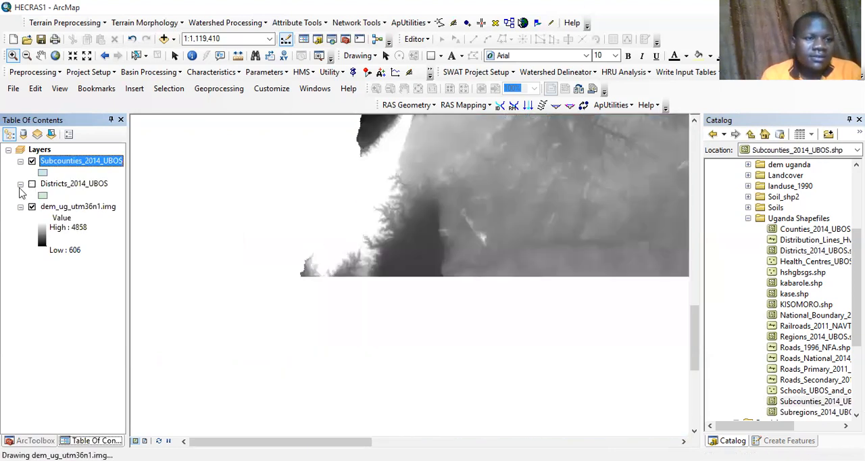
pyautogui.click(20, 184)
pyautogui.click(20, 195)
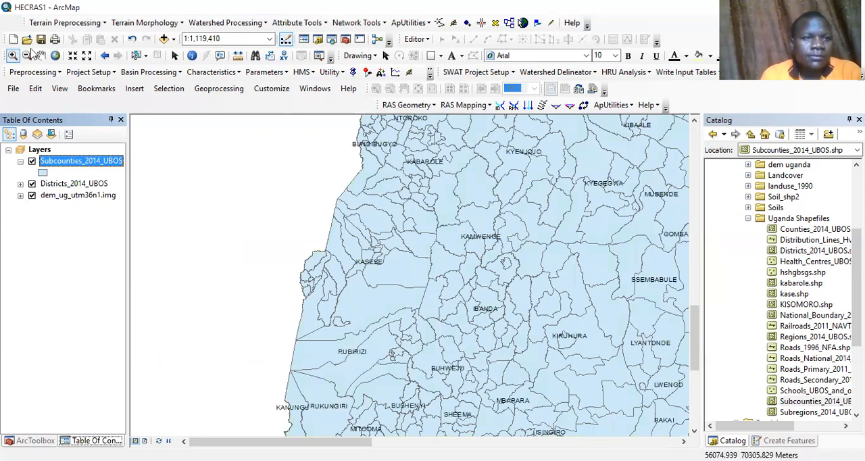
# Step: Turn on feature labels for the Subcounties_2014_UBOS layer around Kasese
pyautogui.moveTo(325, 185); pyautogui.dragTo(449, 294)
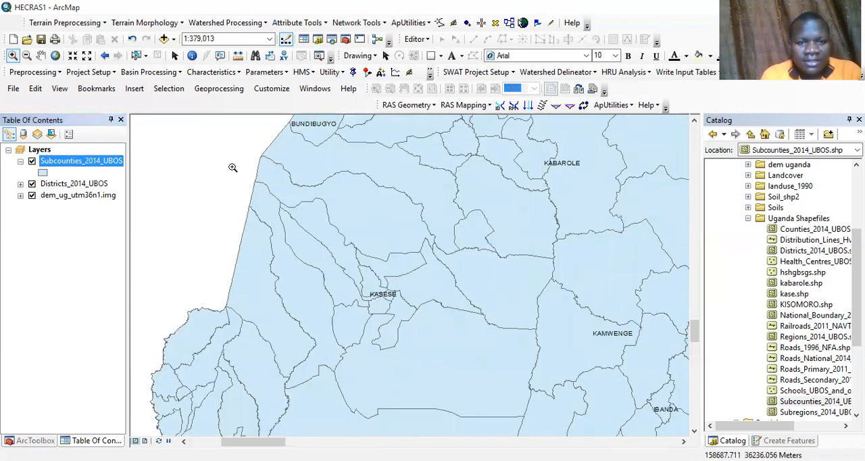
pyautogui.rightClick(62, 162)
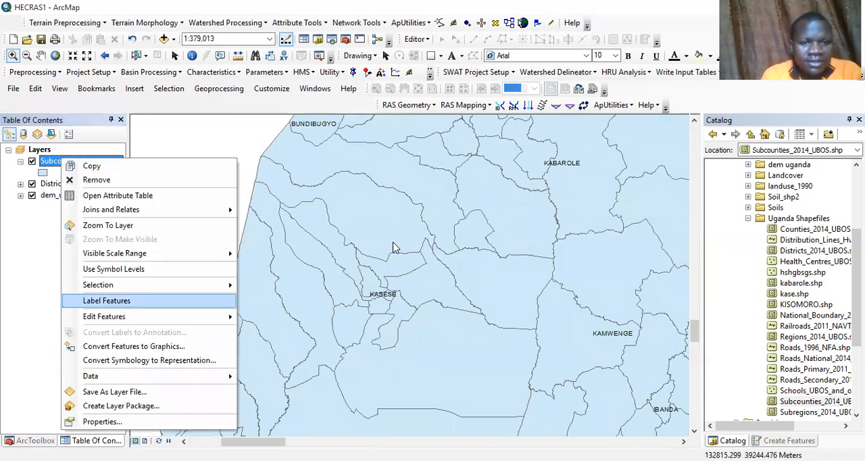
pyautogui.click(125, 304)
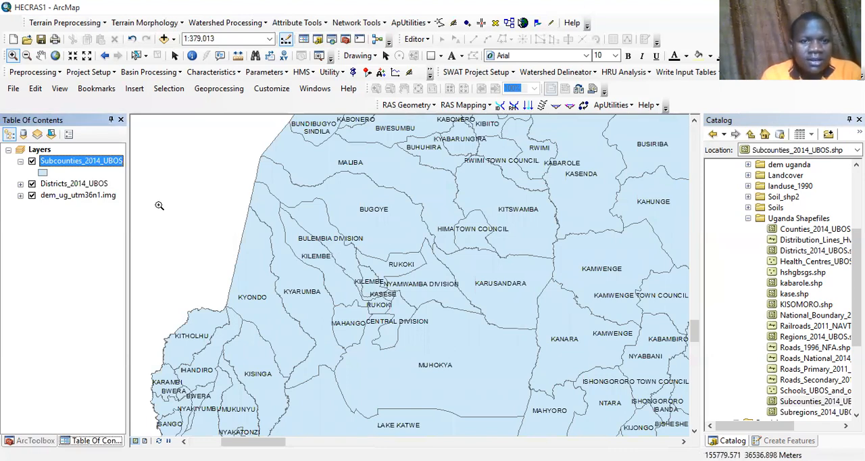
# Step: Select the Bugoye, Kilembe, Rukoki, Mahango, Muhokya and Karusandara subcounties together on the map
pyautogui.click(137, 55)
pyautogui.click(351, 216)
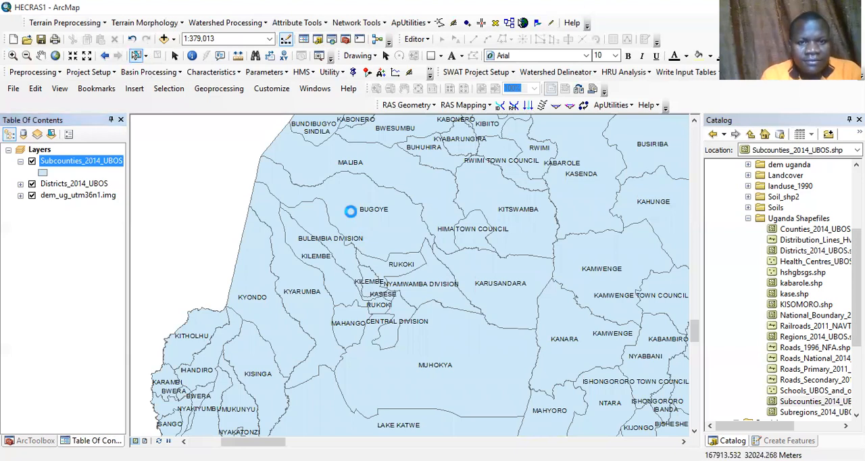
pyautogui.click(323, 266)
pyautogui.keyDown('shift'); pyautogui.click(321, 263); pyautogui.keyUp('shift')
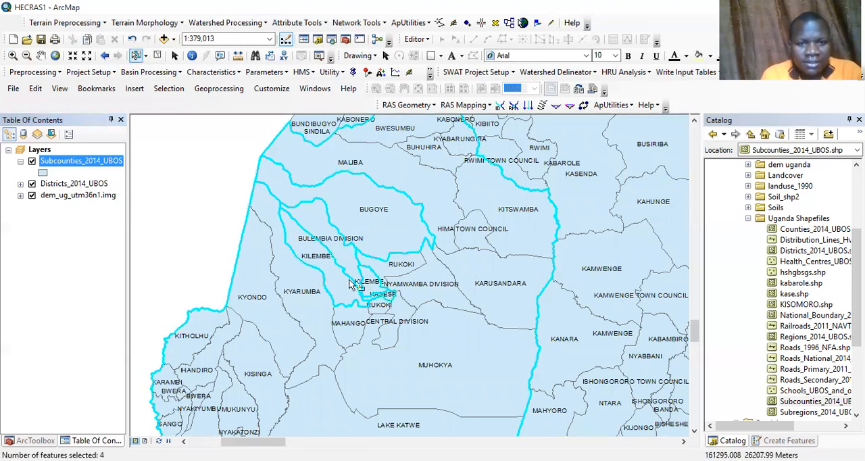
pyautogui.keyDown('shift'); pyautogui.click(381, 315); pyautogui.keyUp('shift')
pyautogui.keyDown('shift'); pyautogui.click(382, 318); pyautogui.keyUp('shift')
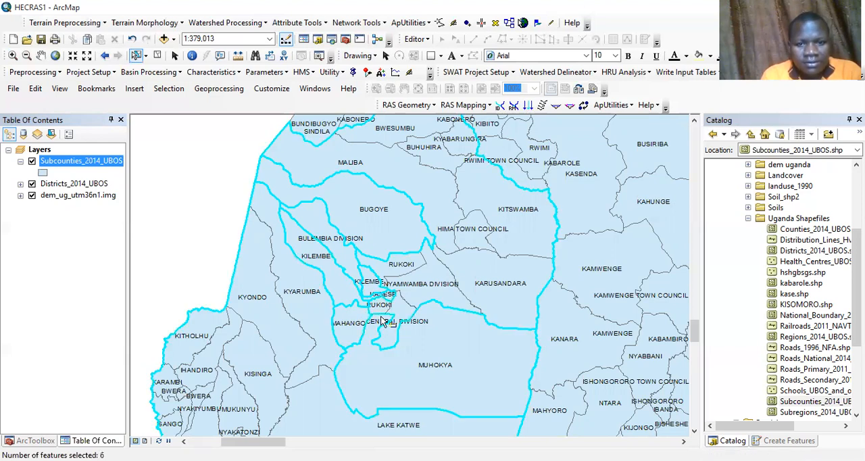
pyautogui.keyDown('shift'); pyautogui.click(481, 275); pyautogui.keyUp('shift')
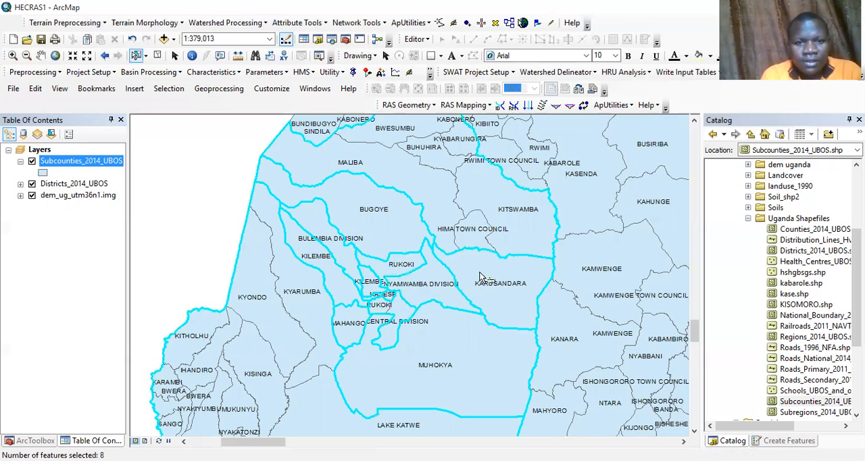
# Step: Hide the Districts_2014_UBOS layer and try to add the Central and Nyamwamba divisions to the subcounty selection
pyautogui.click(32, 184)
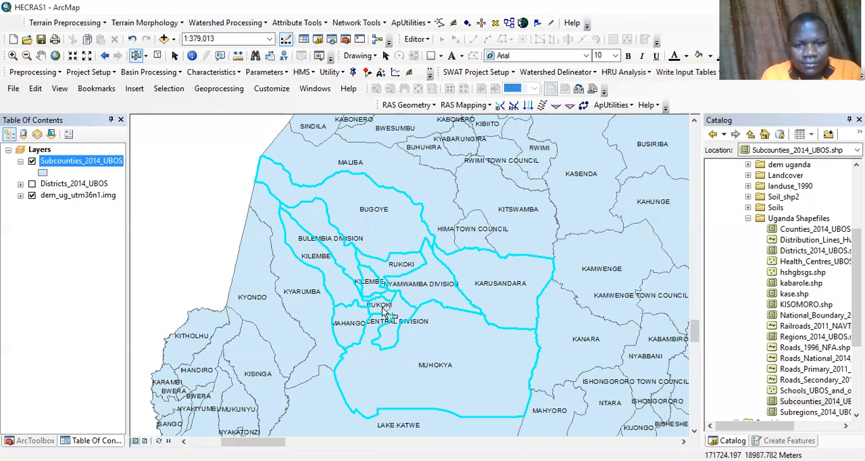
pyautogui.keyDown('shift'); pyautogui.click(406, 301); pyautogui.keyUp('shift')
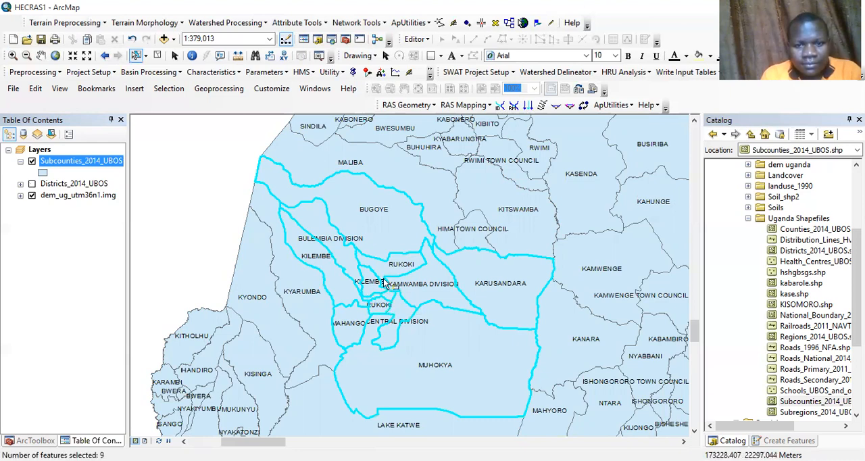
pyautogui.keyDown('shift'); pyautogui.click(375, 295); pyautogui.keyUp('shift')
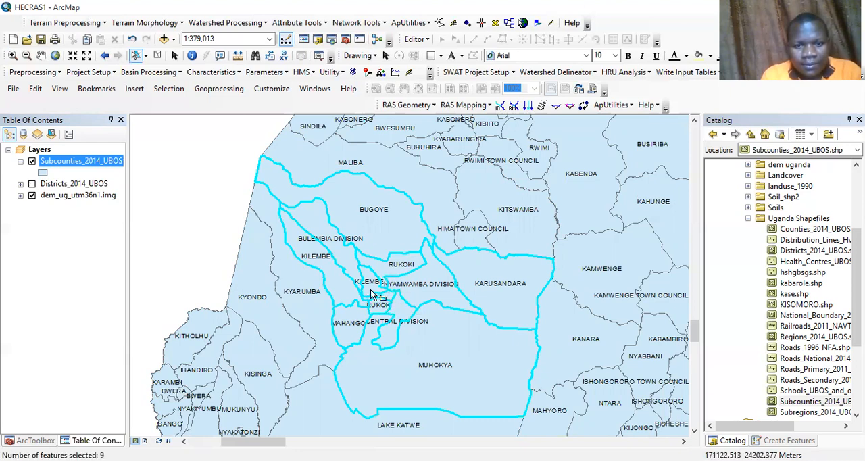
pyautogui.keyDown('shift'); pyautogui.click(406, 289); pyautogui.keyUp('shift')
pyautogui.keyDown('shift'); pyautogui.click(406, 289); pyautogui.keyUp('shift')
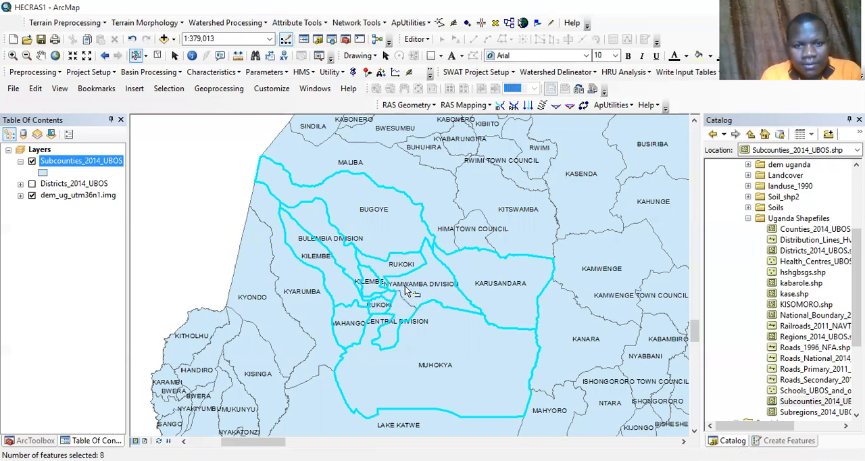
# Step: Add the Kyarumba, Maliba, Hima Town Council and Kyondo subcounties to the selection
pyautogui.keyDown('shift'); pyautogui.click(315, 317); pyautogui.keyUp('shift')
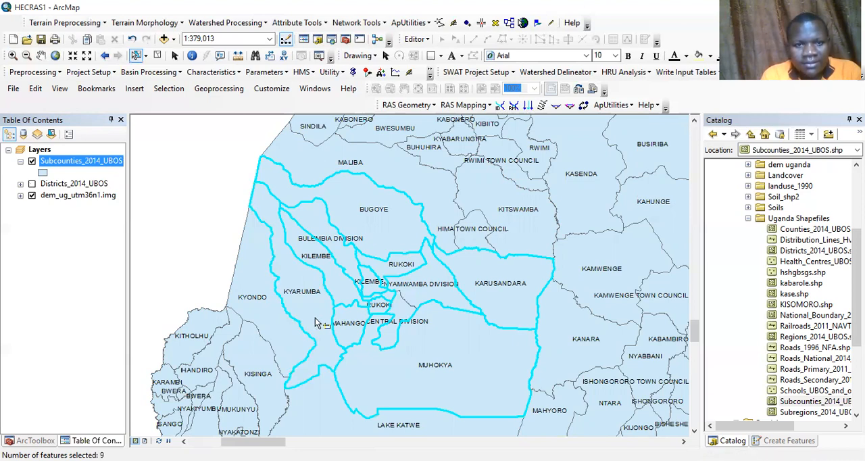
pyautogui.keyDown('shift'); pyautogui.click(428, 185); pyautogui.keyUp('shift')
pyautogui.keyDown('shift'); pyautogui.click(474, 231); pyautogui.keyUp('shift')
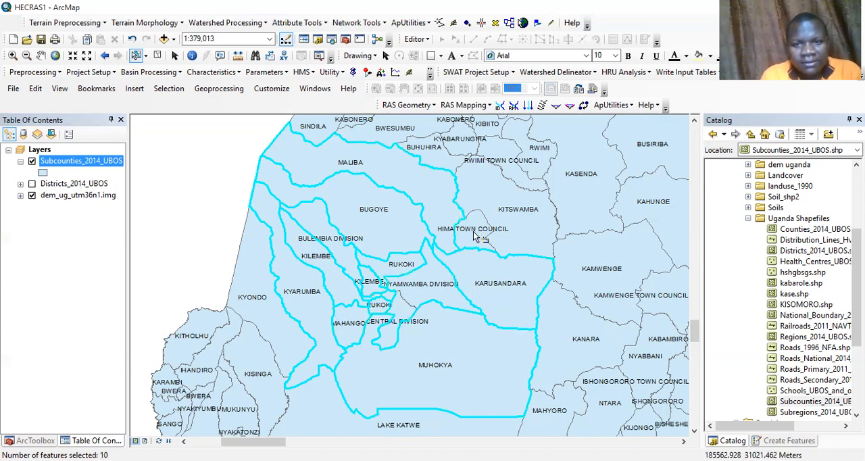
pyautogui.keyDown('shift'); pyautogui.click(284, 331); pyautogui.keyUp('shift')
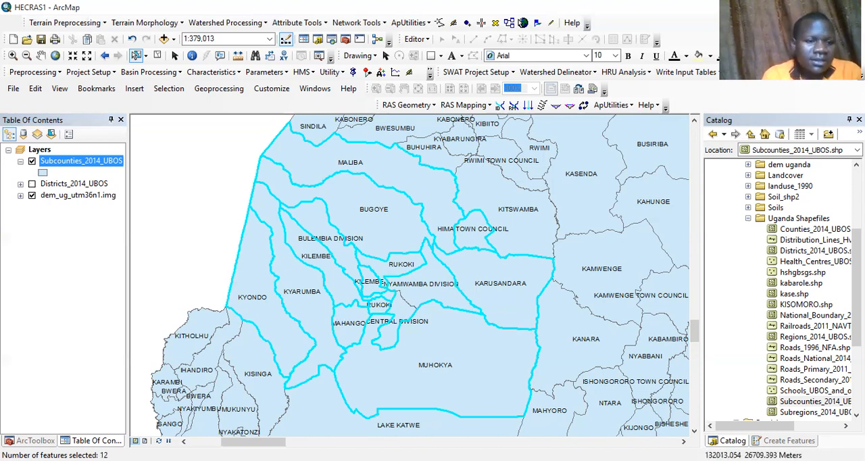
# Step: Run the Select analysis tool on the subcounties layer, saving the output in the home folder as Selected
pyautogui.click(31, 441)
pyautogui.click(9, 156)
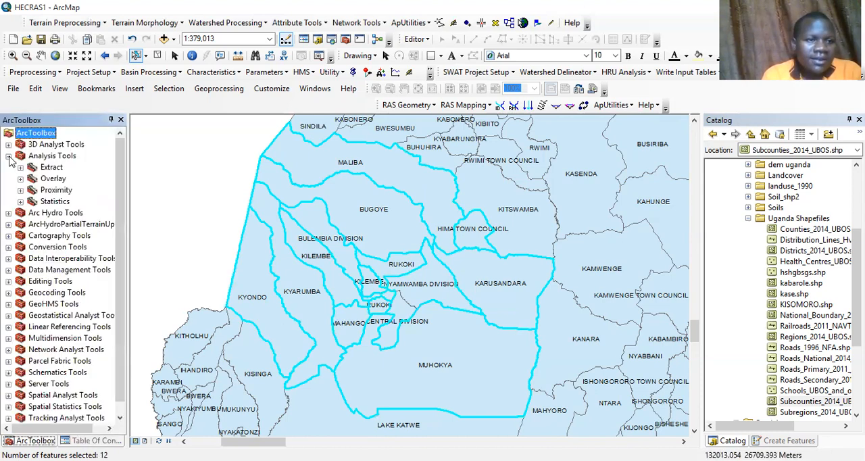
pyautogui.click(21, 167)
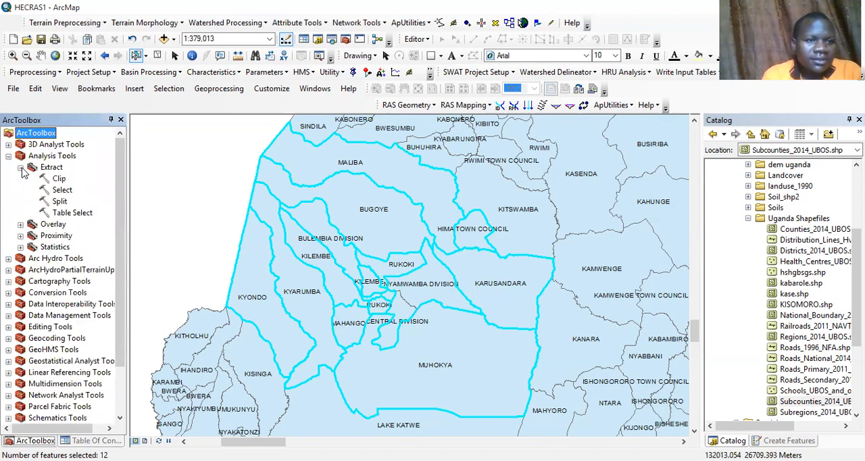
pyautogui.click(62, 190)
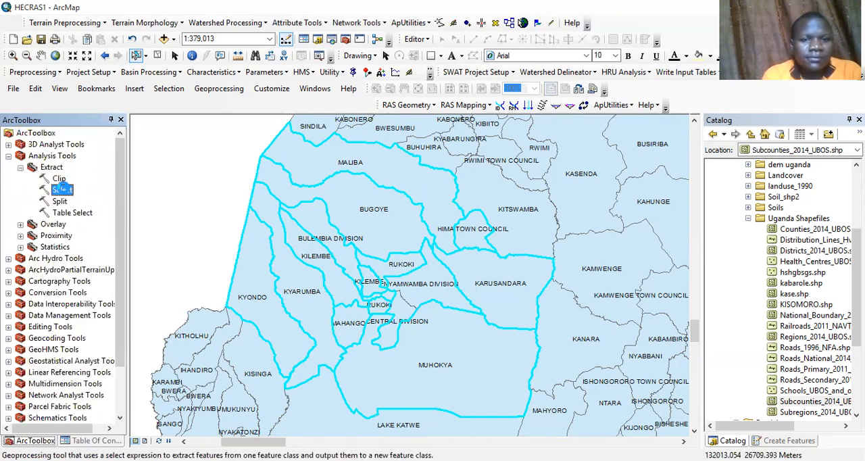
pyautogui.doubleClick(62, 190)
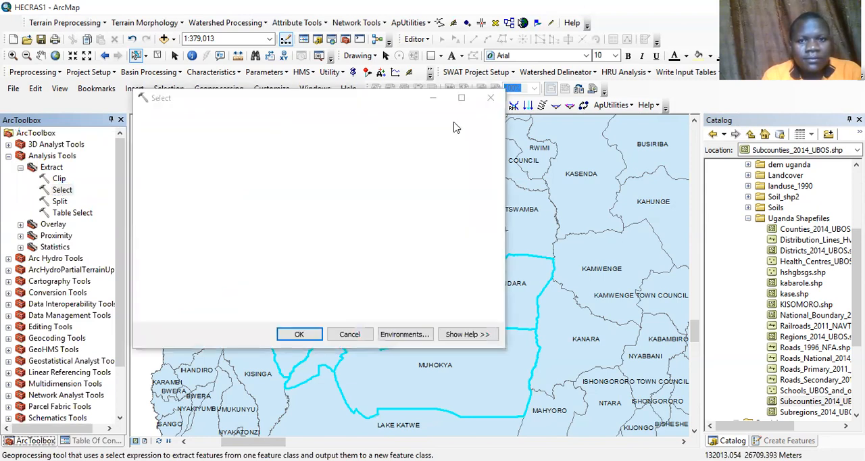
pyautogui.click(458, 134)
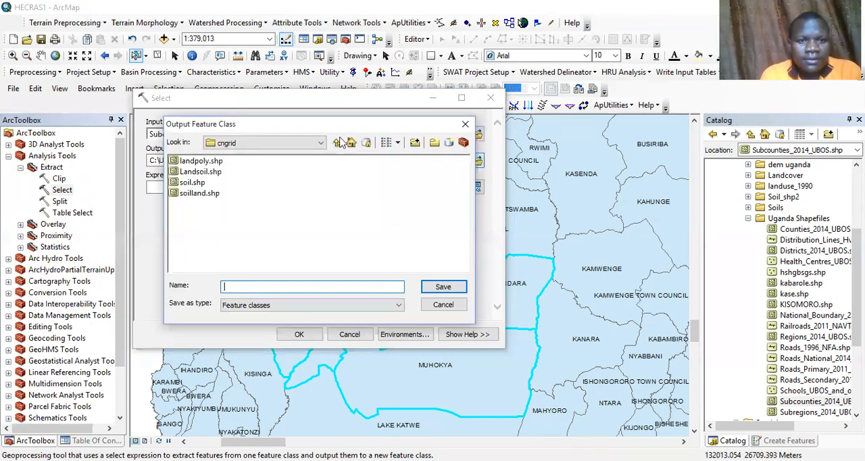
pyautogui.click(351, 142)
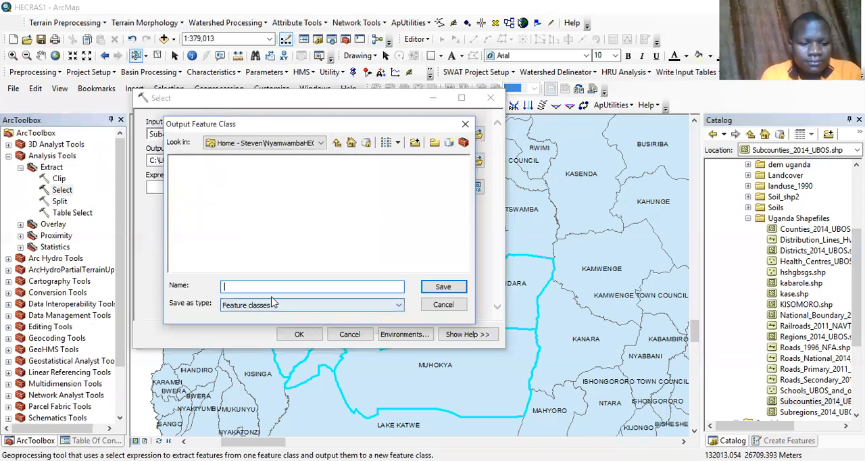
pyautogui.write('S')
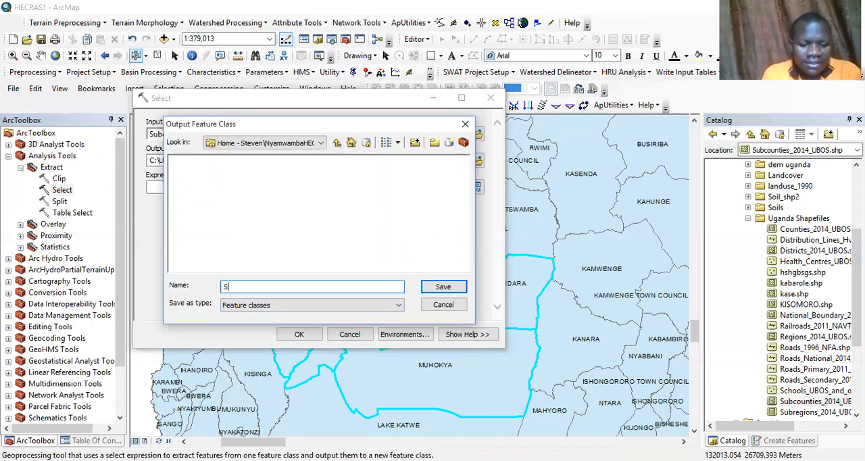
pyautogui.write('elected')
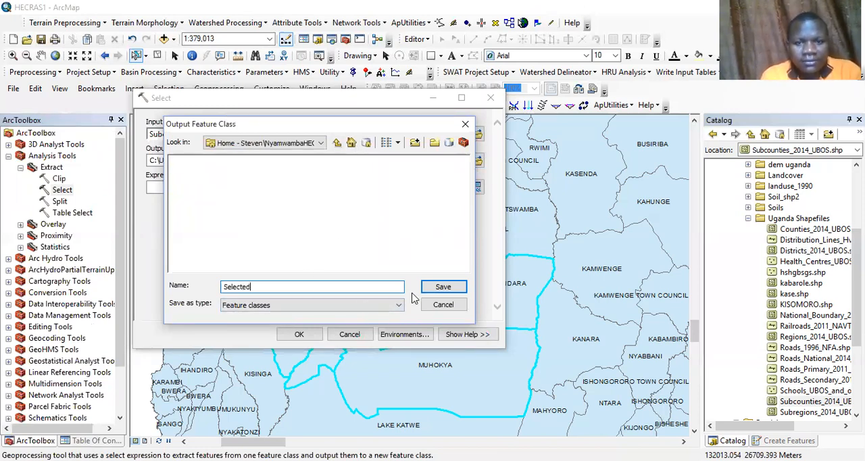
pyautogui.click(439, 291)
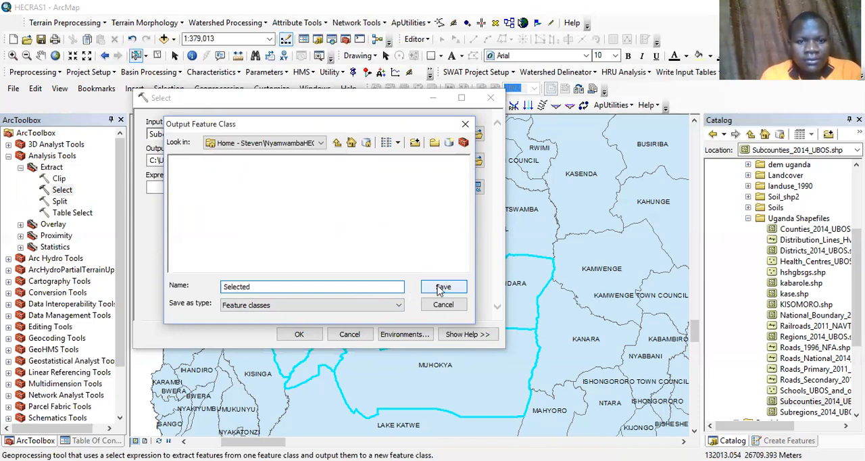
pyautogui.click(313, 332)
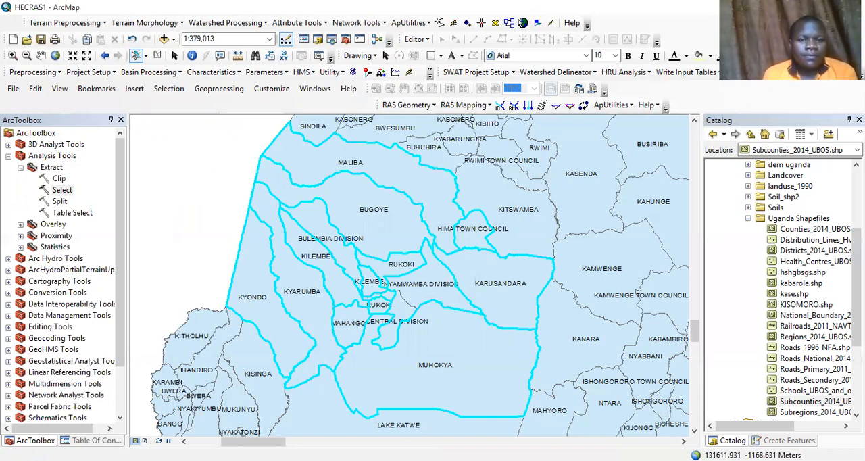
# Step: Add the Central Division to the subcounty selection and inspect the selected boundaries around Kasese
pyautogui.click(95, 440)
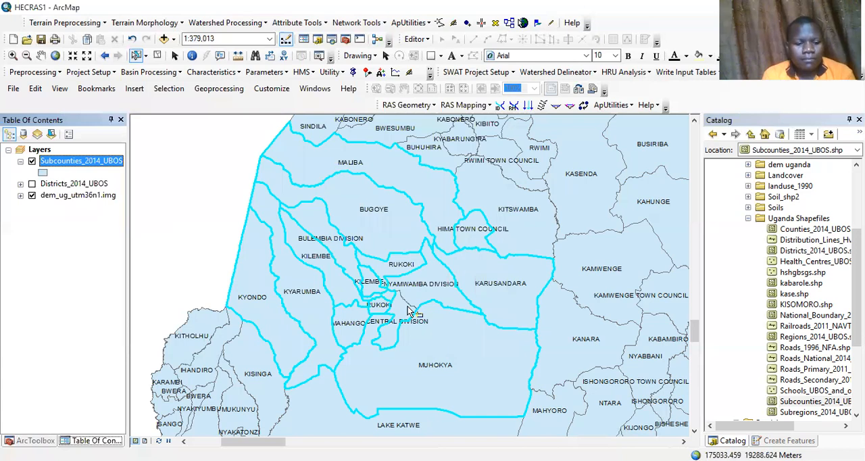
pyautogui.click(404, 311)
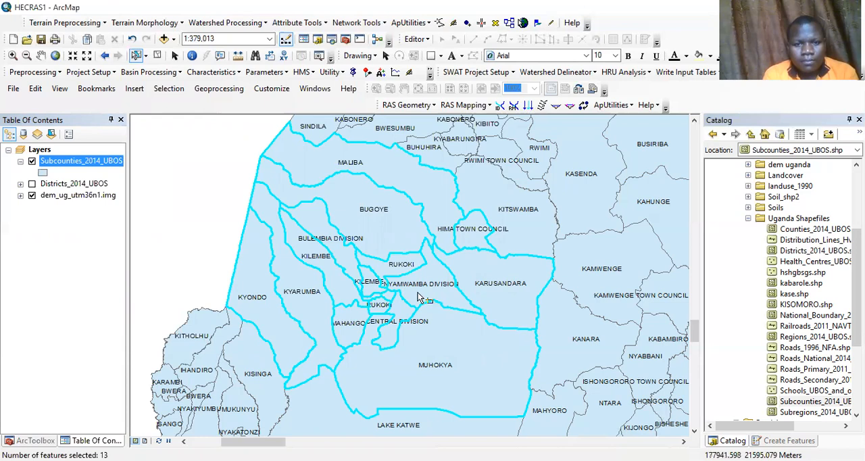
pyautogui.click(13, 56)
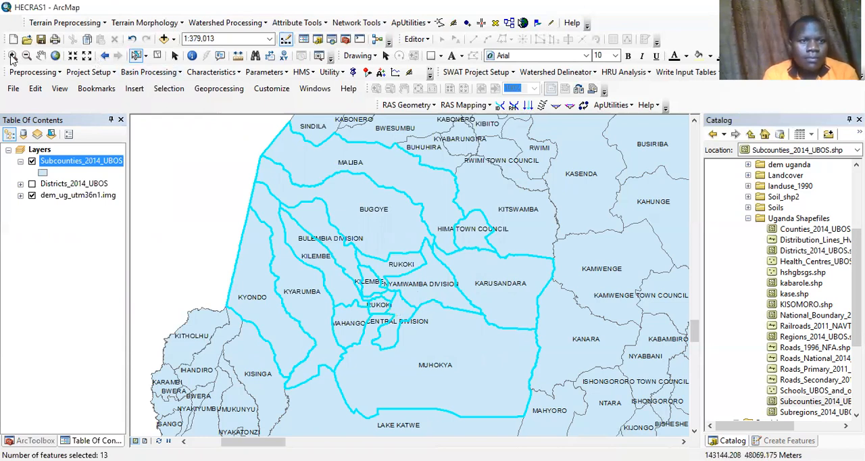
pyautogui.scroll(3, 443, 329)
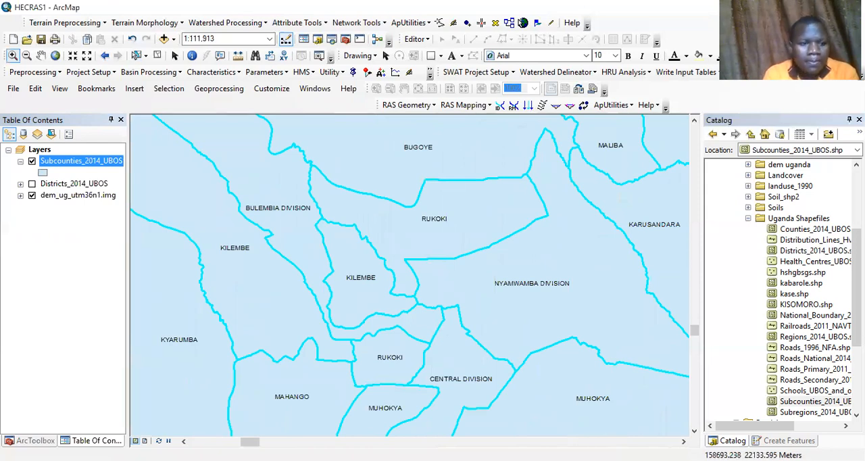
# Step: Run the Select tool again on the extended subcounty selection, with an output named select
pyautogui.click(49, 440)
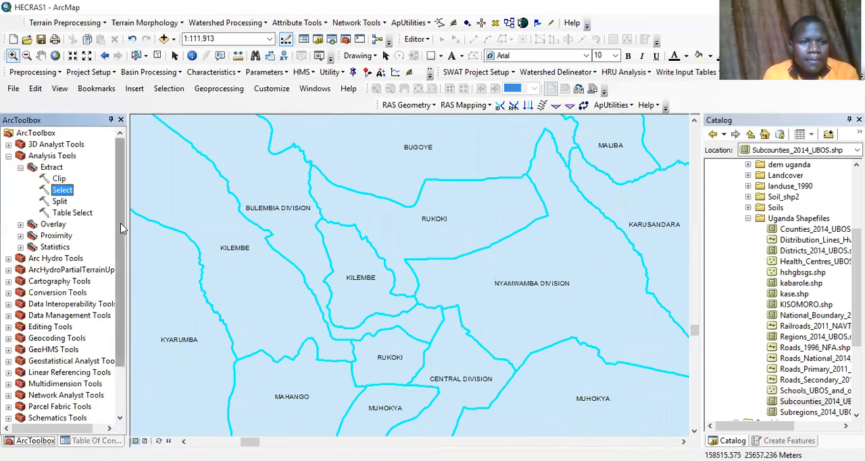
pyautogui.scroll(-1, 122, 260)
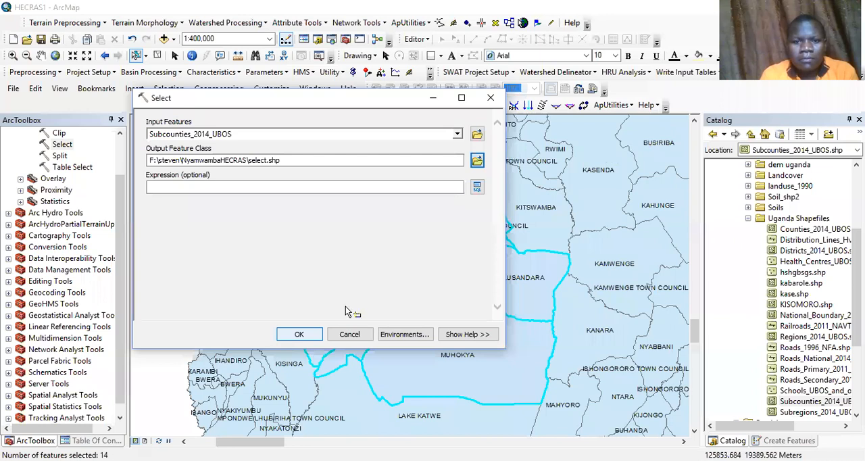
pyautogui.click(300, 332)
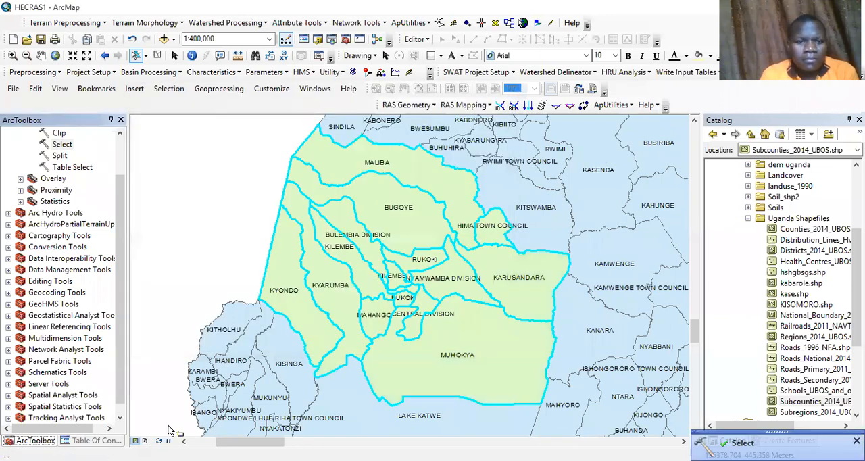
# Step: Remove the superseded sele and Selected layers and hide the Subcounties_2014_UBOS layer
pyautogui.click(95, 440)
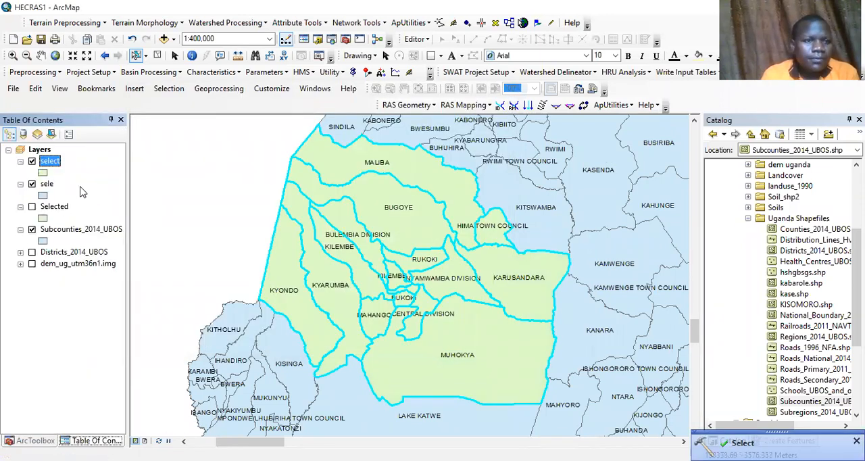
pyautogui.click(32, 184)
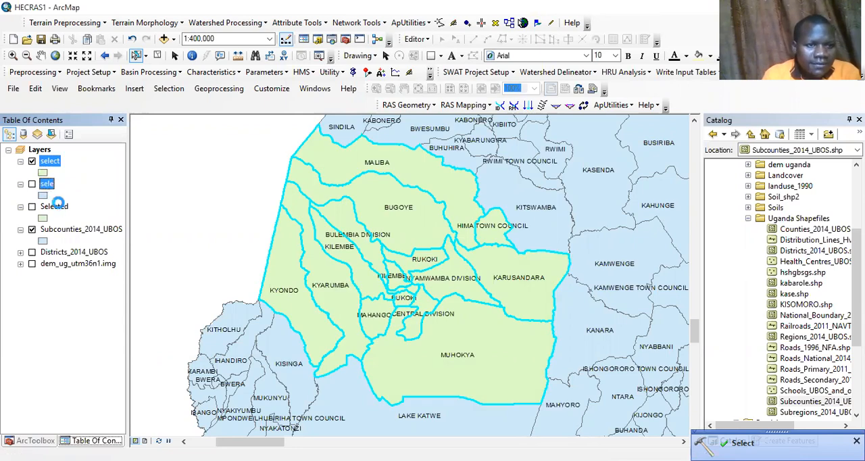
pyautogui.rightClick(46, 186)
pyautogui.click(75, 206)
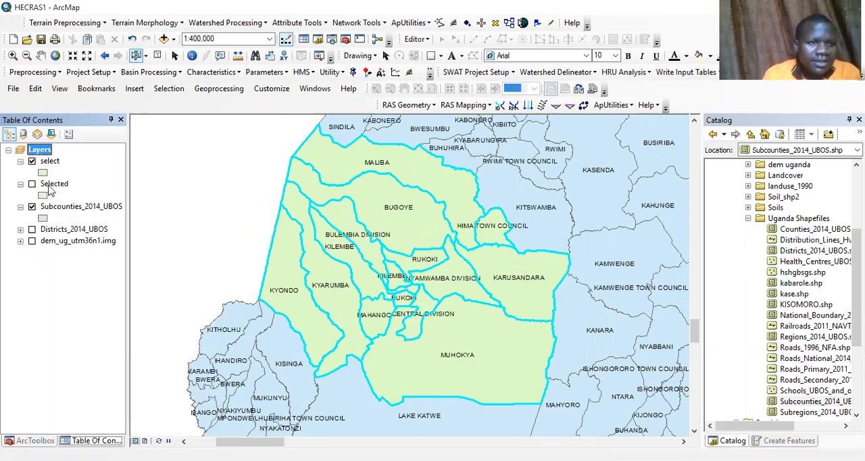
pyautogui.click(50, 186)
pyautogui.press('Delete')
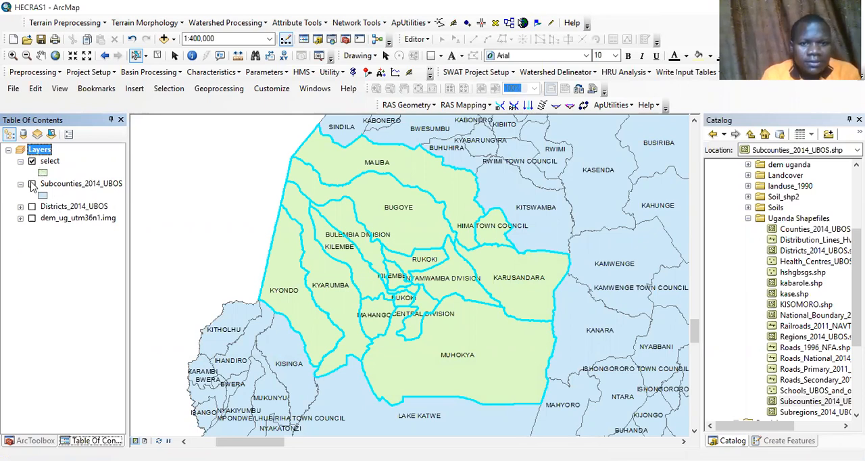
pyautogui.click(31, 184)
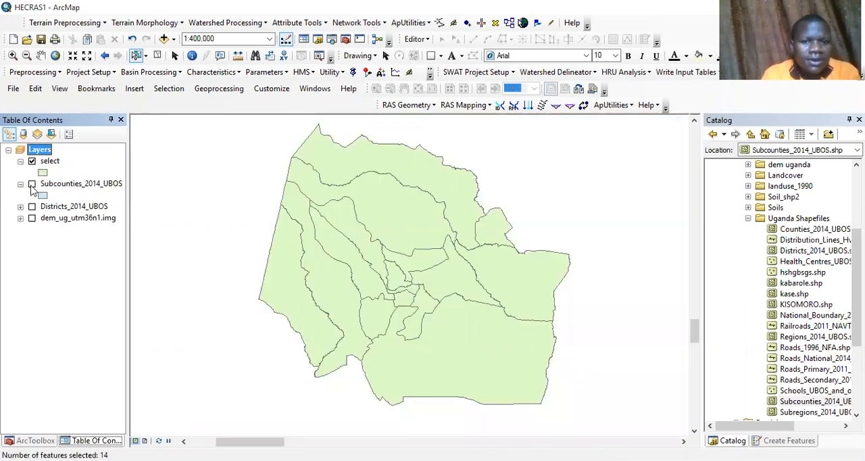
# Step: Open the raster Clip tool from the Raster Processing toolset of Data Management Tools
pyautogui.click(35, 440)
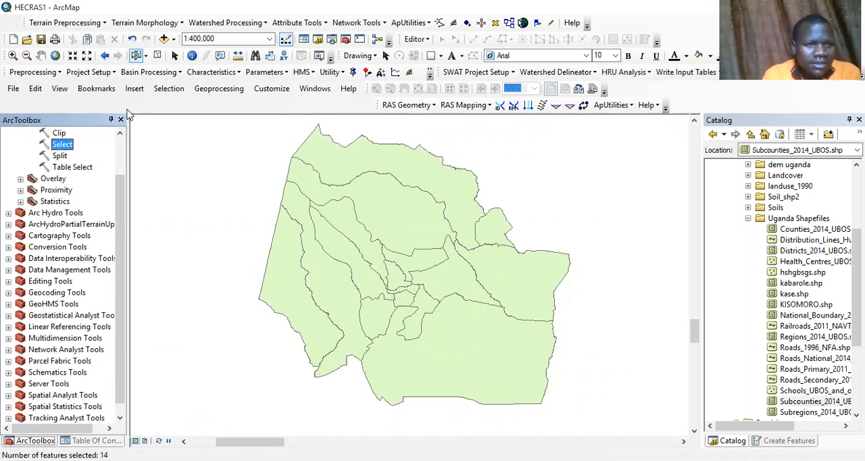
pyautogui.scroll(2, 77, 141)
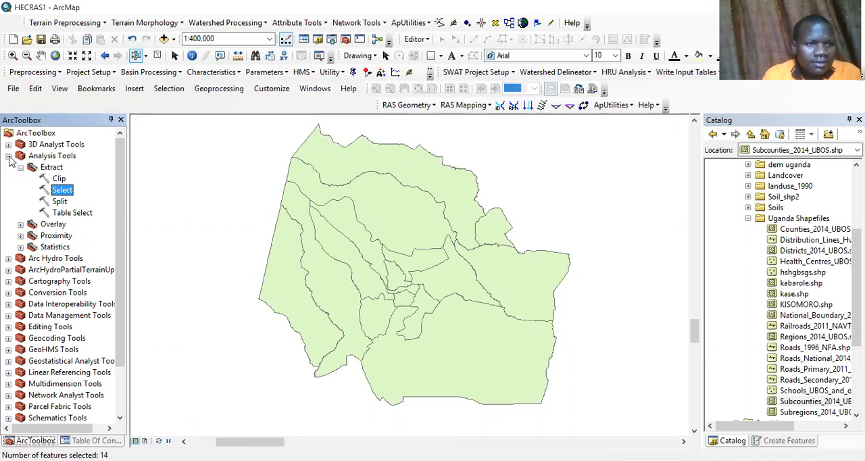
pyautogui.click(8, 156)
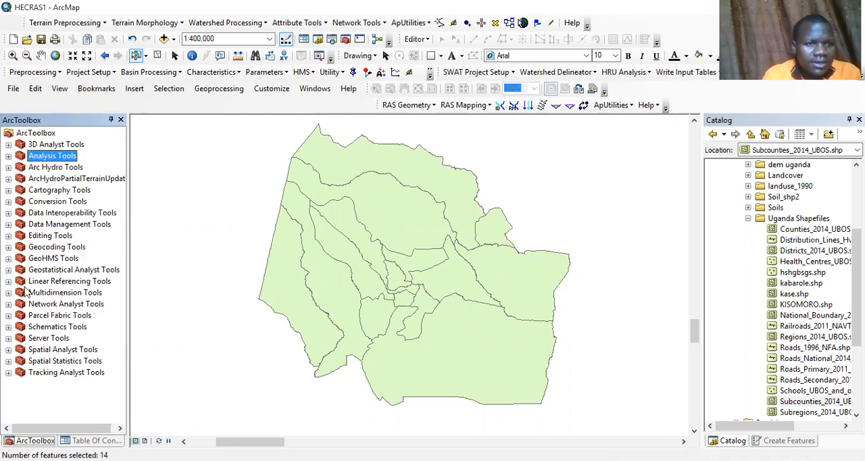
pyautogui.click(9, 350)
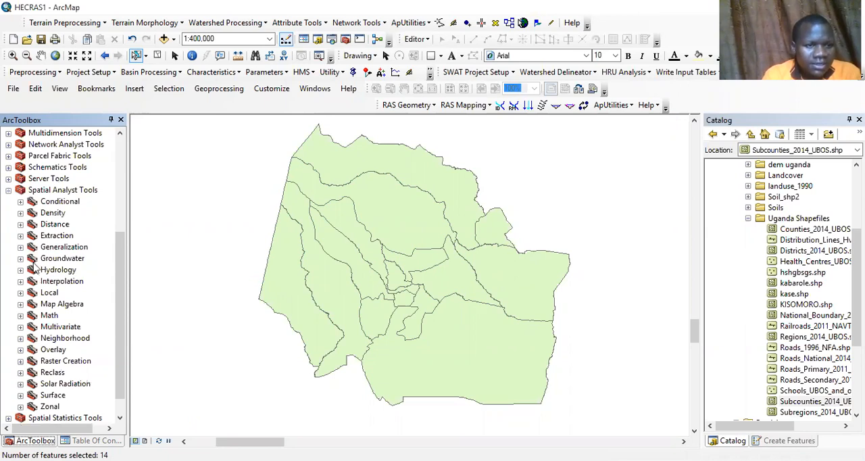
pyautogui.click(7, 190)
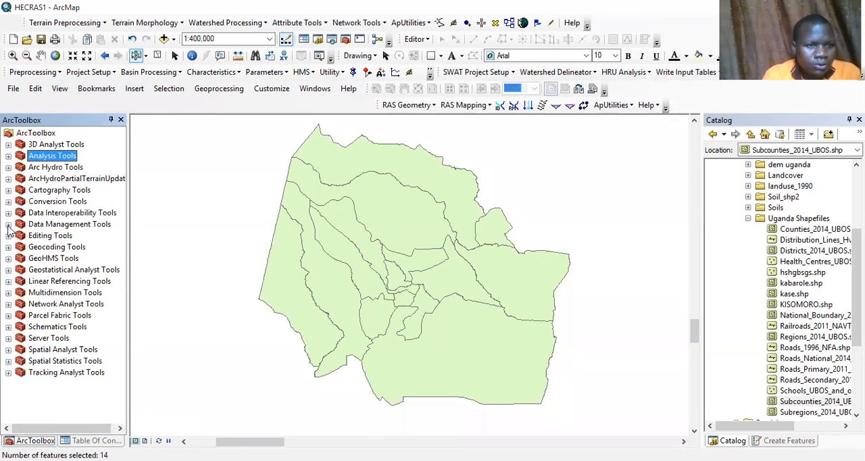
pyautogui.click(8, 225)
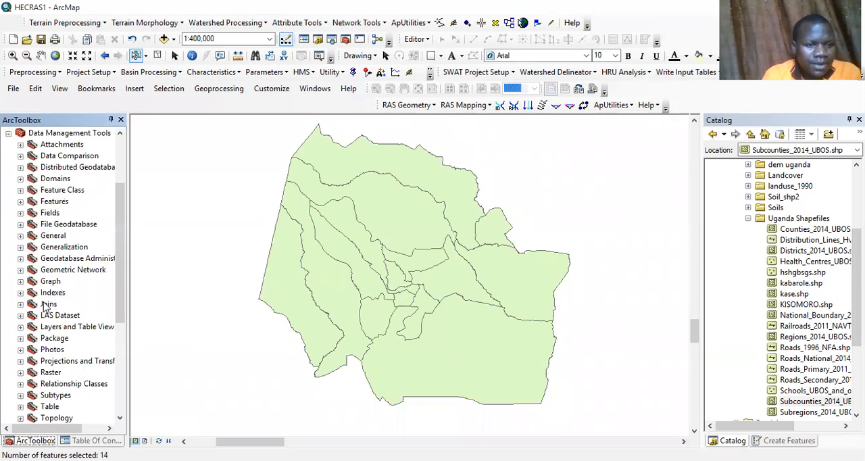
pyautogui.click(21, 372)
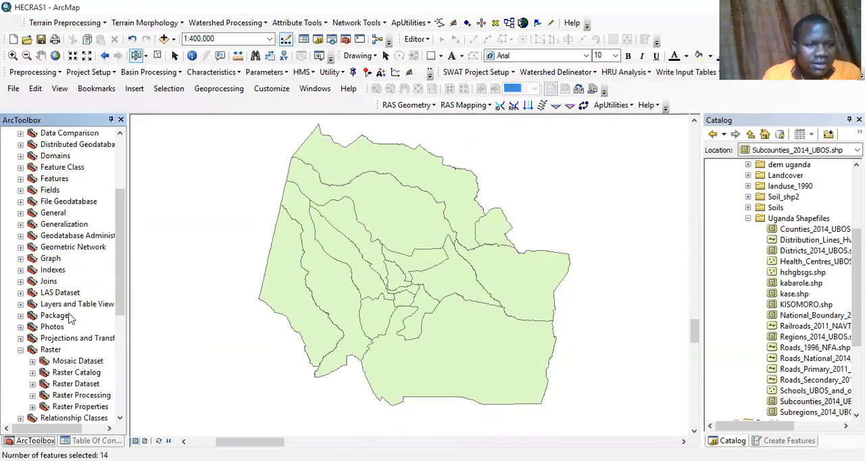
pyautogui.click(32, 395)
pyautogui.click(73, 327)
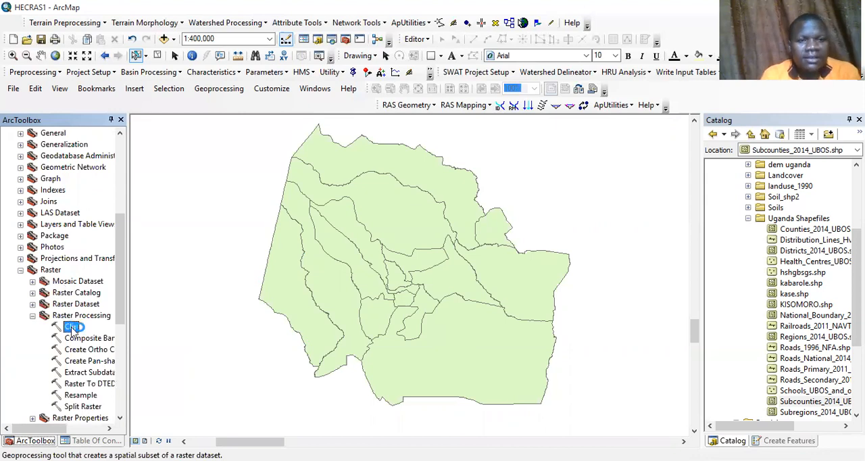
# Step: Clip dem_ug_utm36n1.img using the select layer as clipping geometry, saving the output in the home folder as DEM_KASESE, and hide the select layer
pyautogui.click(458, 135)
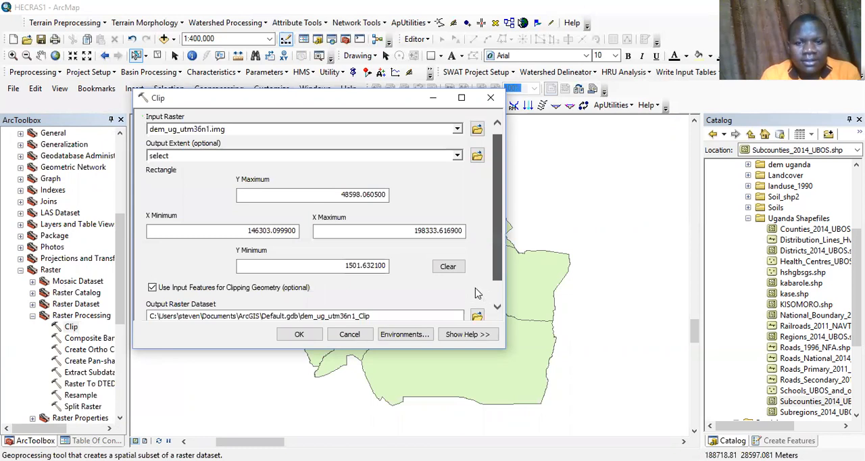
pyautogui.scroll(-1, 475, 292)
pyautogui.click(475, 289)
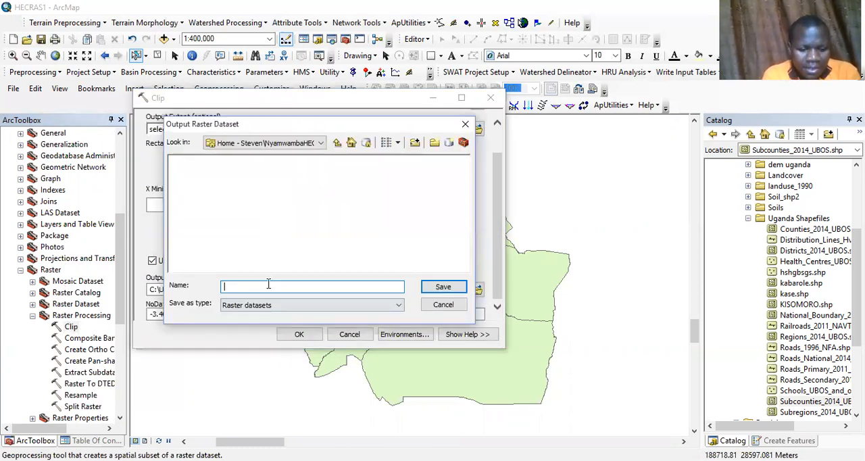
pyautogui.write('DE')
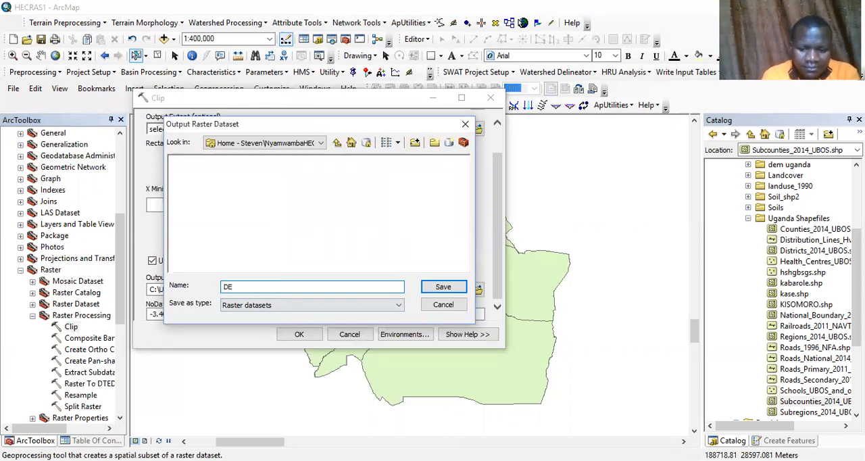
pyautogui.write('M_KASESE')
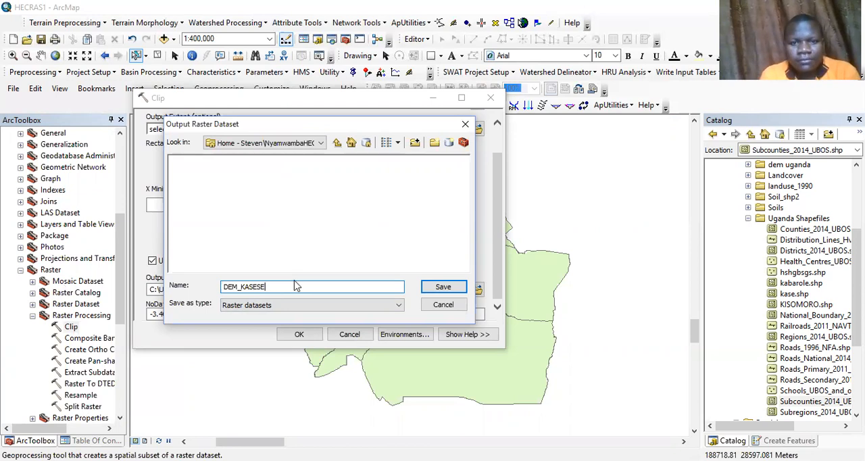
pyautogui.press('Return')
pyautogui.click(300, 335)
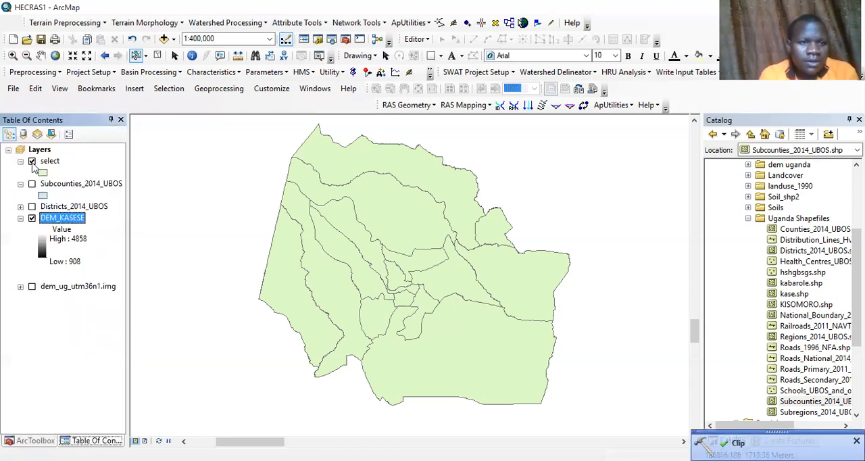
pyautogui.click(32, 161)
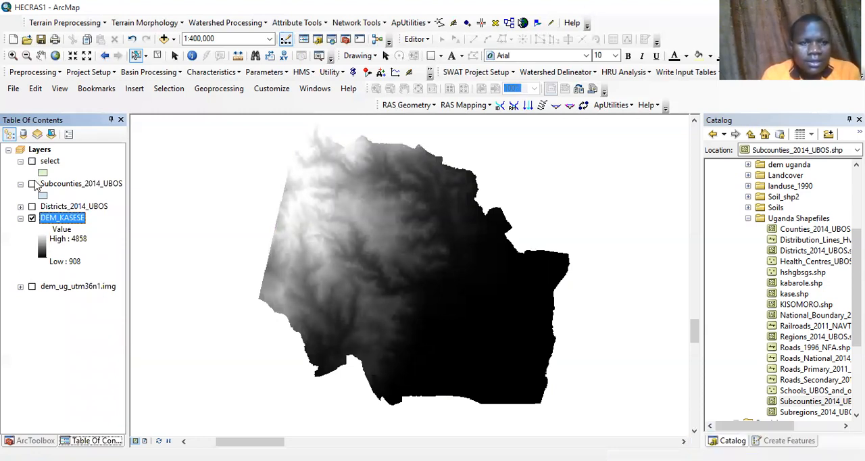
# Step: Add the B0724_FourthRivers_MEMD shapefile from the HHH\B072_Water folder in E:\gis spatial data to the map
pyautogui.click(749, 219)
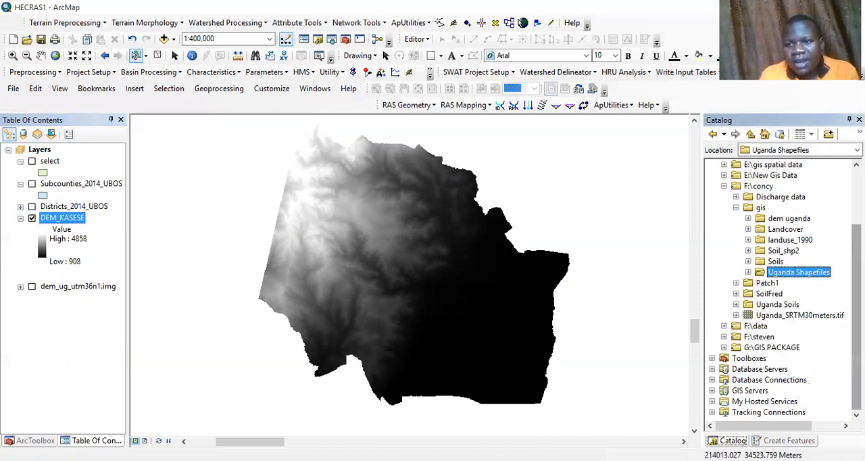
pyautogui.scroll(2, 743, 290)
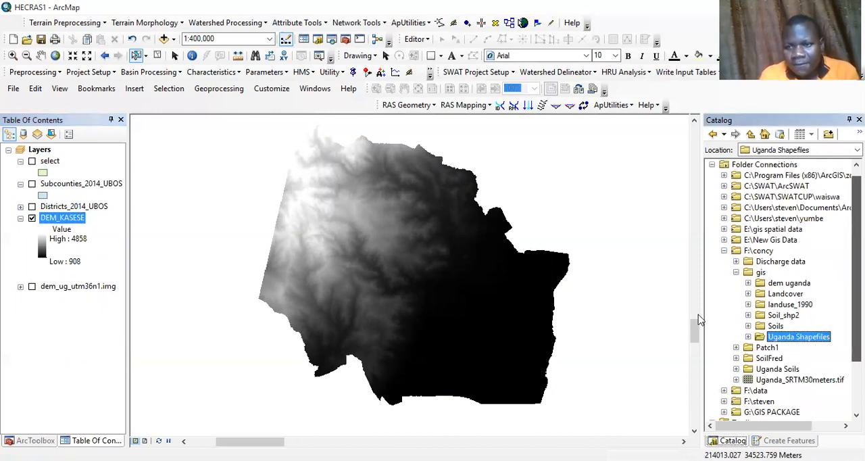
pyautogui.click(736, 272)
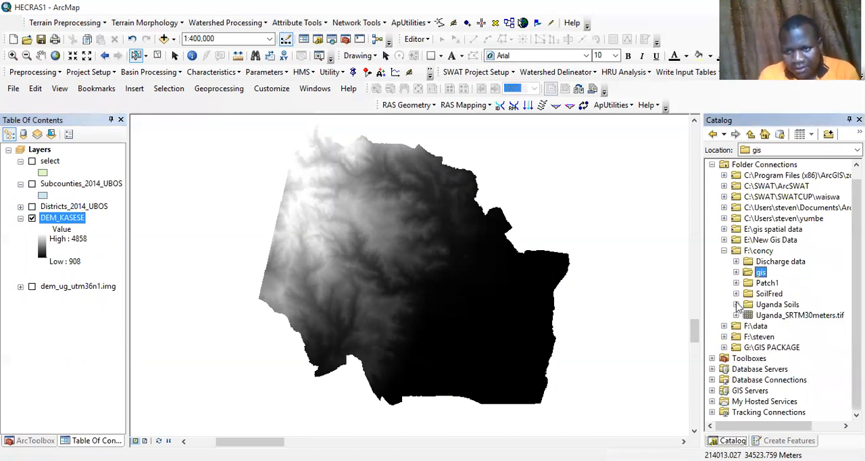
pyautogui.click(724, 229)
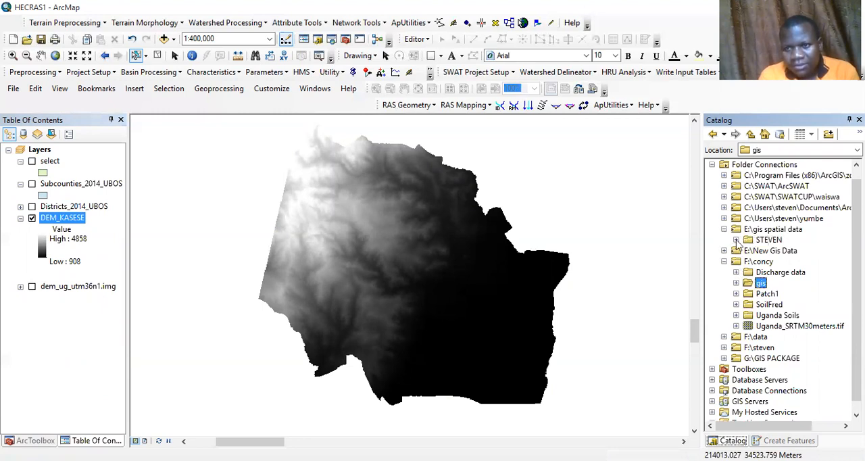
pyautogui.click(736, 240)
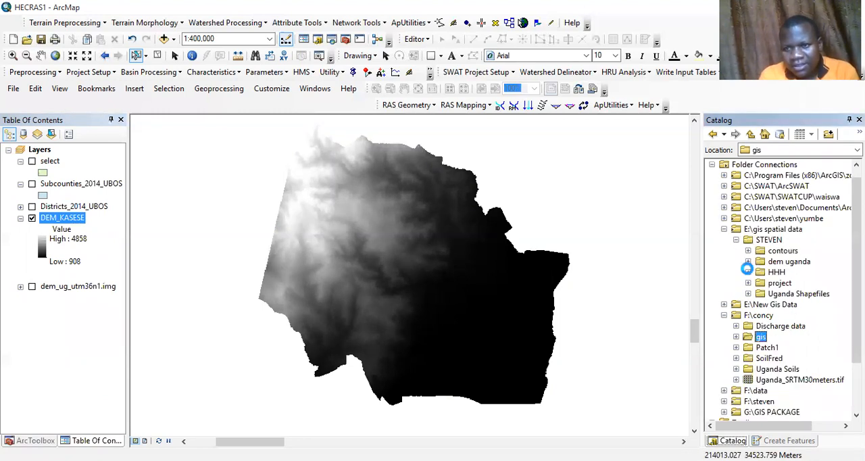
pyautogui.click(748, 271)
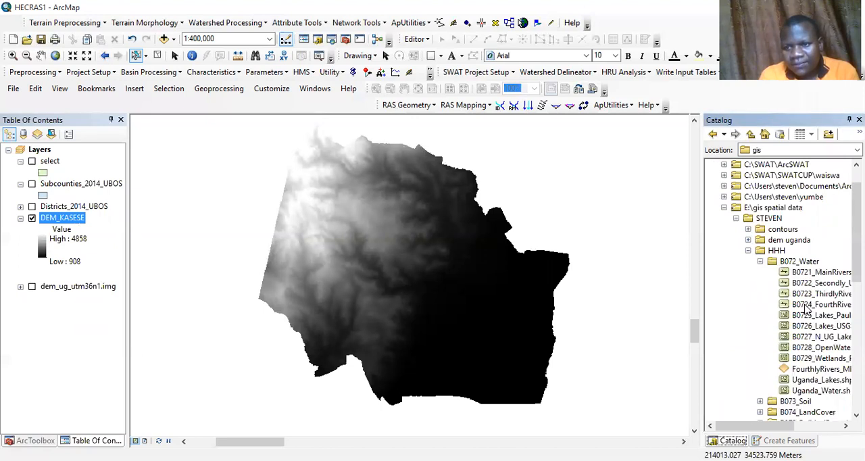
pyautogui.moveTo(807, 306); pyautogui.dragTo(531, 297)
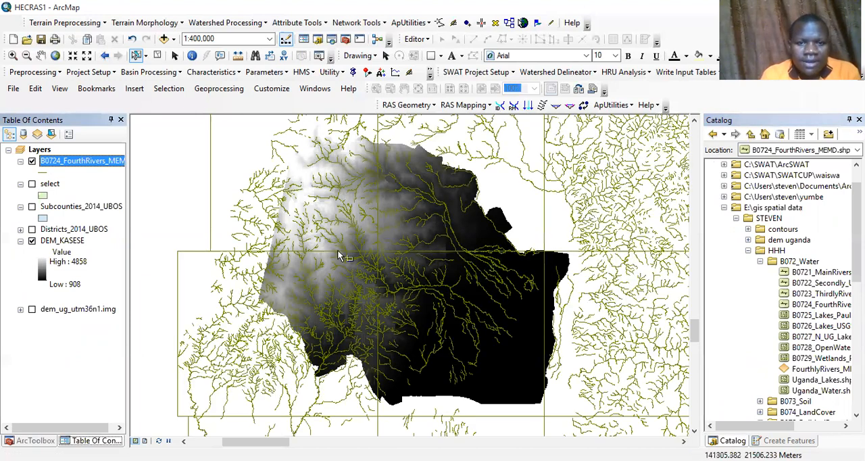
# Step: Label the features of the B0724_FourthRivers_MEMD layer with their river names
pyautogui.click(11, 56)
pyautogui.moveTo(308, 198); pyautogui.dragTo(520, 352)
pyautogui.moveTo(244, 175); pyautogui.dragTo(519, 356)
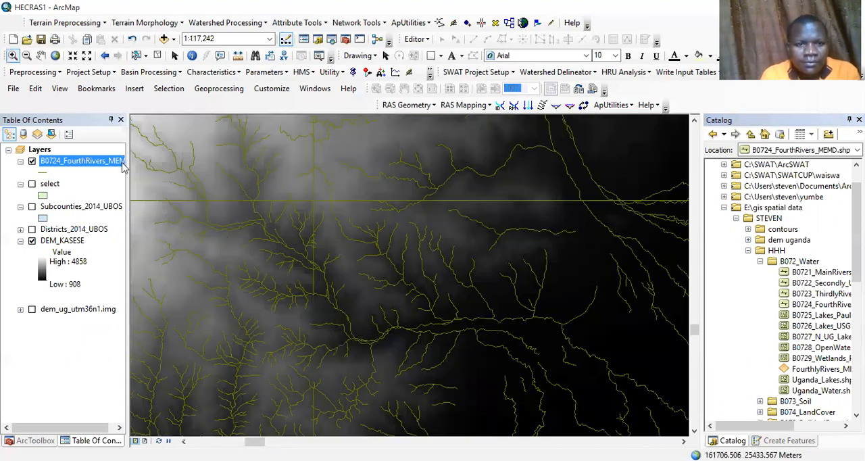
pyautogui.rightClick(49, 165)
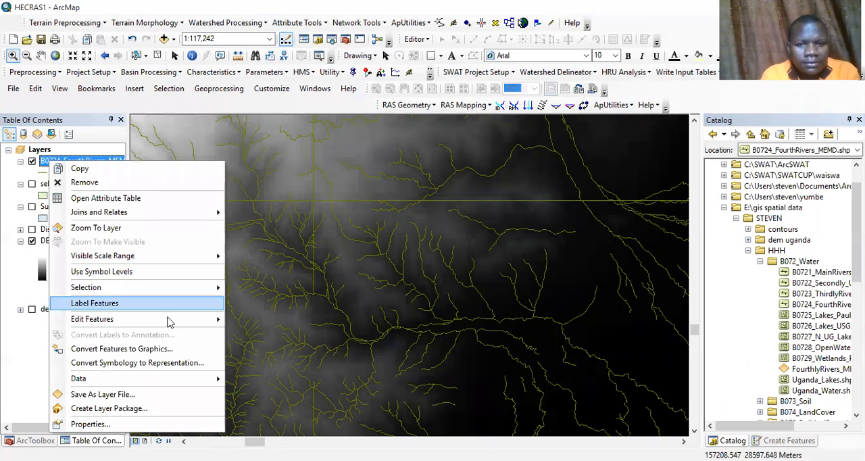
pyautogui.click(401, 313)
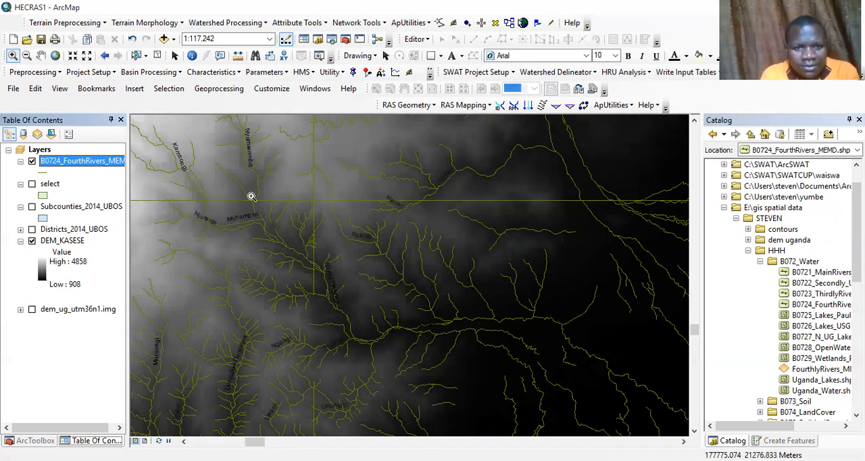
# Step: Select the consecutive Nyamwamba river segments from the tributary junction below its label down through the southern bend
pyautogui.scroll(-2, 572, 385)
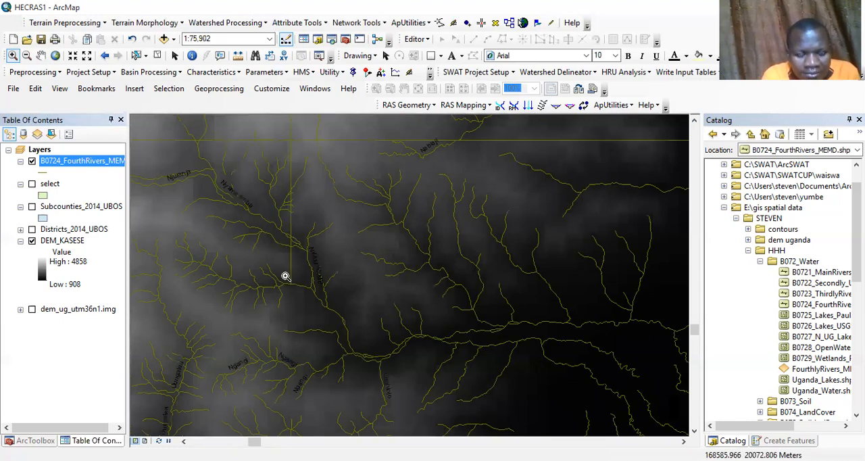
pyautogui.moveTo(438, 320); pyautogui.dragTo(599, 417)
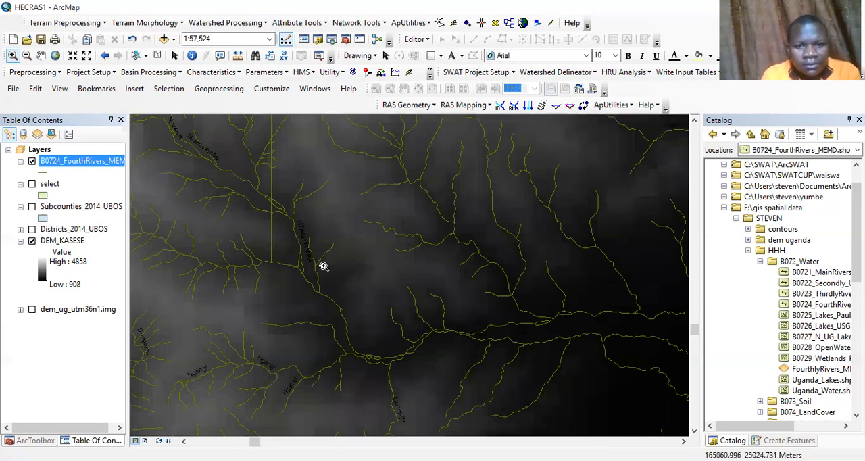
pyautogui.moveTo(425, 368); pyautogui.dragTo(479, 387)
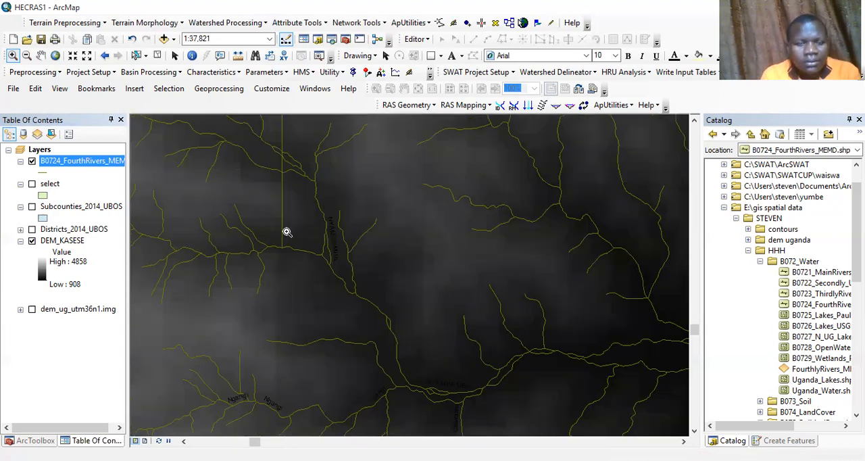
pyautogui.click(137, 56)
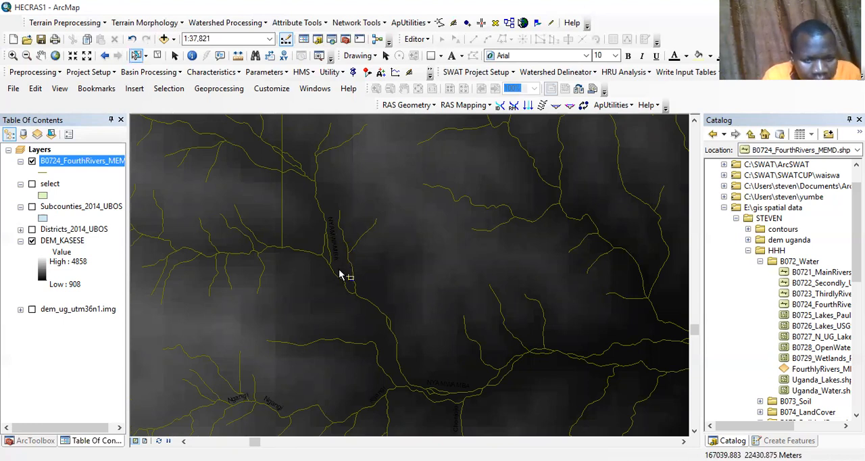
pyautogui.click(362, 302)
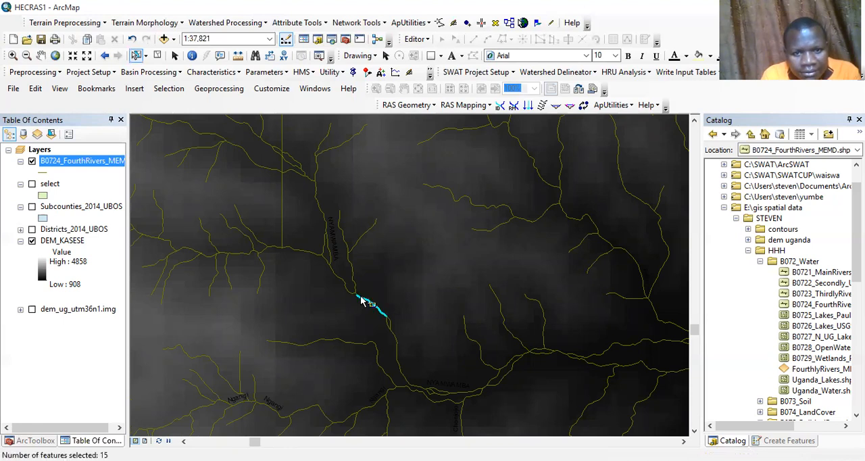
pyautogui.keyDown('shift'); pyautogui.click(396, 338); pyautogui.keyUp('shift')
pyautogui.keyDown('shift'); pyautogui.click(404, 385); pyautogui.keyUp('shift')
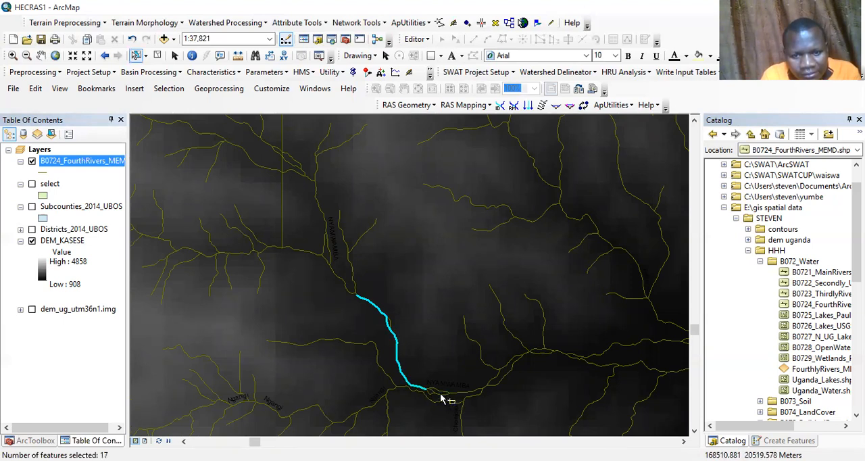
pyautogui.keyDown('shift'); pyautogui.click(429, 392); pyautogui.keyUp('shift')
pyautogui.keyDown('shift'); pyautogui.click(453, 395); pyautogui.keyUp('shift')
pyautogui.keyDown('shift'); pyautogui.click(482, 393); pyautogui.keyUp('shift')
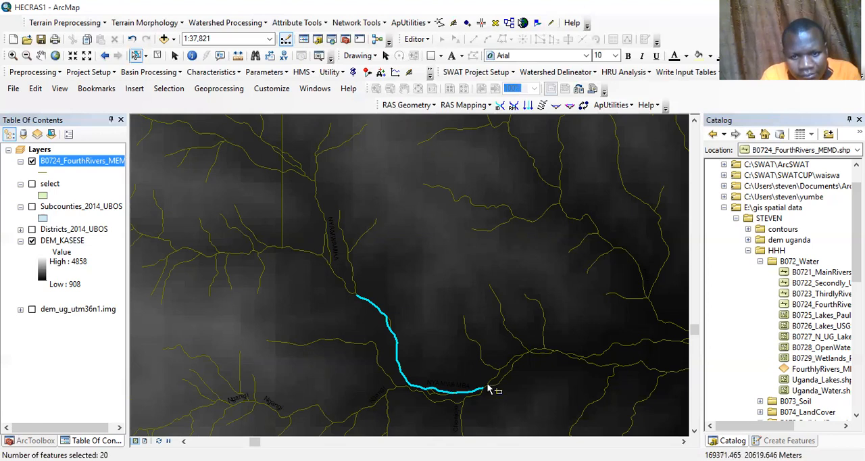
# Step: Extend the selection along the Nyamwamba main channel from the southern bend eastward to the next confluence, leaving the side tributaries unselected
pyautogui.keyDown('shift'); pyautogui.click(489, 385); pyautogui.keyUp('shift')
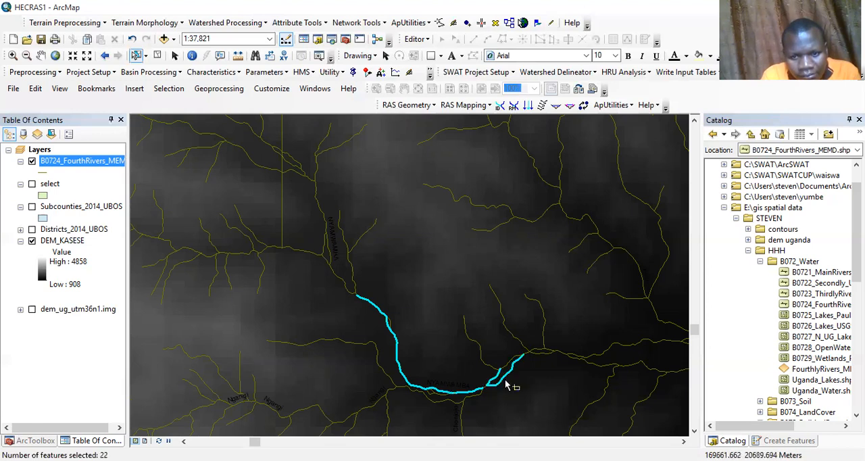
pyautogui.keyDown('shift'); pyautogui.click(495, 377); pyautogui.keyUp('shift')
pyautogui.keyDown('shift'); pyautogui.click(531, 358); pyautogui.keyUp('shift')
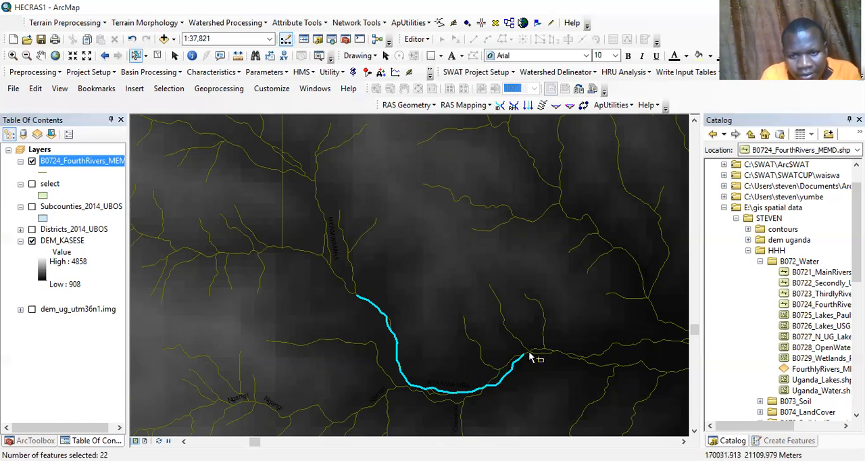
pyautogui.keyDown('shift'); pyautogui.click(530, 352); pyautogui.keyUp('shift')
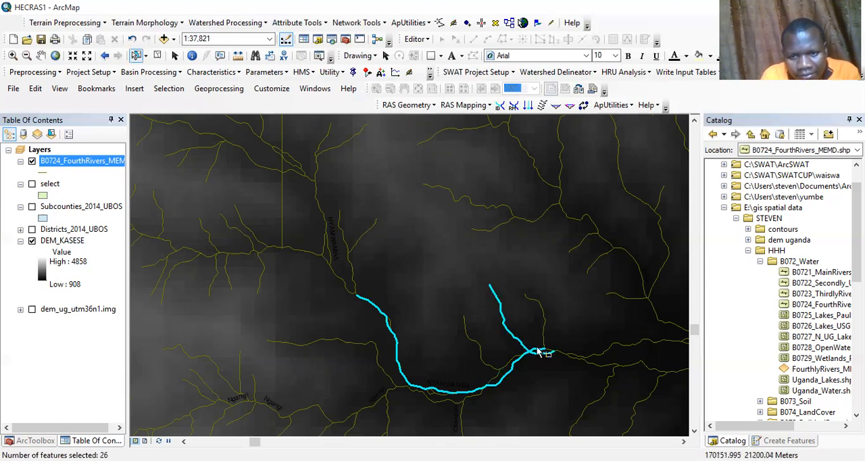
pyautogui.keyDown('shift'); pyautogui.click(524, 347); pyautogui.keyUp('shift')
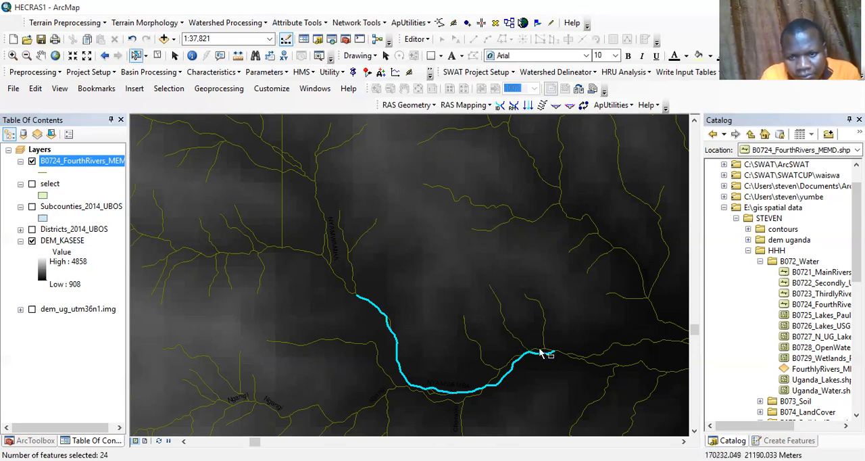
pyautogui.keyDown('shift'); pyautogui.click(542, 353); pyautogui.keyUp('shift')
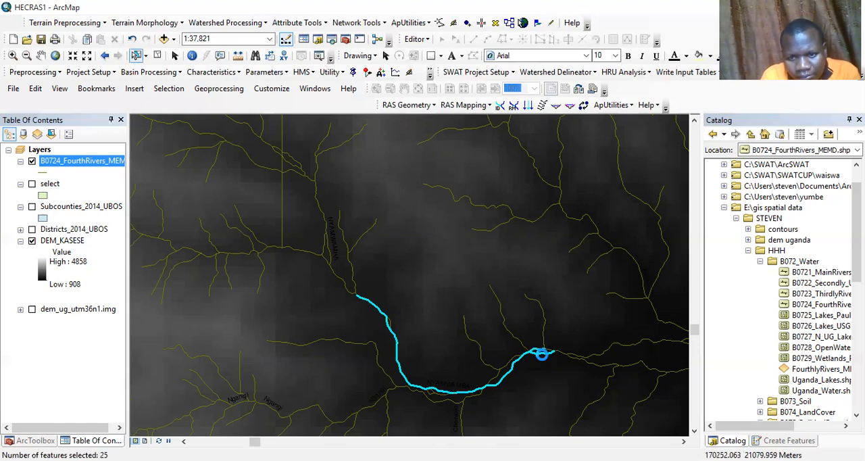
pyautogui.keyDown('shift'); pyautogui.click(546, 353); pyautogui.keyUp('shift')
pyautogui.keyDown('shift'); pyautogui.click(553, 350); pyautogui.keyUp('shift')
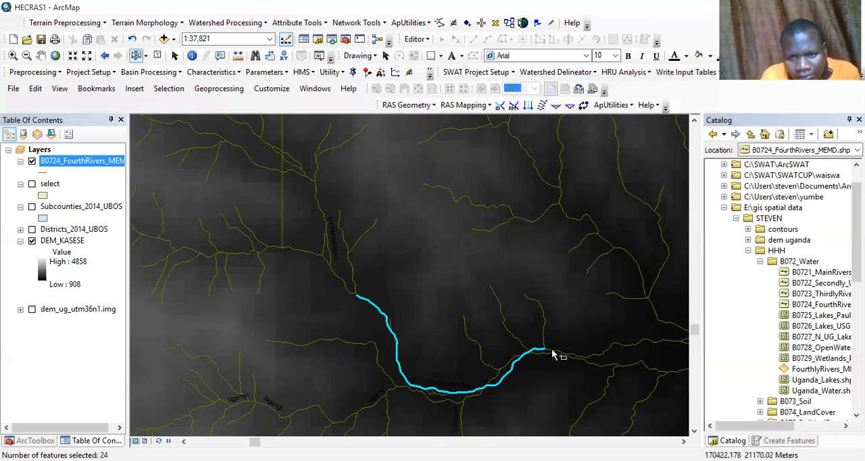
pyautogui.keyDown('shift'); pyautogui.click(560, 356); pyautogui.keyUp('shift')
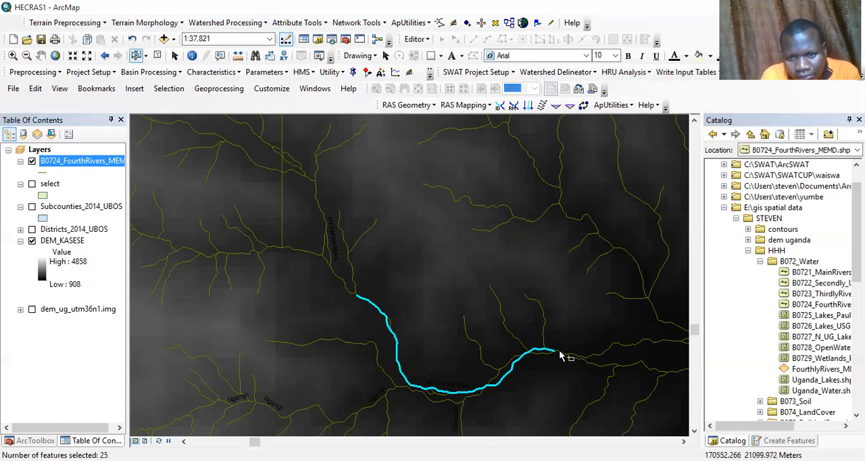
pyautogui.keyDown('shift'); pyautogui.click(576, 362); pyautogui.keyUp('shift')
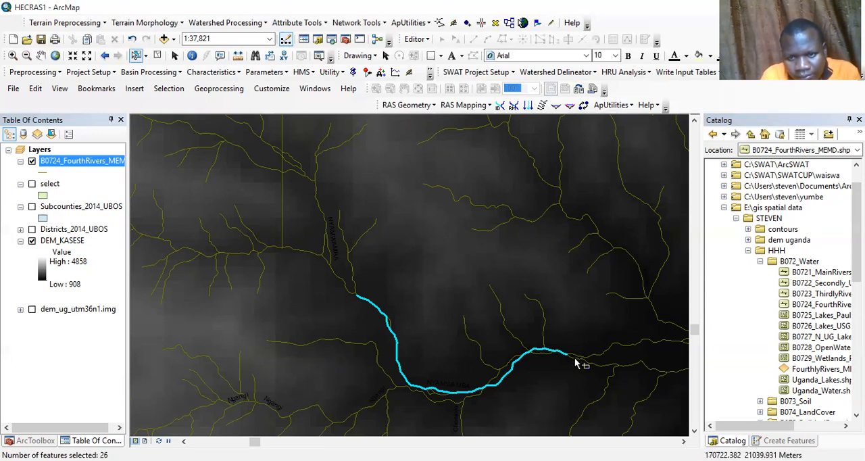
pyautogui.keyDown('shift'); pyautogui.click(591, 369); pyautogui.keyUp('shift')
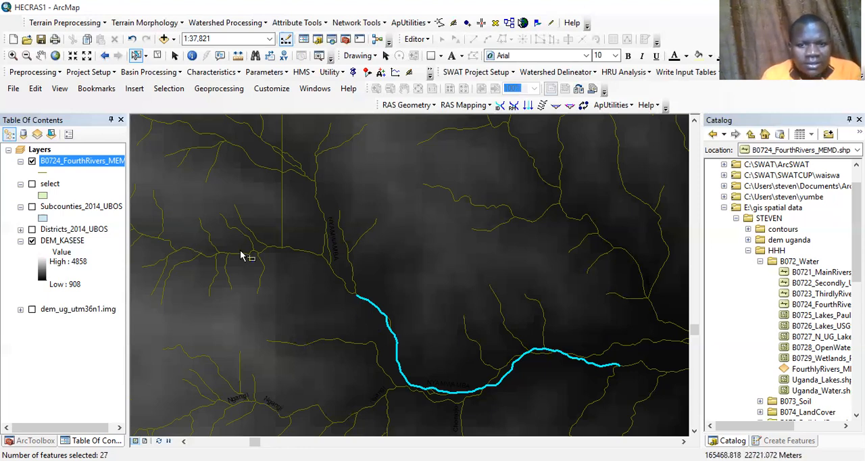
# Step: Extract the selected B0724_FourthRivers_MEMD segments with the Select analysis tool, saving them as Nyamwamba in the NyamwambaHECRAS home folder
pyautogui.rightClick(84, 162)
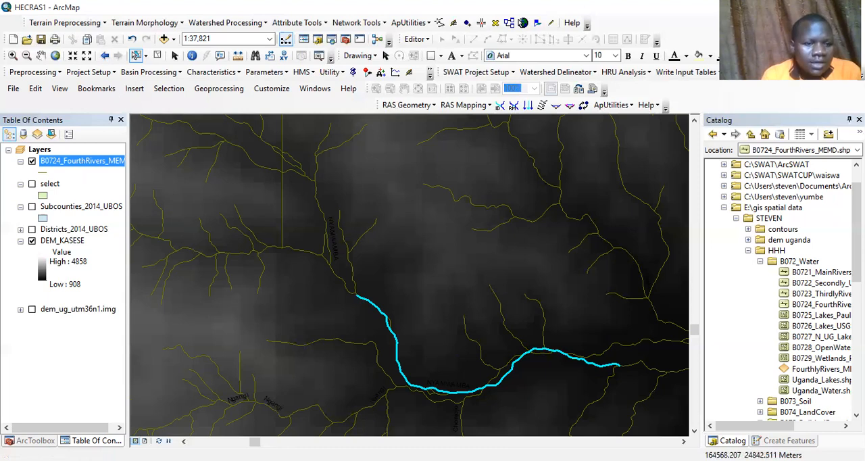
pyautogui.click(35, 440)
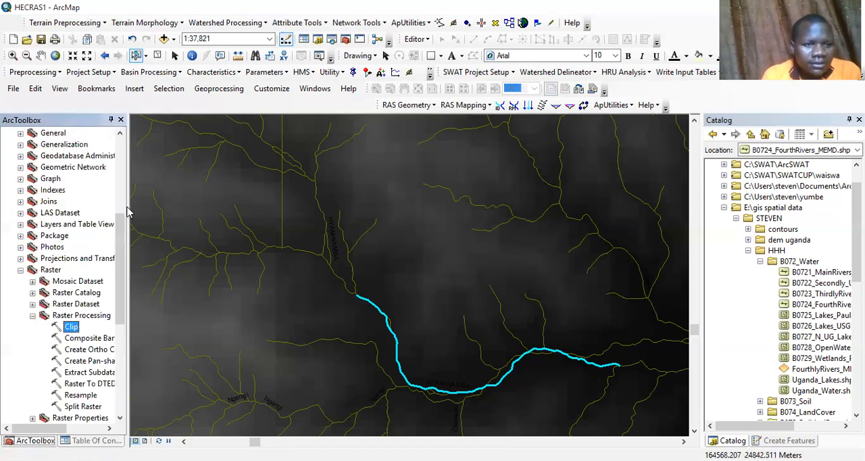
pyautogui.scroll(6, 36, 159)
pyautogui.click(8, 156)
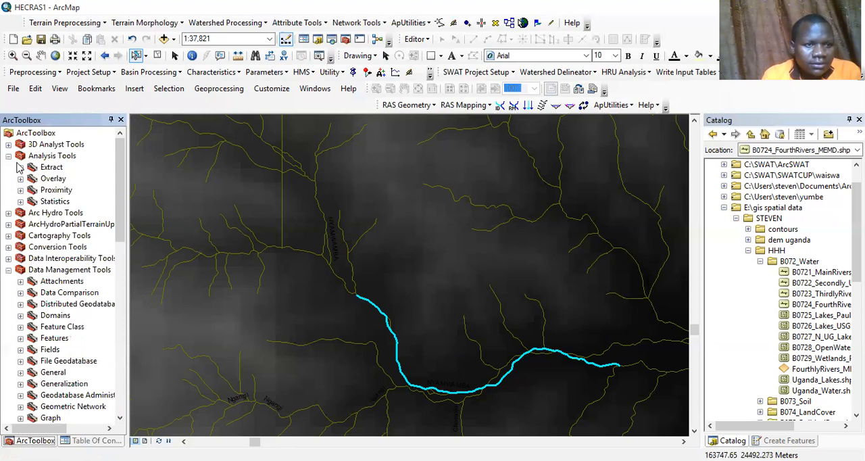
pyautogui.click(20, 168)
pyautogui.click(63, 191)
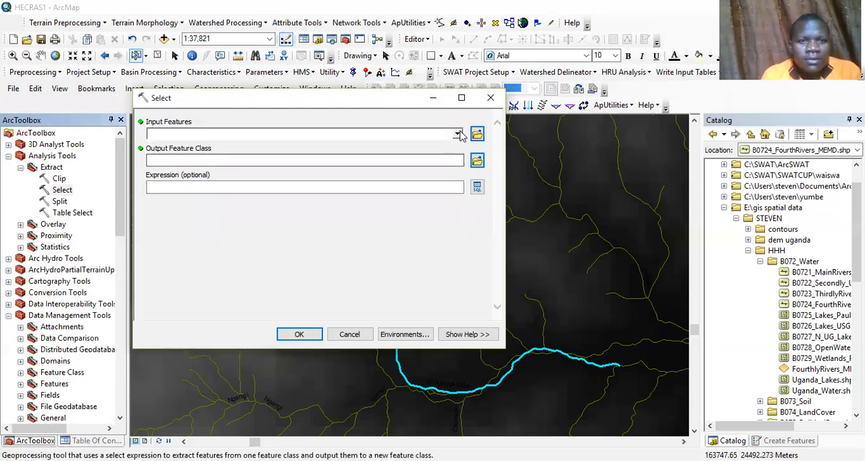
pyautogui.click(458, 134)
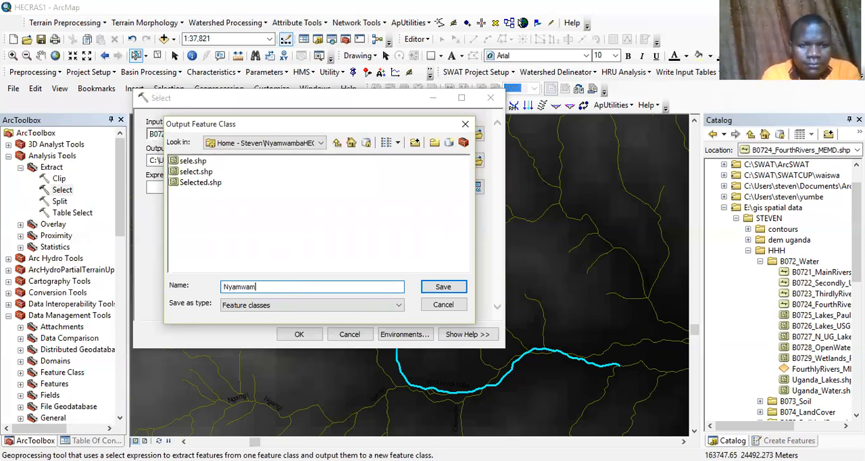
pyautogui.write('ba')
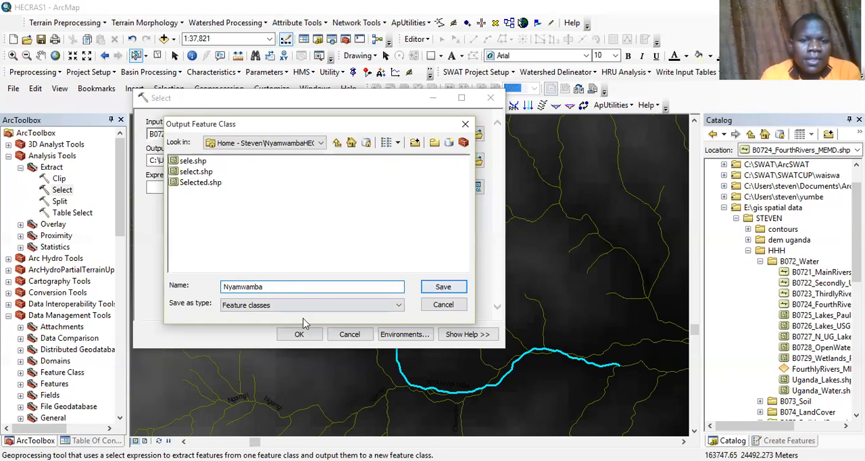
pyautogui.press('Return')
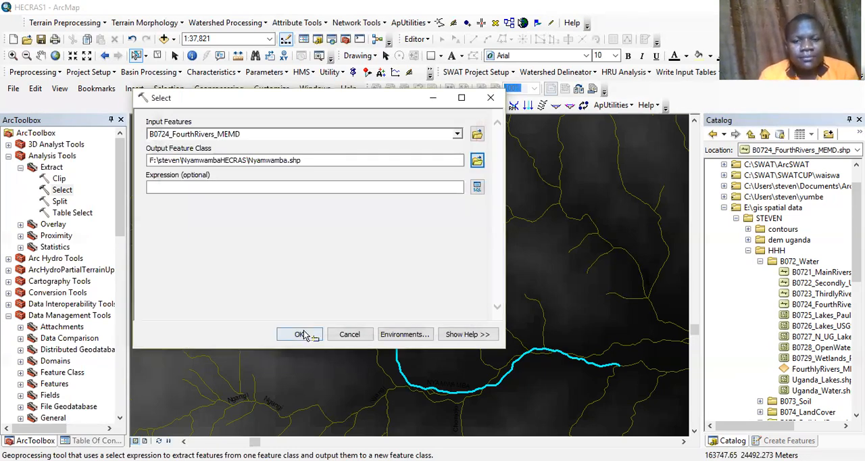
pyautogui.click(301, 334)
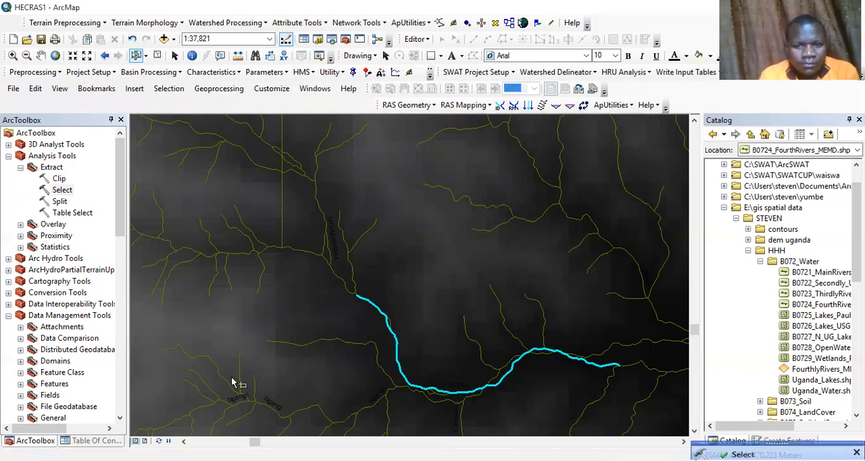
# Step: Hide the B0724_FourthRivers_MEMD layer to show the extracted Nyamwamba river alone
pyautogui.click(85, 439)
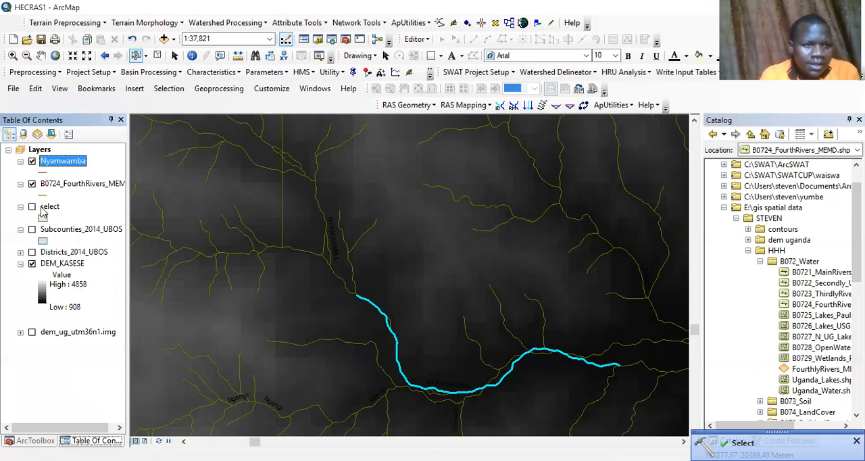
pyautogui.click(32, 185)
pyautogui.click(13, 56)
pyautogui.moveTo(330, 261); pyautogui.dragTo(634, 406)
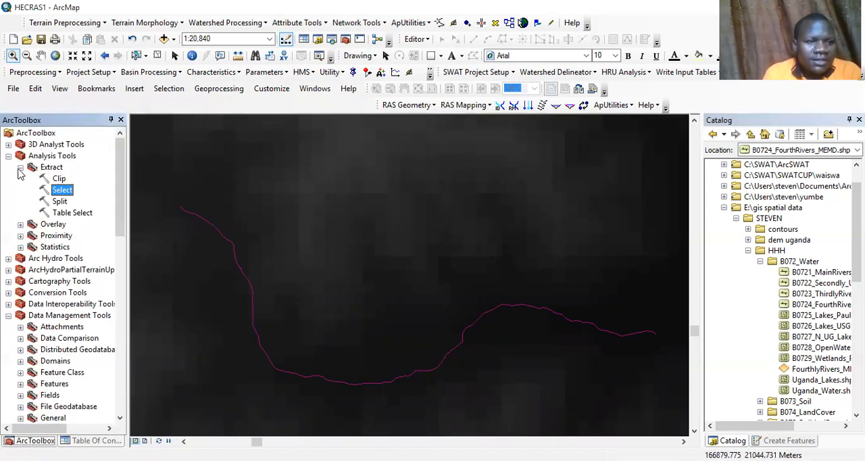
# Step: Convert DEM_KASESE with the 3D Analyst Raster to TIN tool, saving the output as TIN_KASESE in the NyamwambaHECRAS home folder
pyautogui.click(20, 169)
pyautogui.click(8, 156)
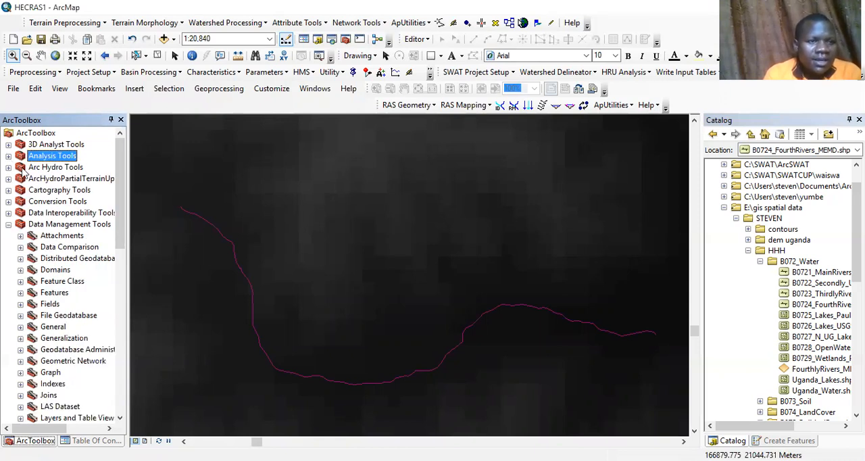
pyautogui.click(8, 224)
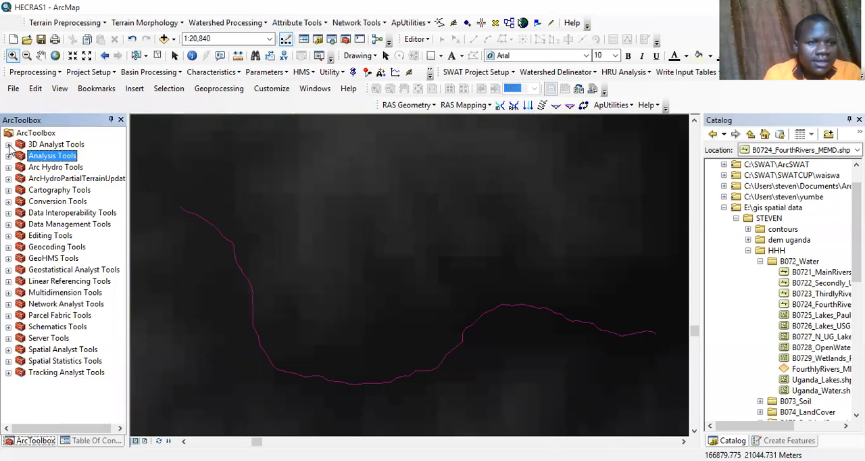
pyautogui.click(8, 145)
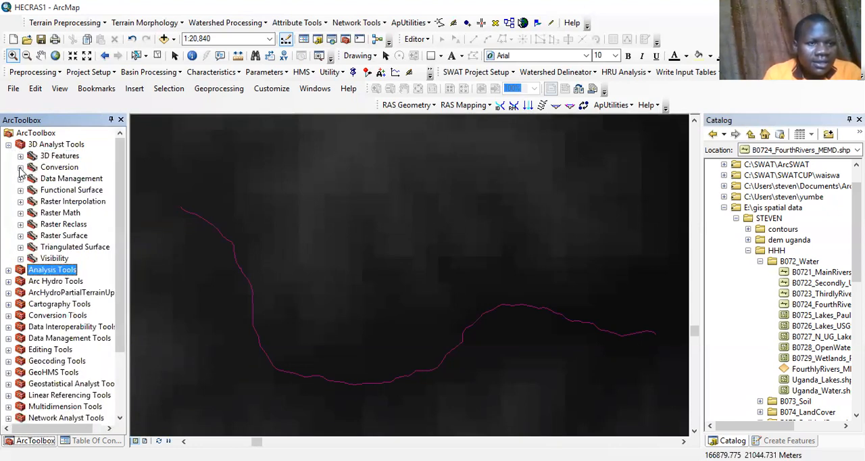
pyautogui.click(21, 168)
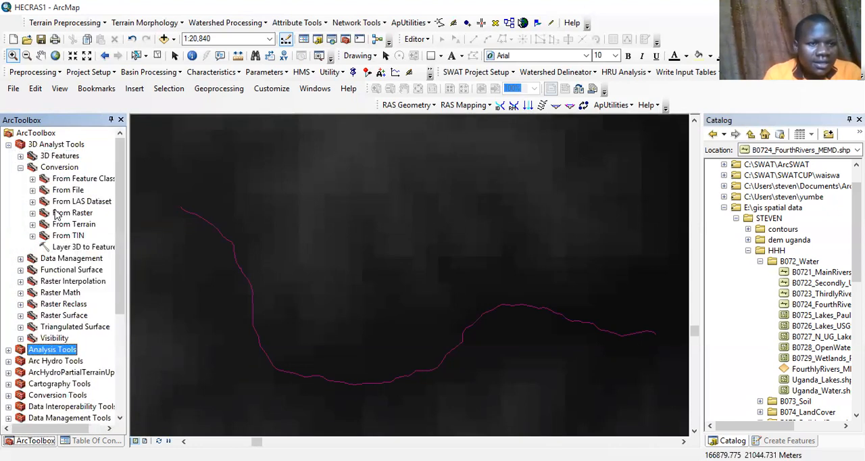
pyautogui.click(33, 212)
pyautogui.click(83, 248)
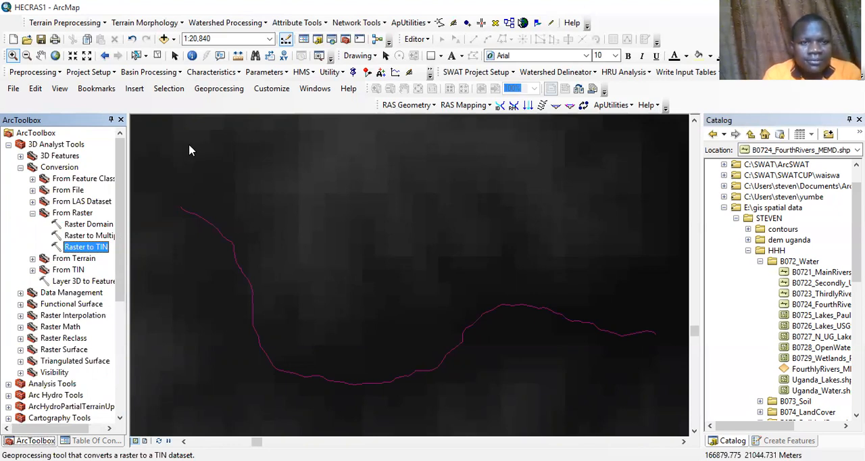
pyautogui.click(458, 134)
pyautogui.click(195, 145)
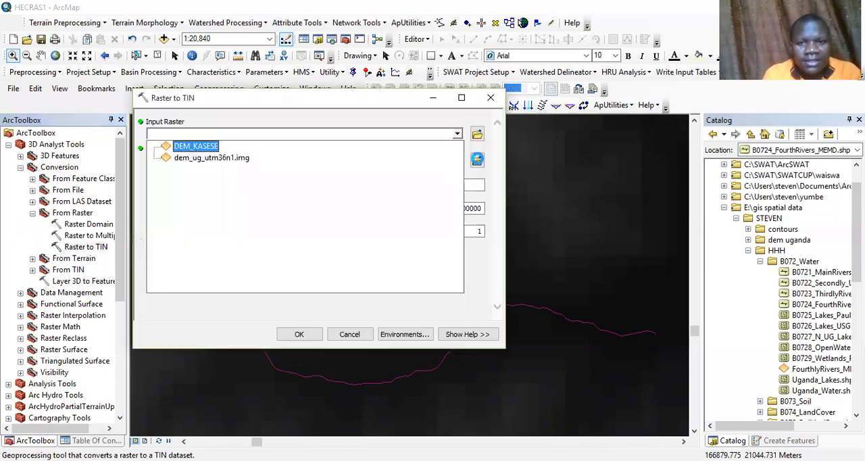
pyautogui.click(478, 161)
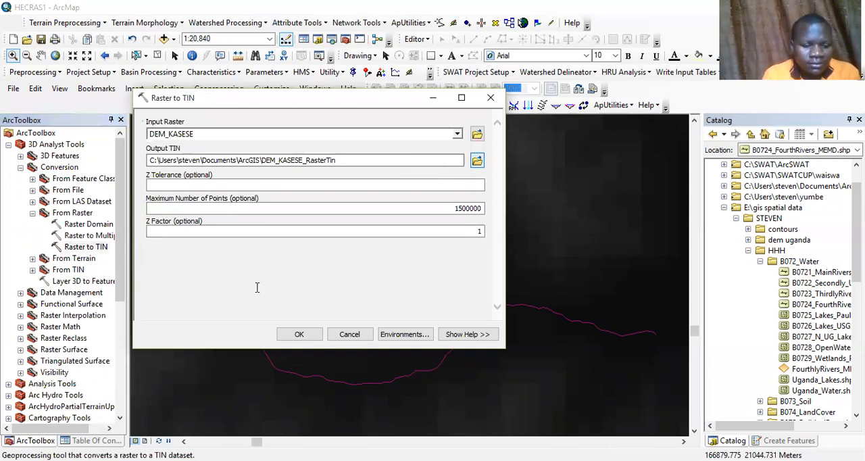
pyautogui.write('TIN')
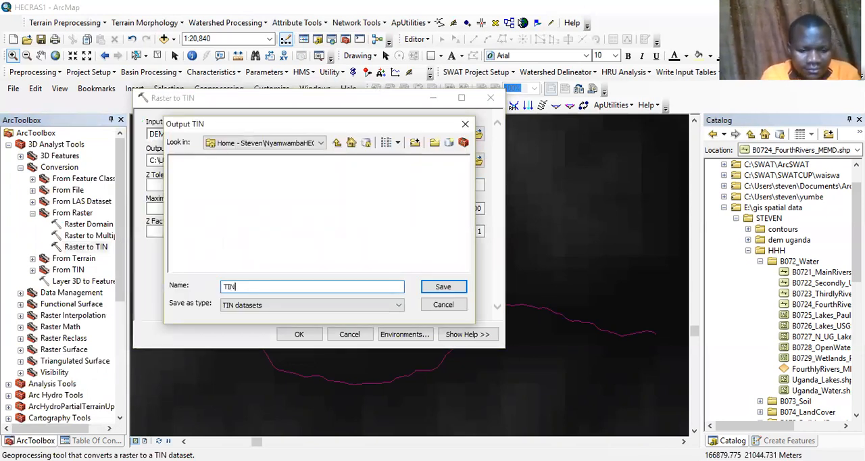
pyautogui.write('_KASESE')
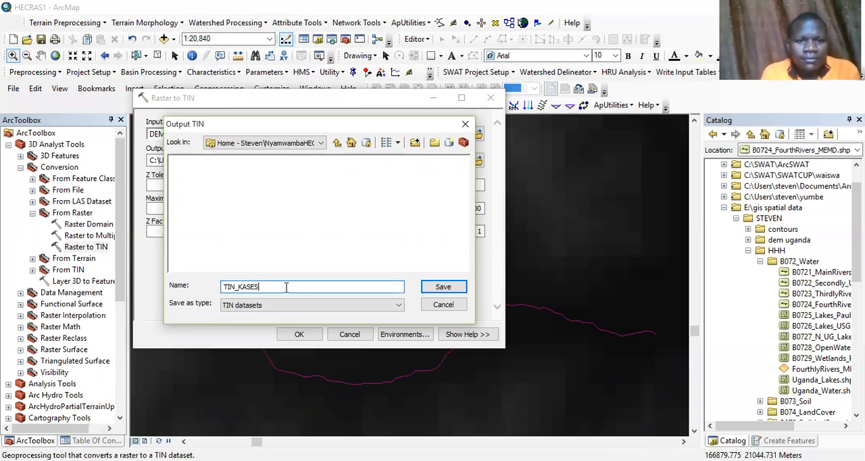
pyautogui.click(441, 288)
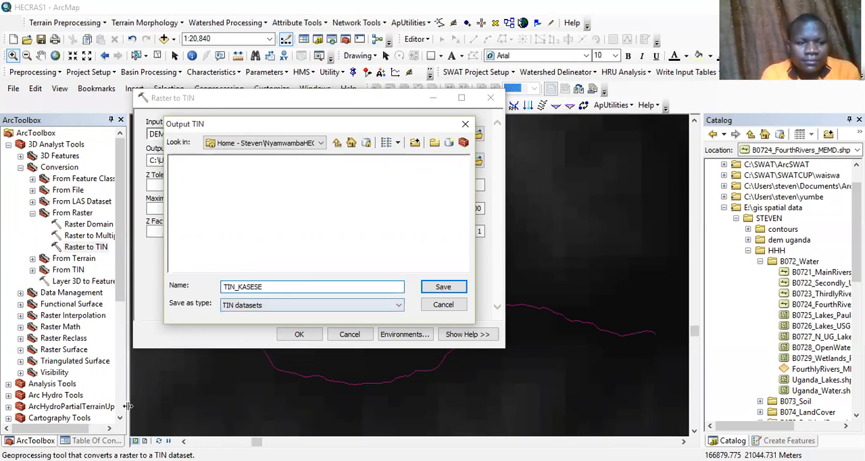
pyautogui.click(301, 336)
# Step: Set the Nyamwamba river layer's line symbol to blue with a width of 3
pyautogui.click(96, 440)
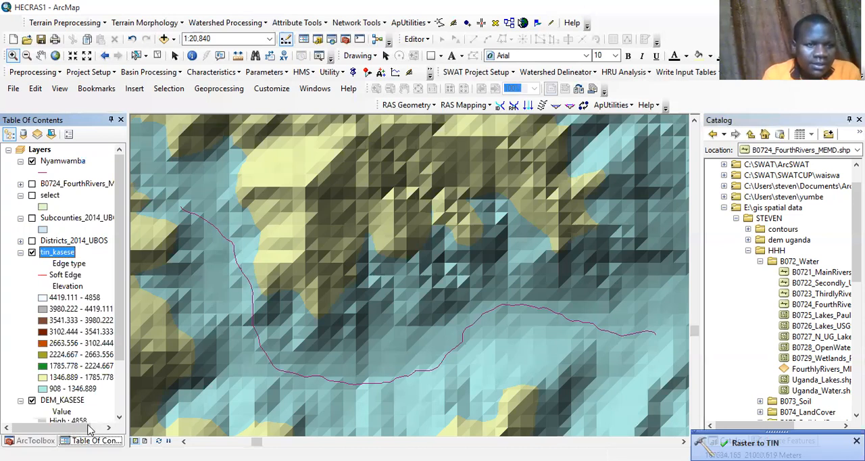
pyautogui.moveTo(88, 427); pyautogui.dragTo(101, 427)
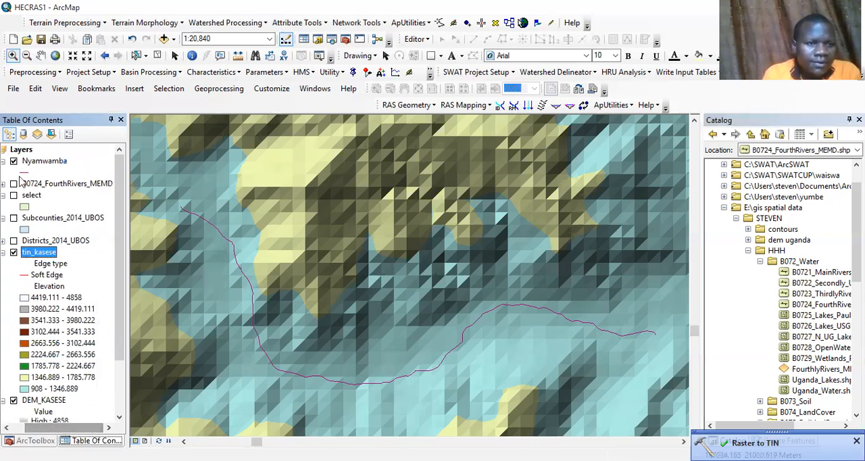
pyautogui.press('F2')
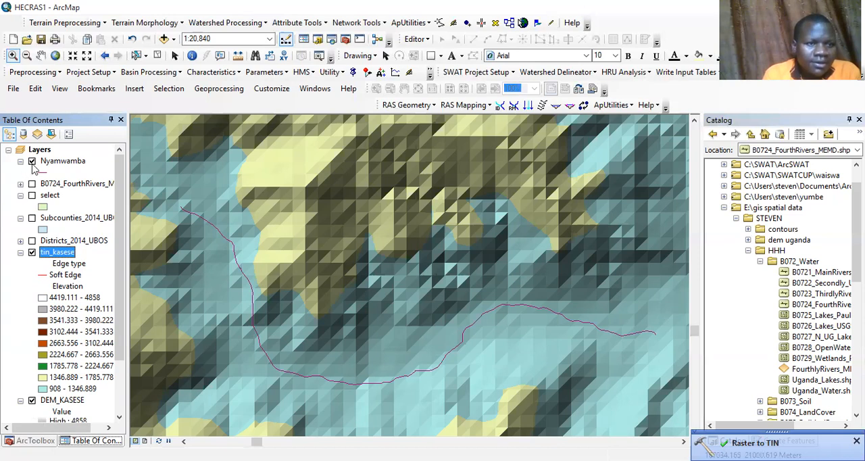
pyautogui.click(41, 172)
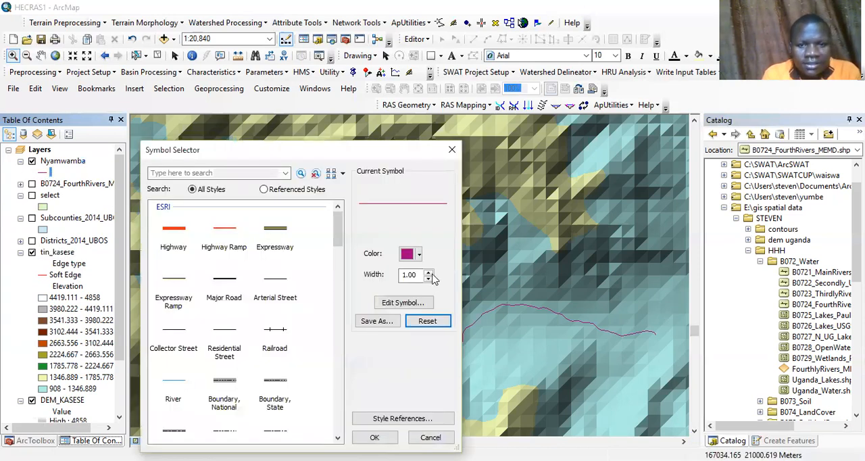
pyautogui.doubleClick(430, 274)
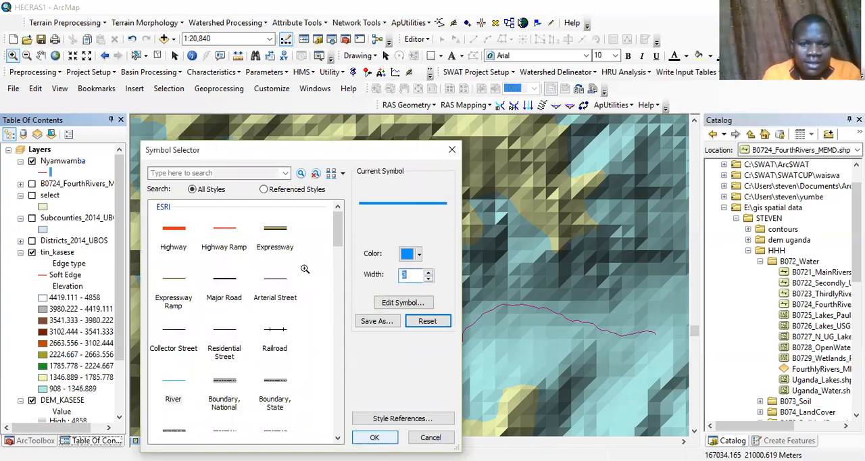
pyautogui.press('Return')
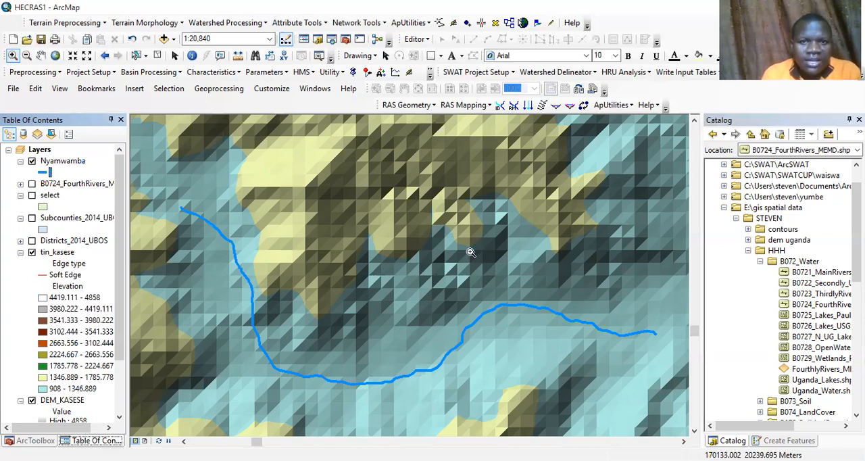
# Step: Collapse the legends of Subcounties_2014_UBOS, select, Nyamwamba, tin_kasese and DEM_KASESE in the layer list
pyautogui.click(20, 218)
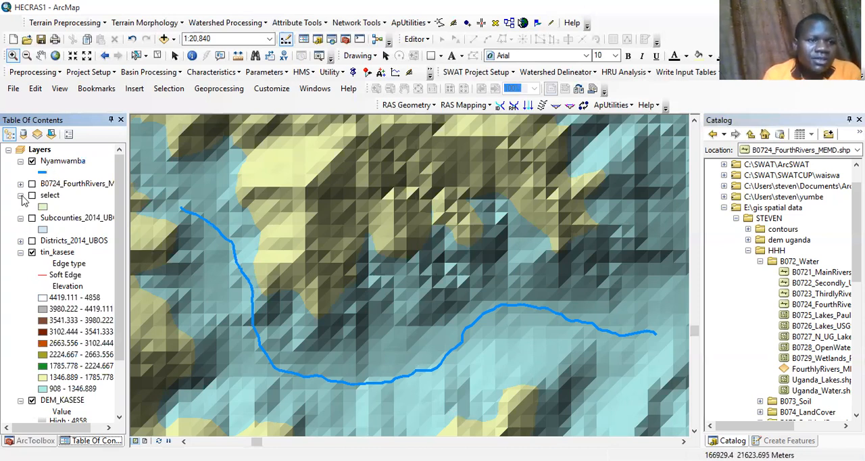
pyautogui.click(21, 195)
pyautogui.click(21, 162)
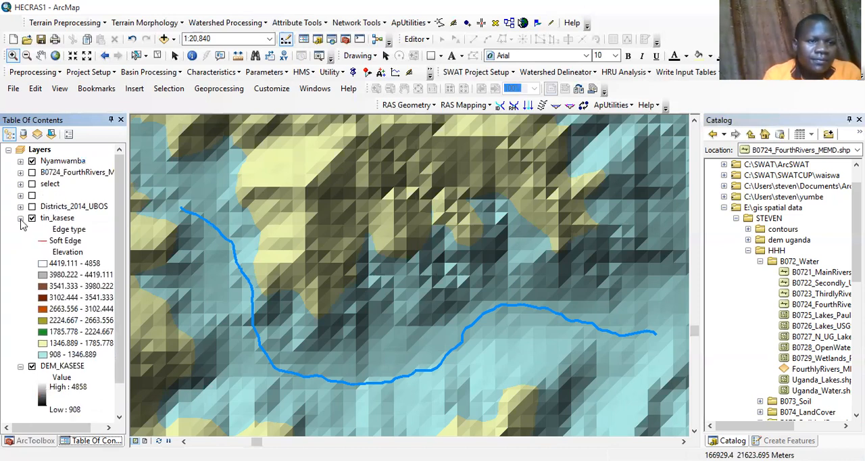
pyautogui.click(20, 219)
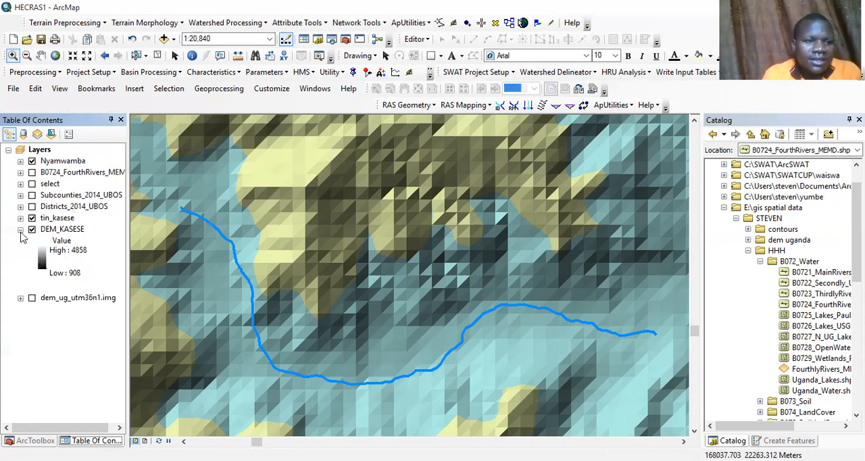
pyautogui.click(21, 230)
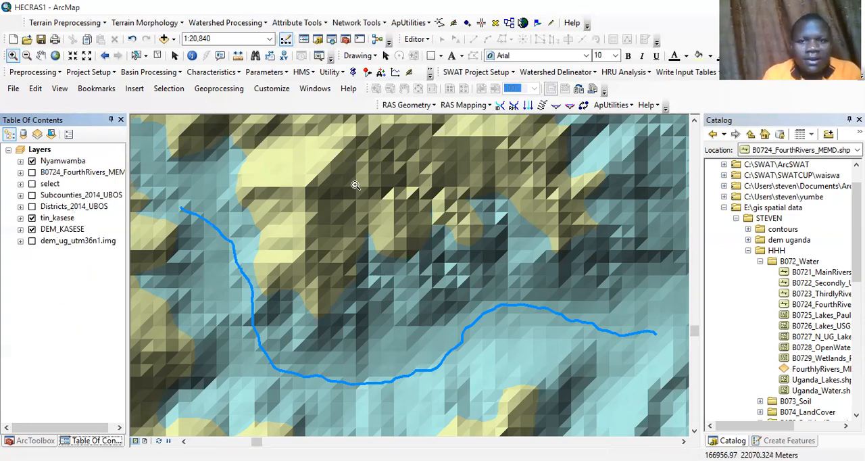
# Step: Set the GeoRASConfig target locations at map level for Layers, using the NyamwambaHECRAS folder for raster data and hecras1.mdb for vector data
pyautogui.click(629, 107)
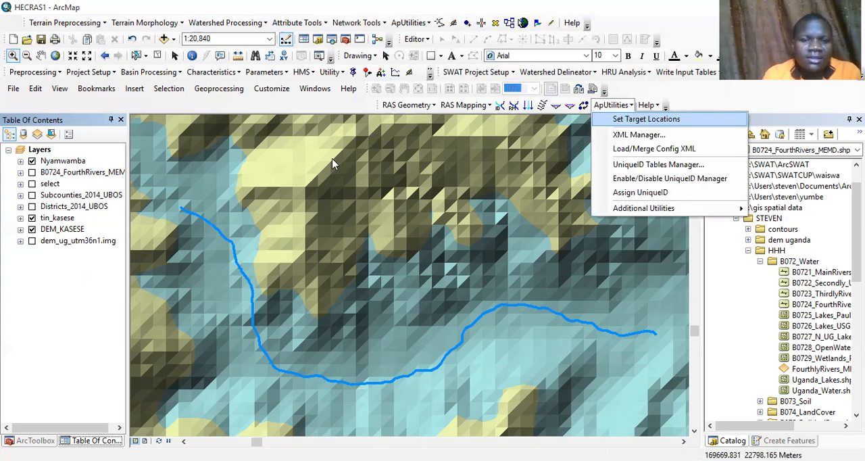
pyautogui.click(325, 197)
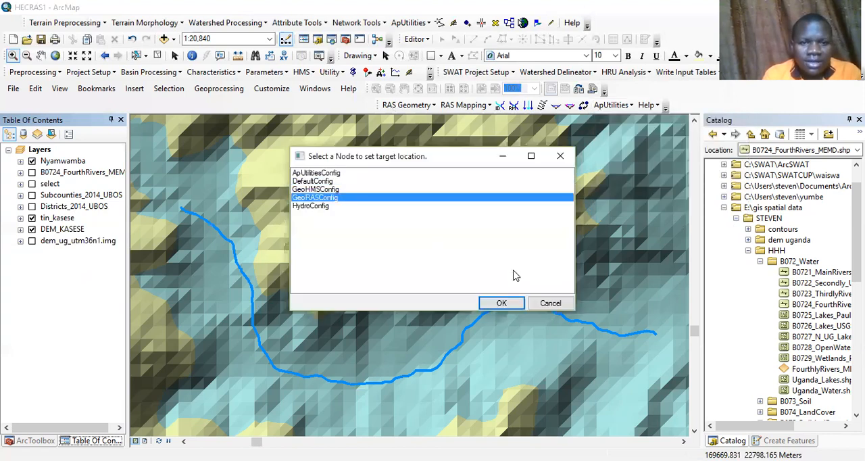
pyautogui.click(502, 304)
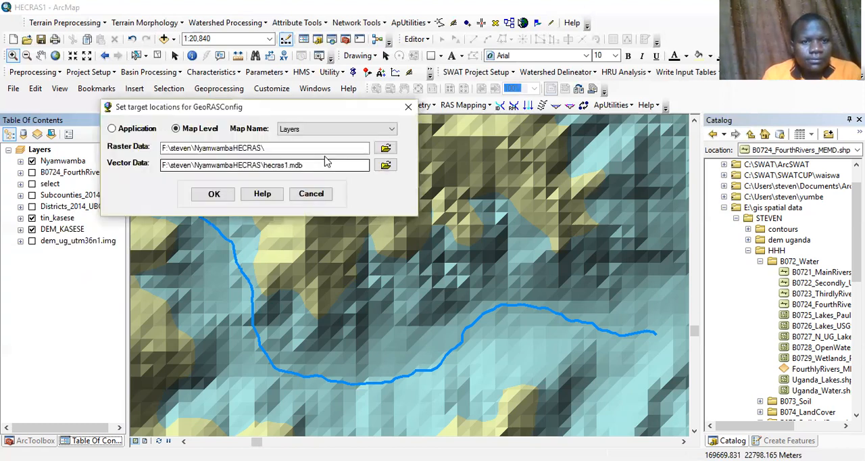
pyautogui.click(213, 194)
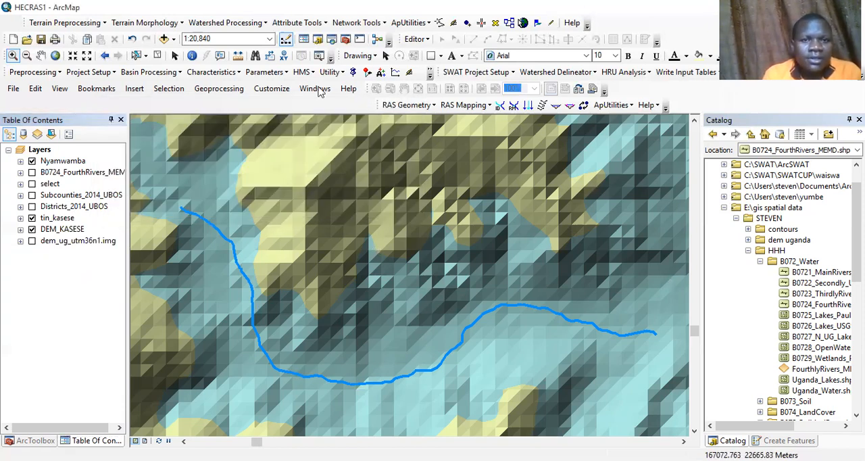
# Step: Set up the HEC-RAS preprocessing layers with tin_kasese as the single TIN terrain
pyautogui.click(422, 106)
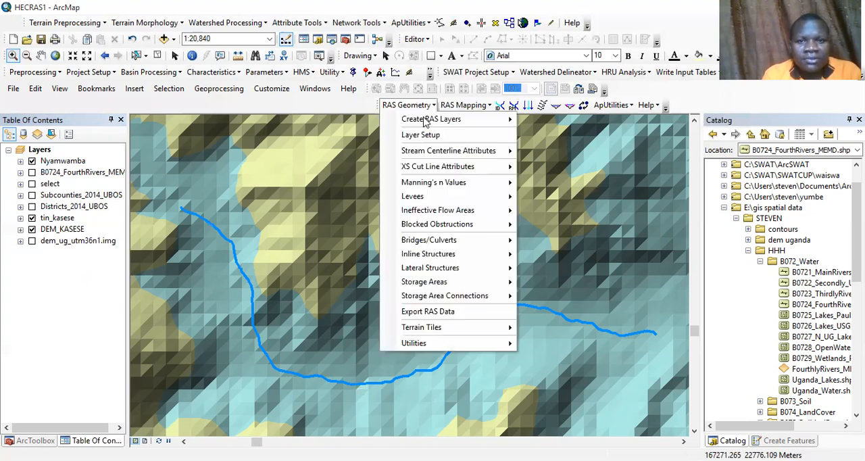
pyautogui.moveTo(513, 120)
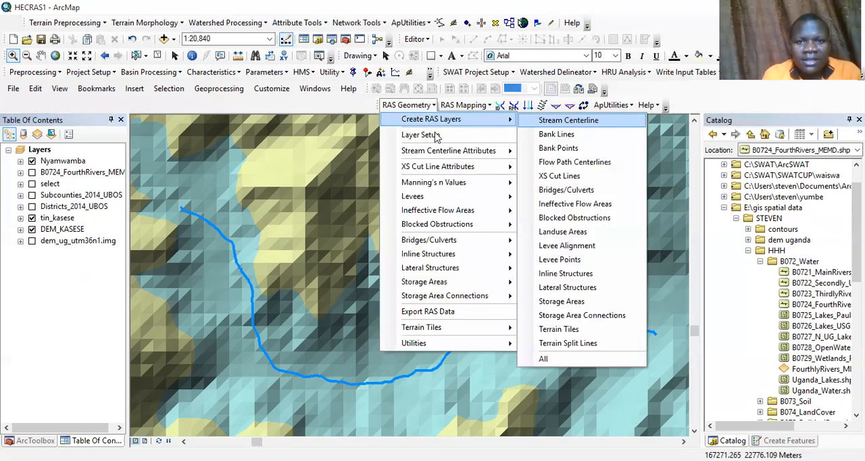
pyautogui.click(244, 159)
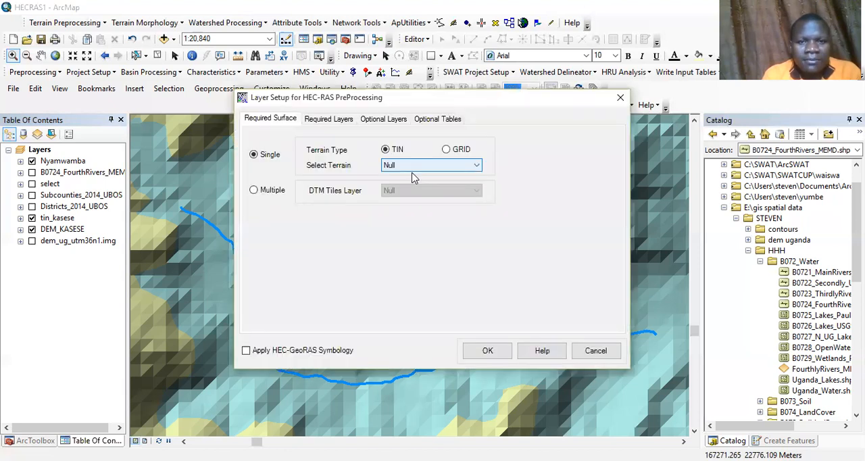
pyautogui.click(406, 184)
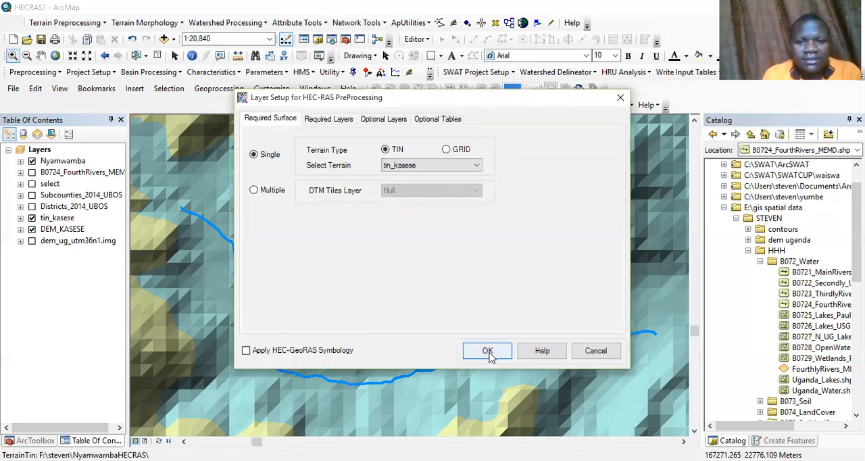
# Step: Create the RAS stream centerline layer with the name River
pyautogui.click(409, 105)
pyautogui.click(294, 137)
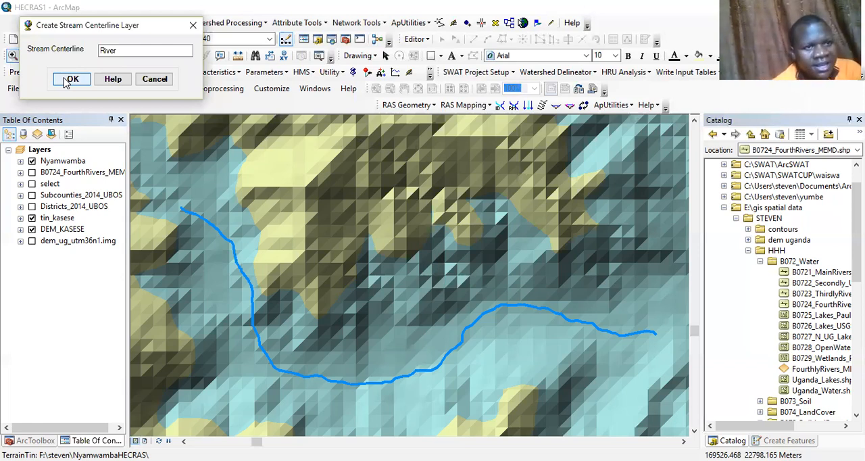
pyautogui.click(70, 79)
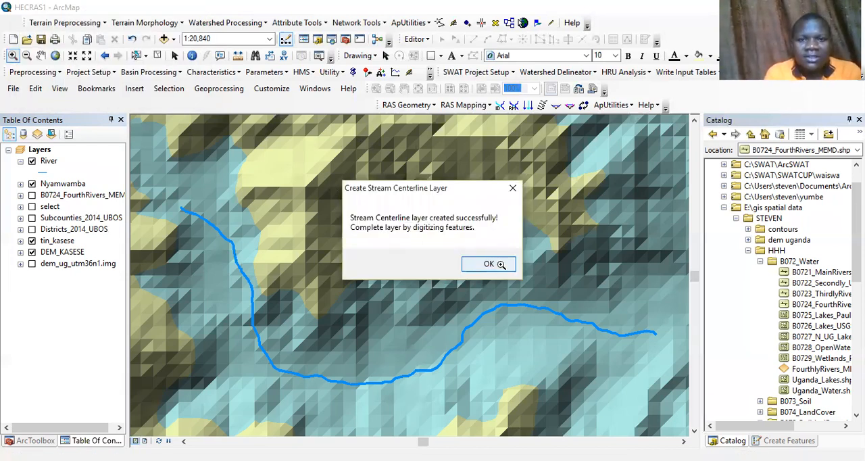
pyautogui.press('Return')
# Step: Create the RAS bank lines layer with the name Banks
pyautogui.click(447, 105)
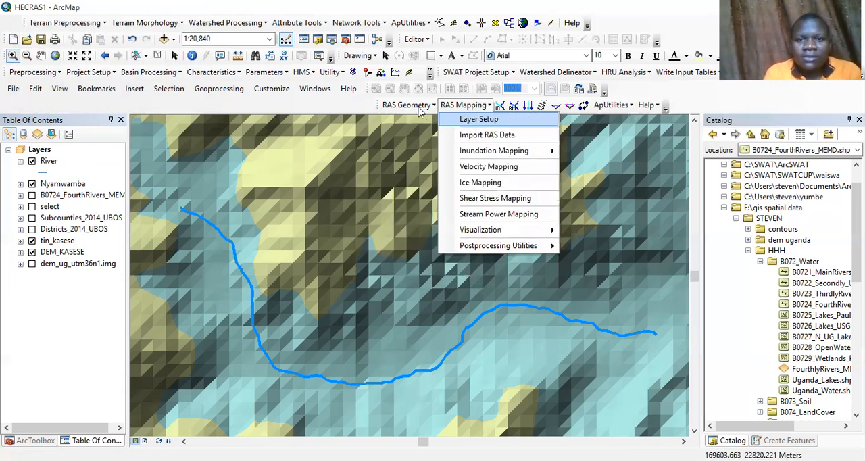
pyautogui.click(407, 105)
pyautogui.moveTo(432, 119)
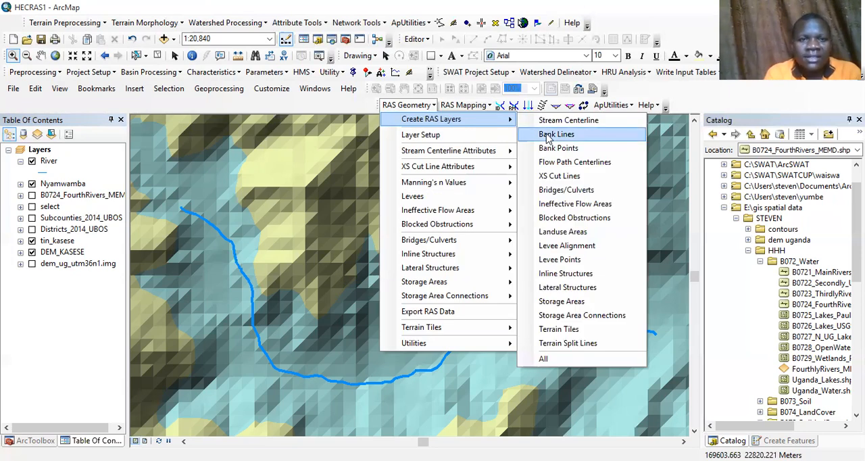
pyautogui.press('Return')
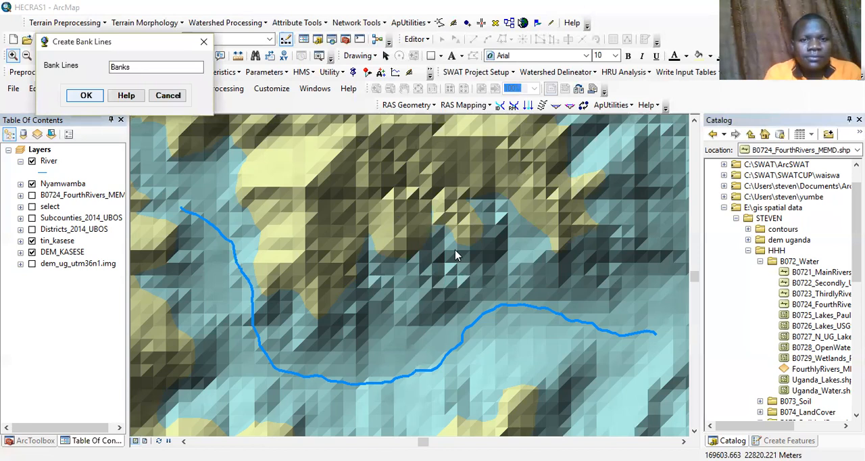
pyautogui.press('Return')
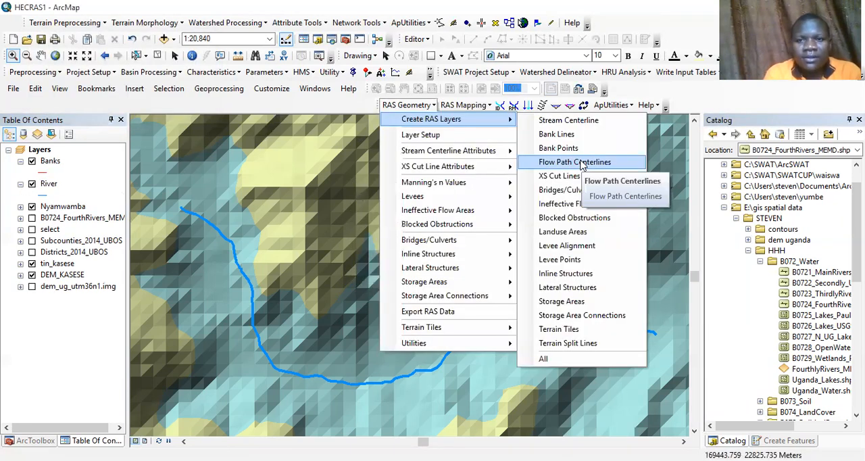
# Step: Create the RAS flow path centerlines layer named Flowpaths, choosing to copy the stream centerline shapes from River
pyautogui.press('Return')
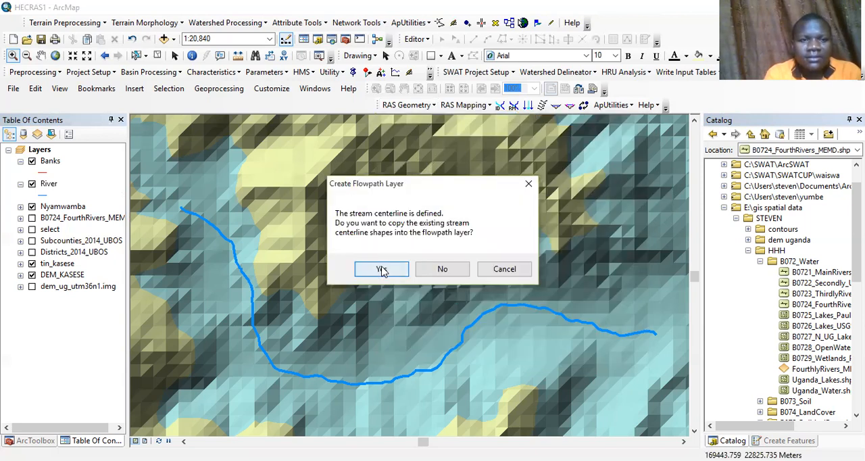
pyautogui.press('Return')
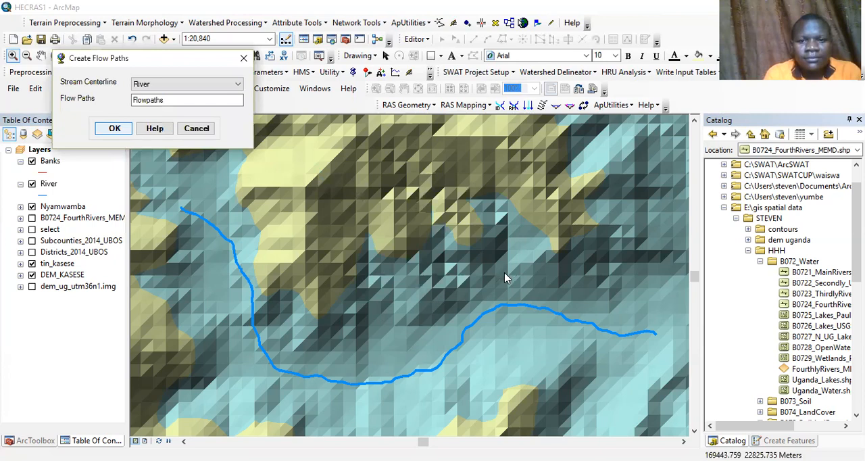
pyautogui.press('Return')
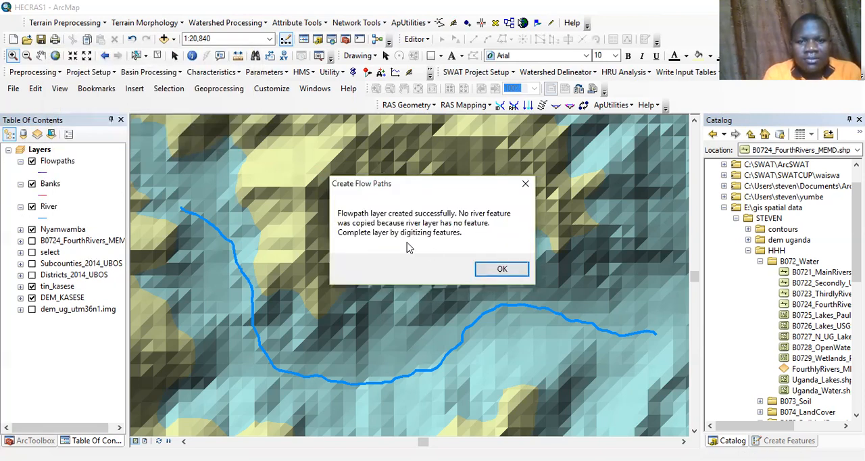
pyautogui.press('Return')
# Step: Create the RAS cross-sectional cut lines layer with the name XSCutLines
pyautogui.click(427, 106)
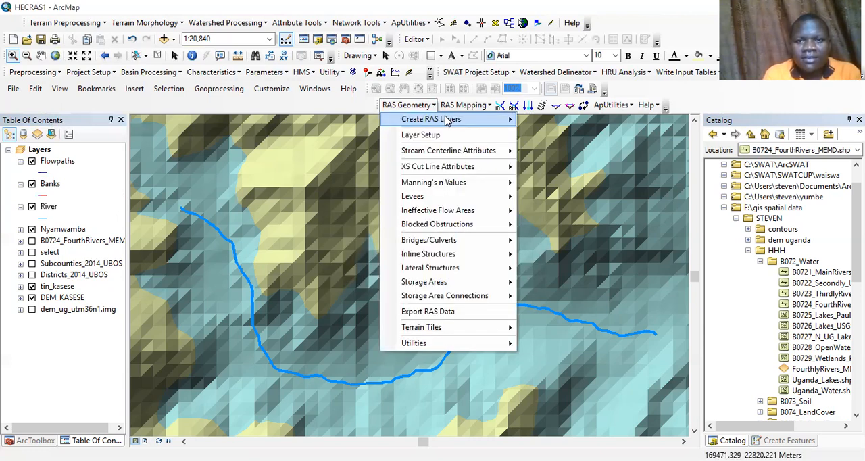
pyautogui.moveTo(446, 120)
pyautogui.click(561, 177)
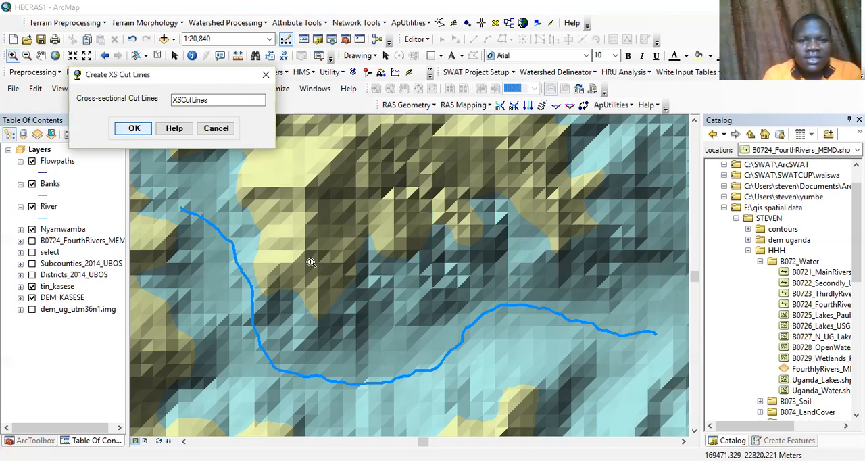
pyautogui.press('Return')
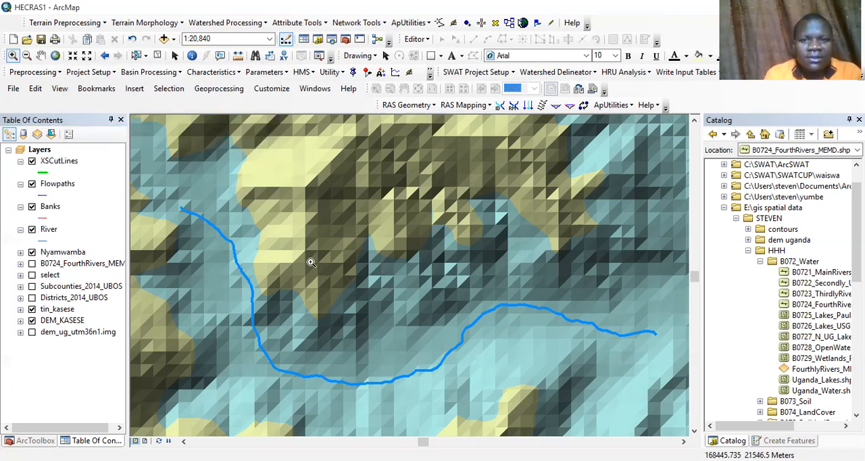
pyautogui.click(428, 108)
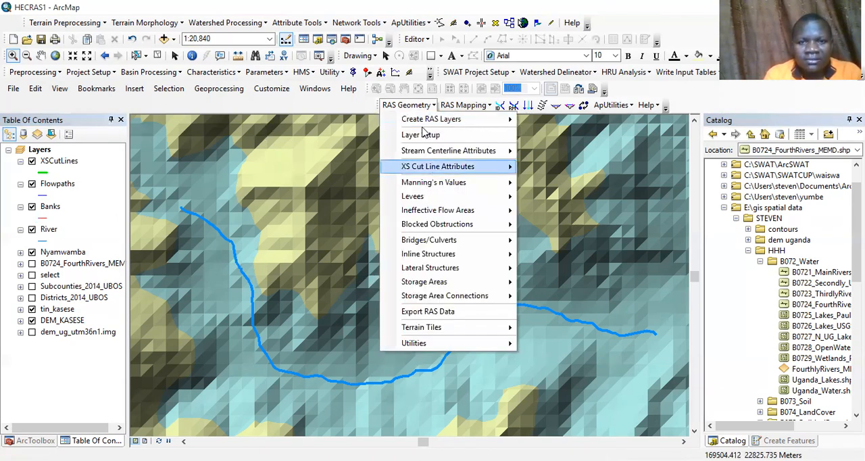
pyautogui.moveTo(439, 120)
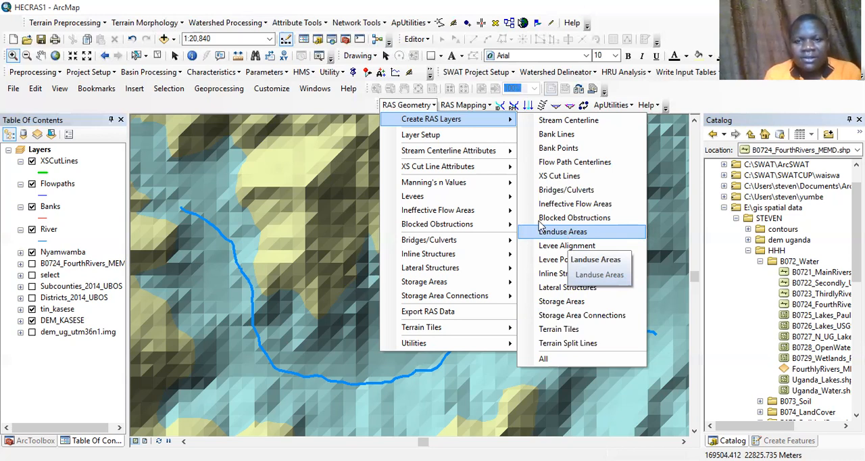
pyautogui.click(415, 109)
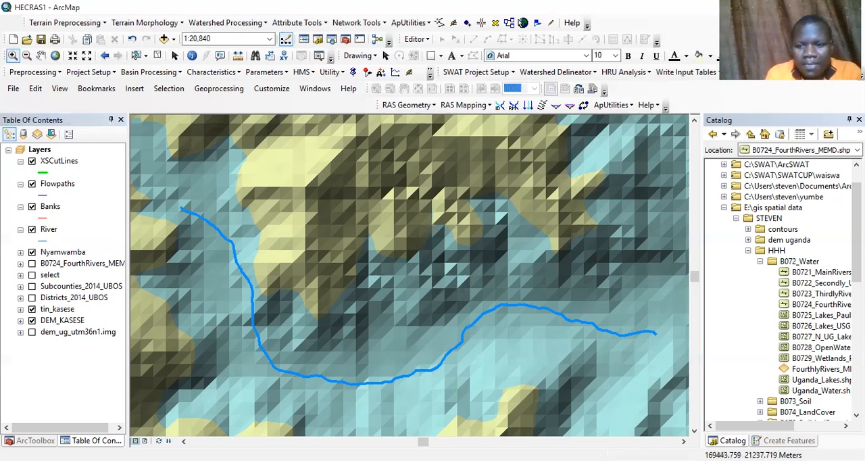
# Step: Start an edit session covering the Banks, Flowpaths, River and XSCutLines layers in the hecras1.mdb geodatabase
pyautogui.click(694, 431)
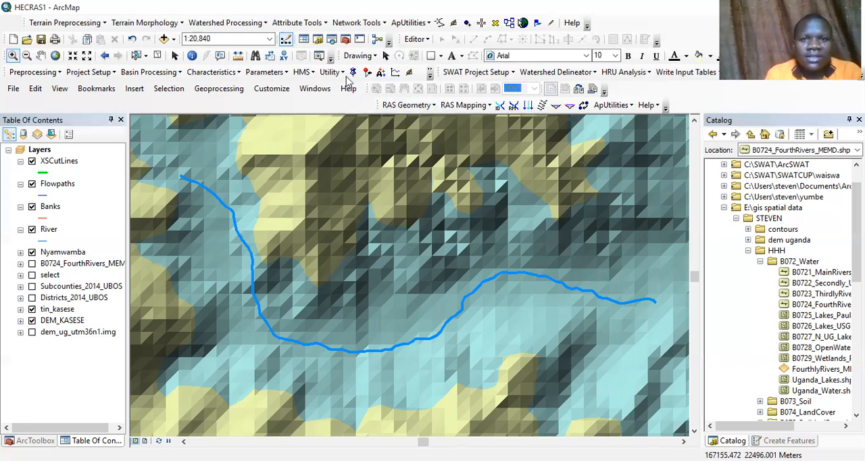
pyautogui.click(420, 40)
pyautogui.click(426, 56)
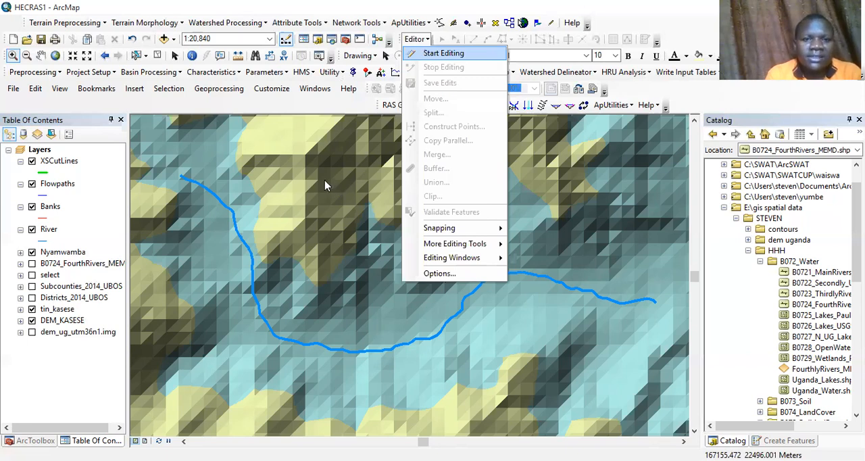
pyautogui.click(327, 182)
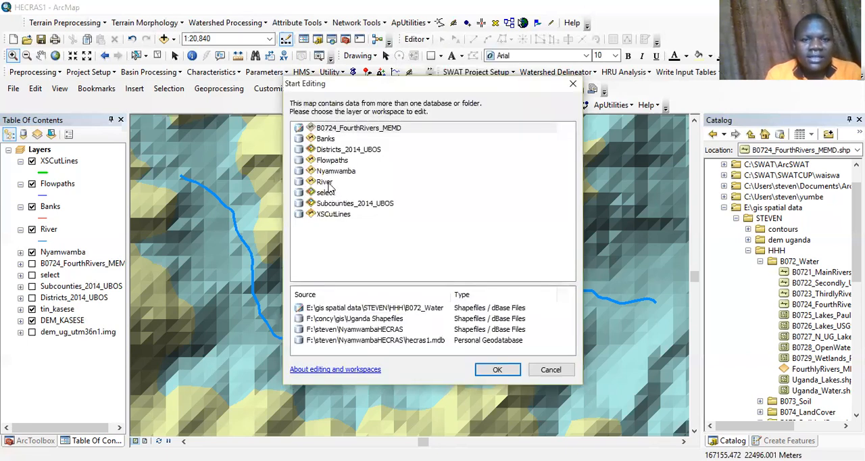
pyautogui.click(512, 372)
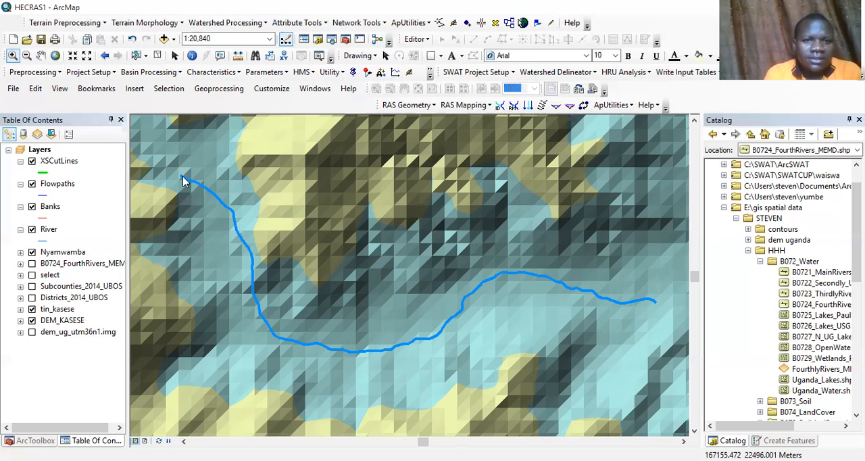
pyautogui.click(413, 106)
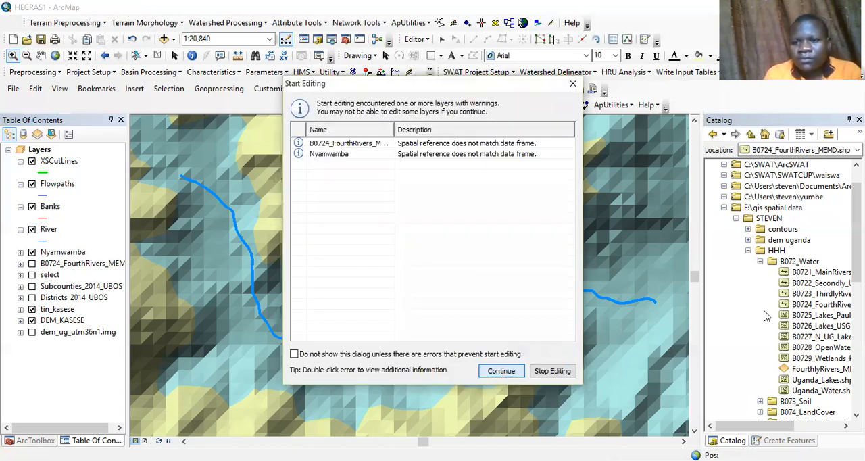
pyautogui.press('Return')
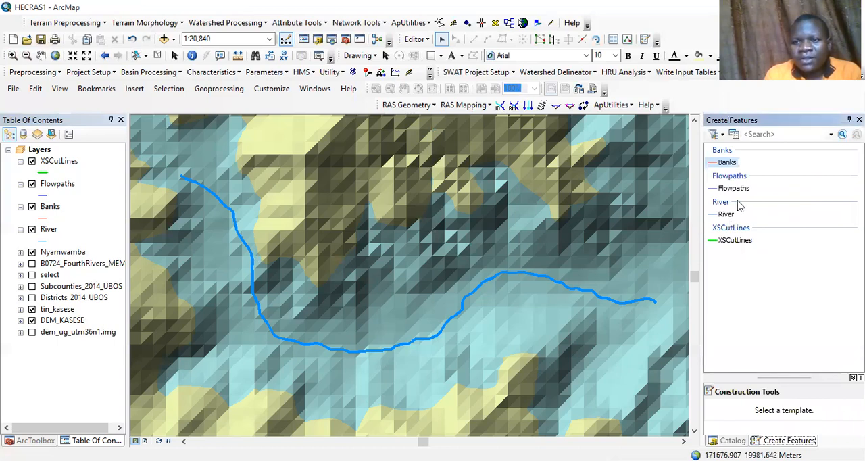
# Step: Trace the full Nyamwamba stream line from its northwest end to its east end as a new River feature
pyautogui.click(735, 211)
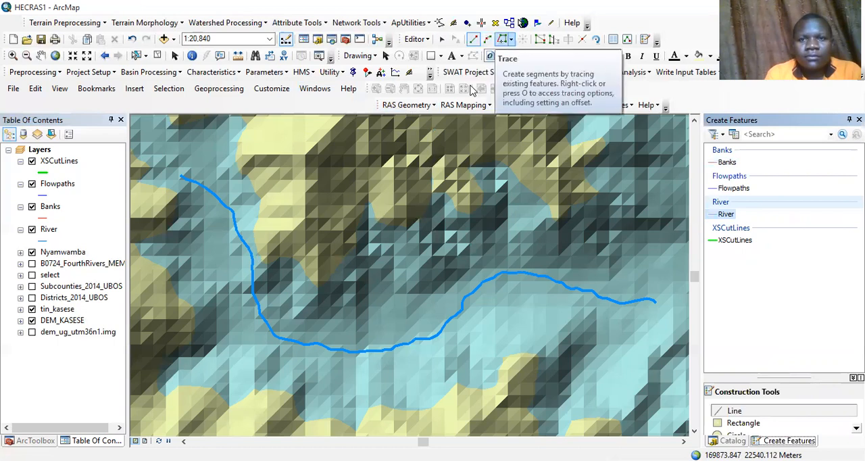
pyautogui.click(502, 39)
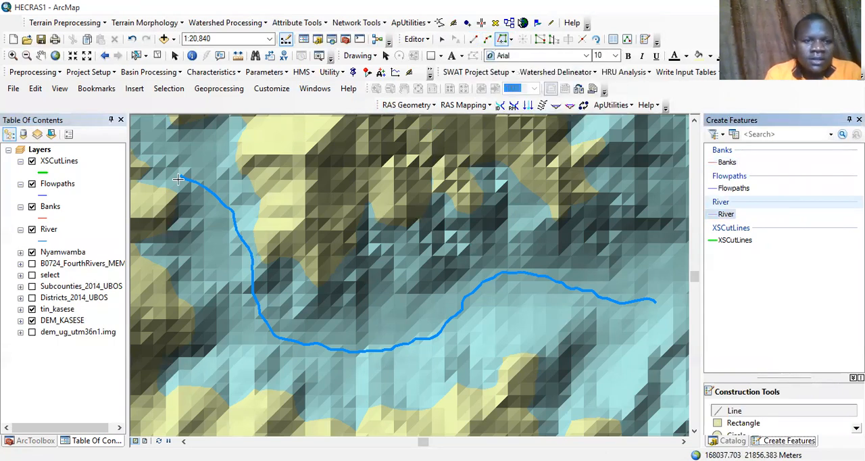
pyautogui.click(181, 177)
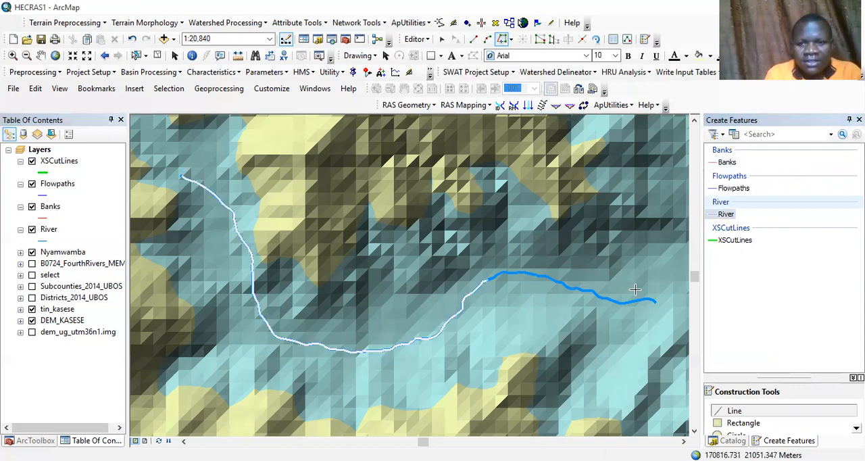
pyautogui.click(657, 302)
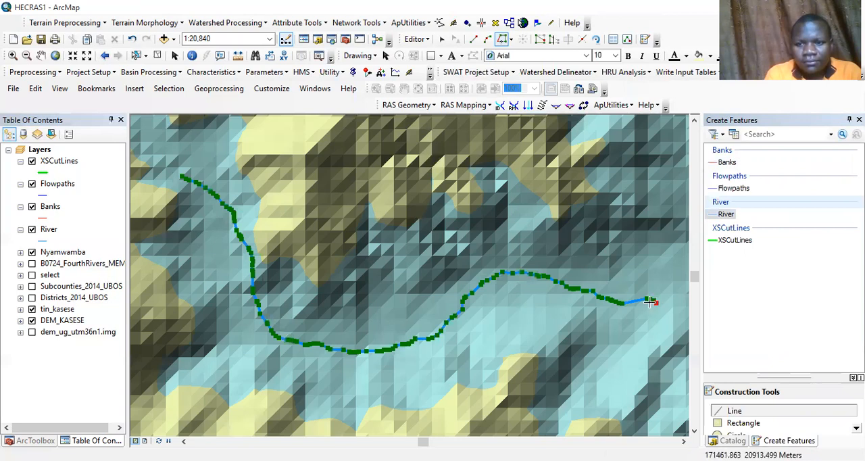
pyautogui.press('F2')
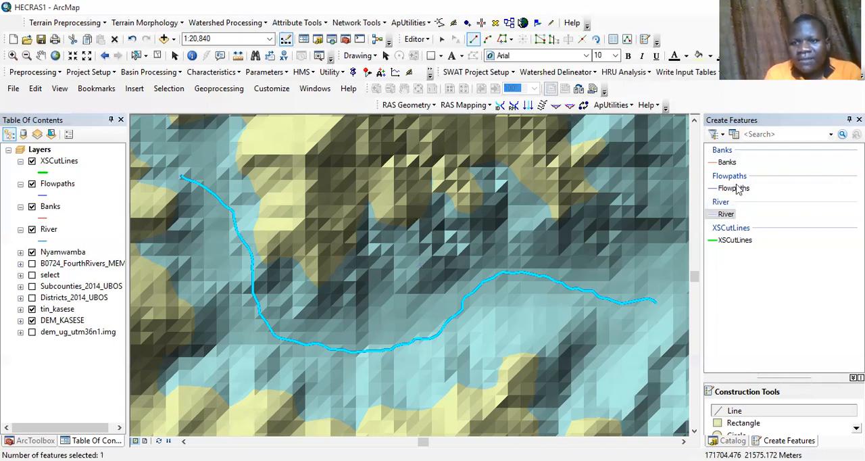
# Step: Digitize a Banks line about 5.4 km long just off the river's north and east side, from its northwest end to its east end
pyautogui.click(733, 148)
pyautogui.click(727, 162)
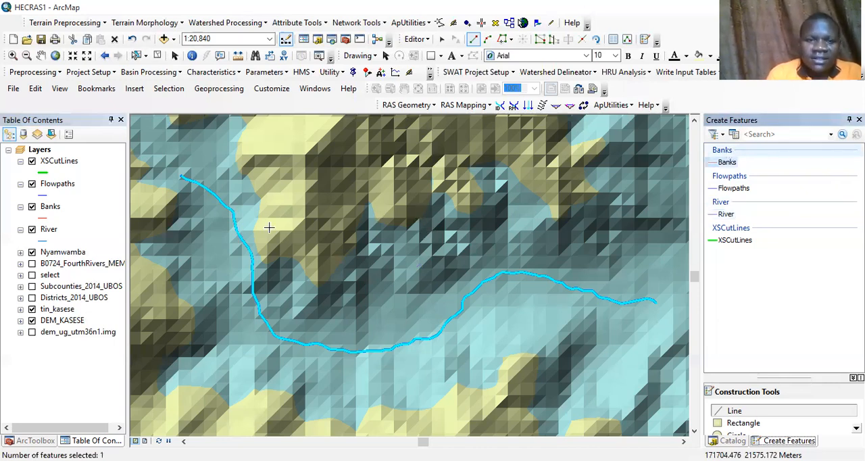
pyautogui.click(183, 175)
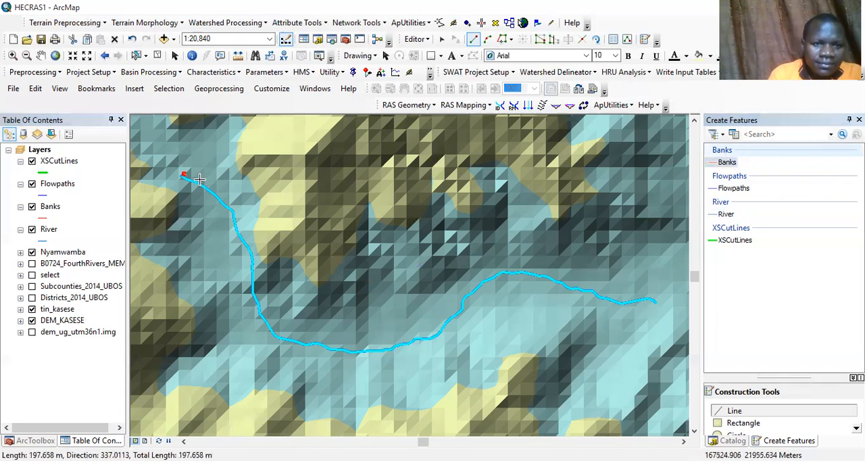
pyautogui.click(193, 177)
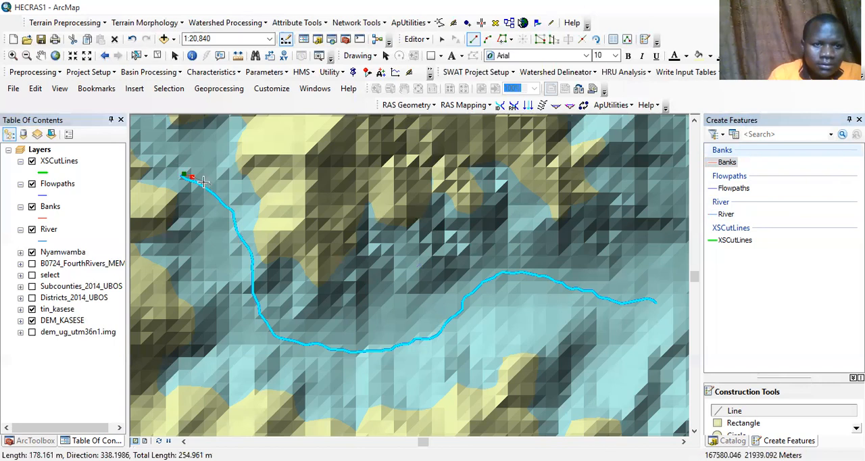
pyautogui.click(202, 181)
pyautogui.click(219, 195)
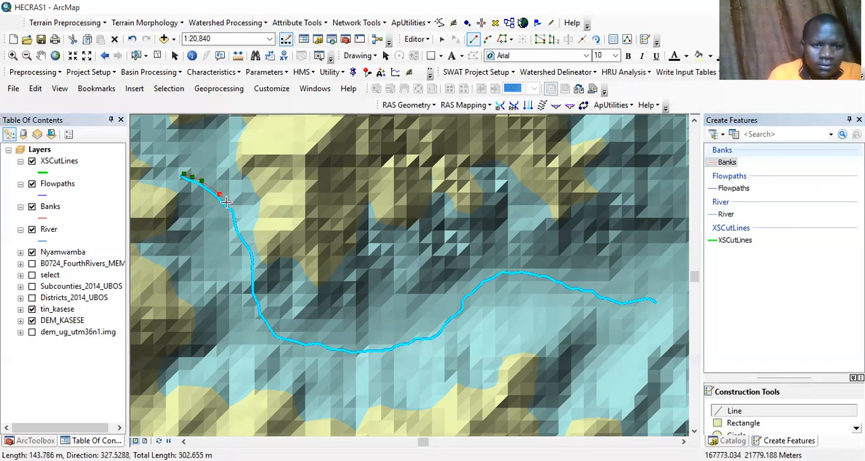
pyautogui.click(227, 202)
pyautogui.click(234, 208)
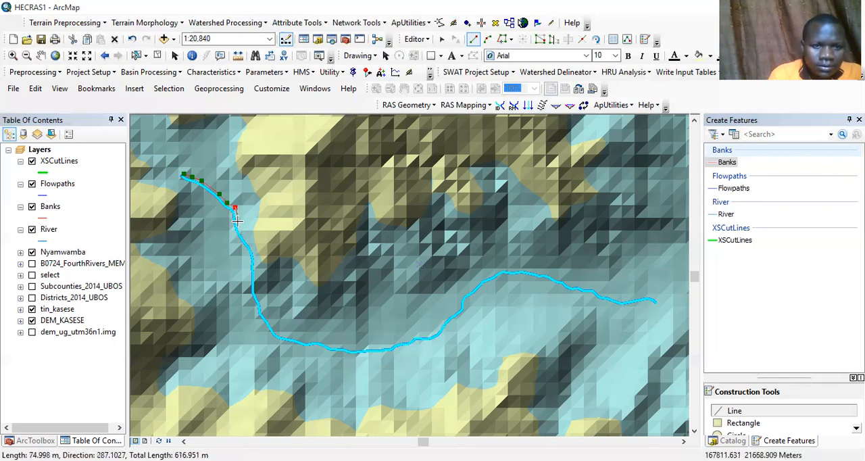
pyautogui.click(237, 213)
pyautogui.click(240, 229)
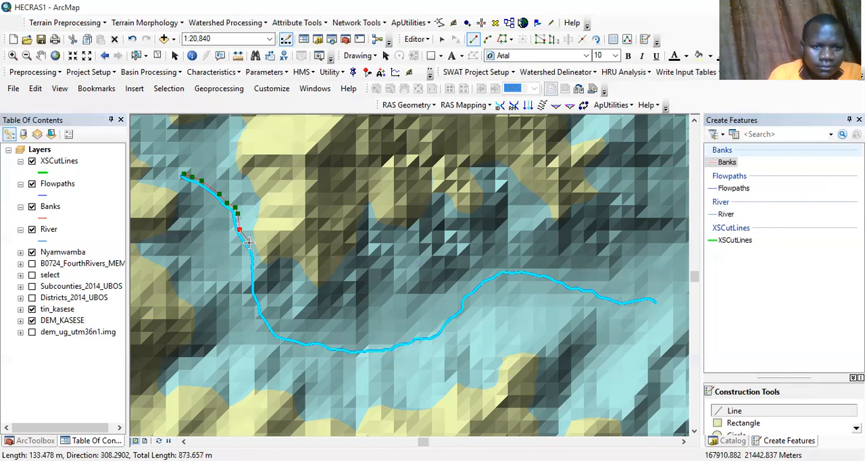
pyautogui.click(250, 244)
pyautogui.click(254, 252)
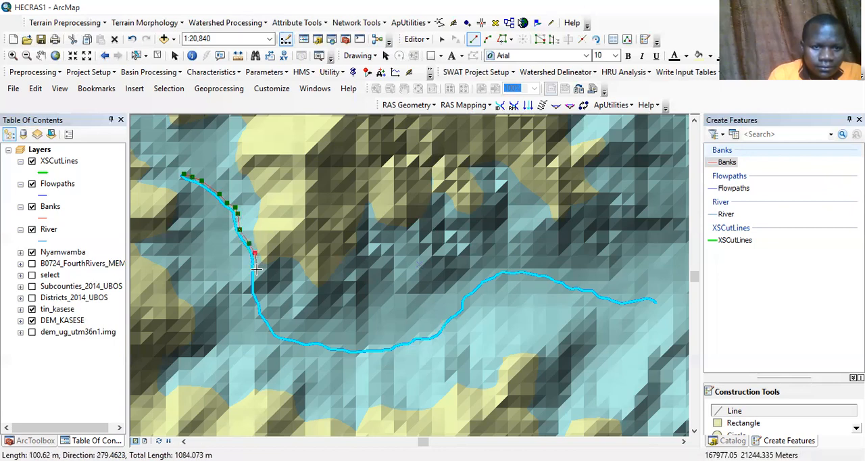
pyautogui.click(256, 269)
pyautogui.click(256, 289)
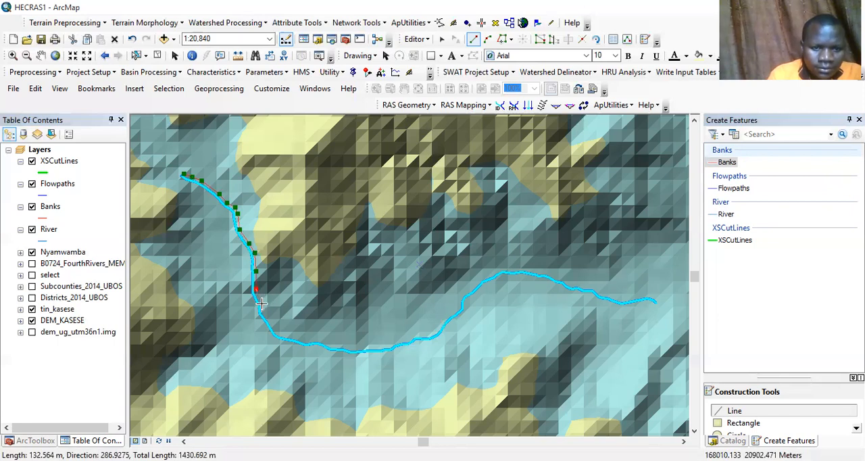
pyautogui.click(262, 311)
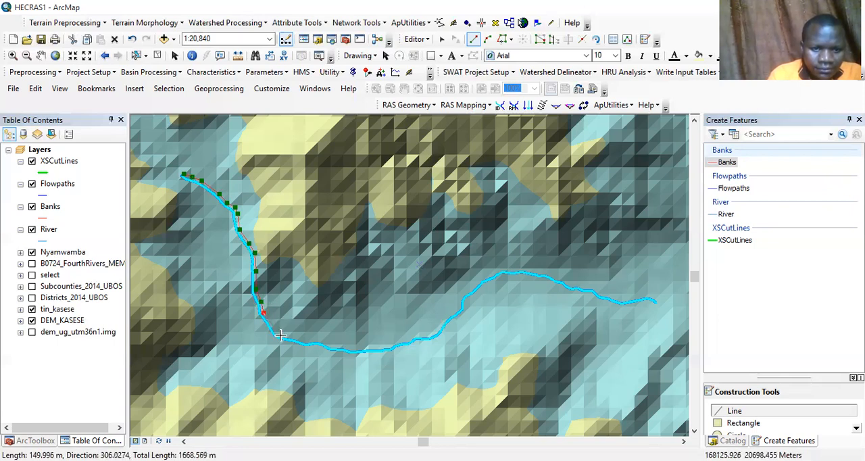
pyautogui.click(274, 327)
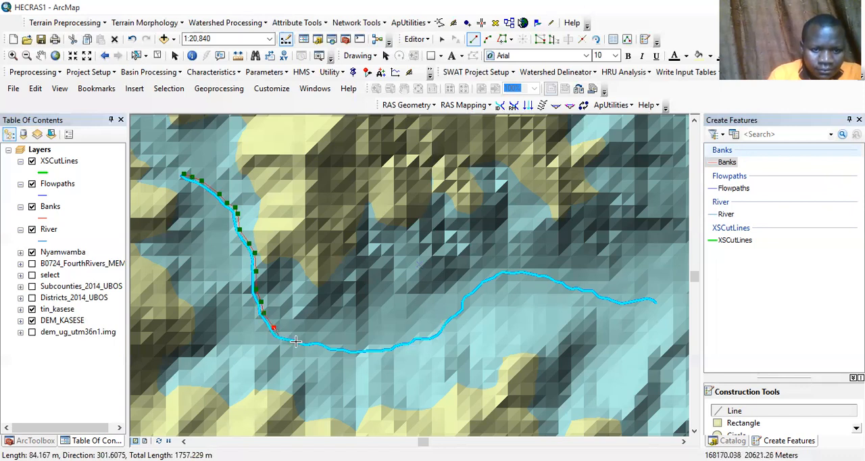
pyautogui.click(280, 335)
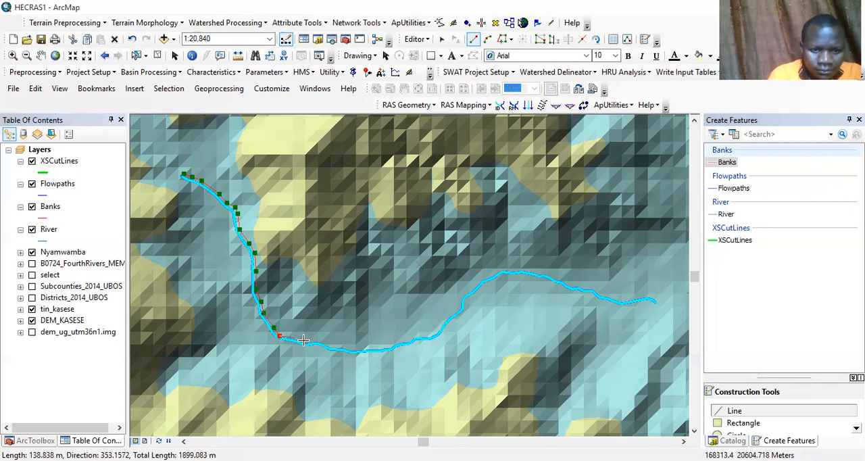
pyautogui.click(295, 337)
pyautogui.click(303, 340)
pyautogui.click(318, 341)
pyautogui.click(329, 345)
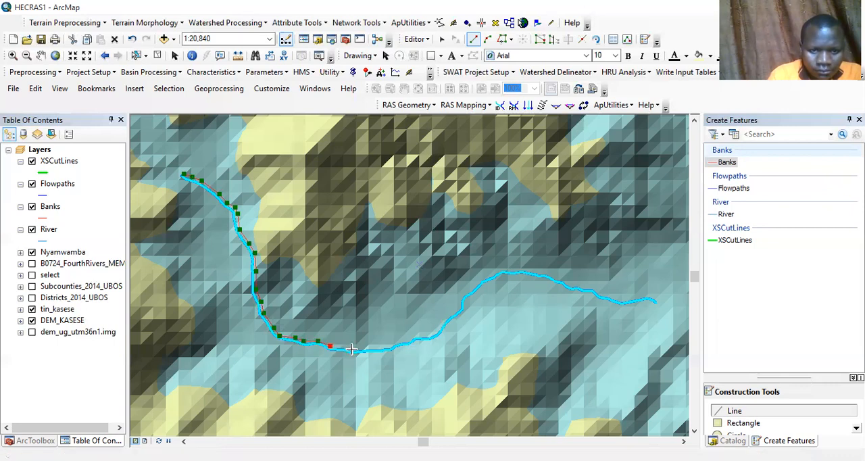
pyautogui.click(343, 346)
pyautogui.click(354, 350)
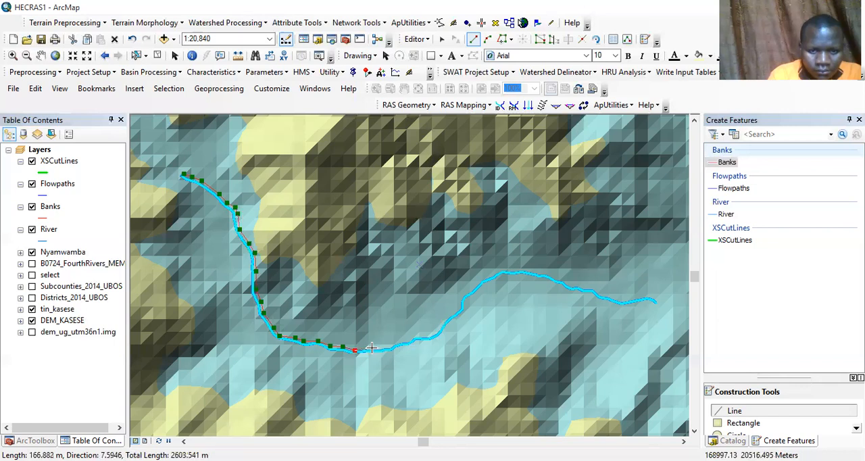
pyautogui.click(384, 346)
pyautogui.click(397, 342)
pyautogui.click(405, 339)
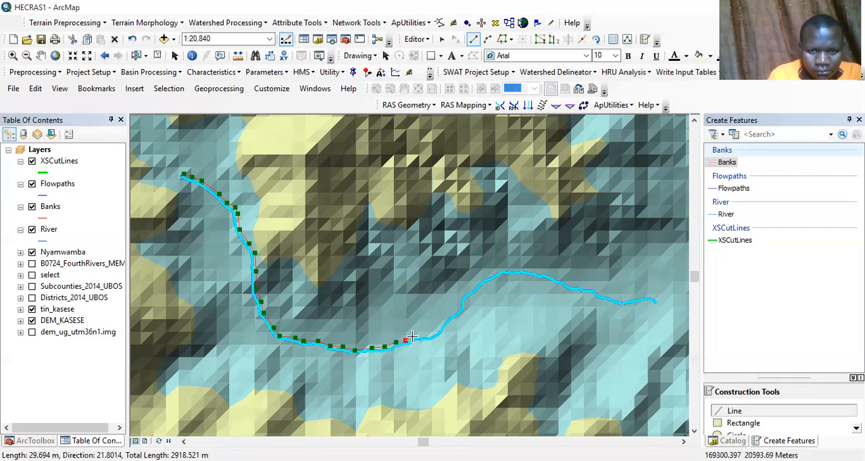
pyautogui.click(413, 336)
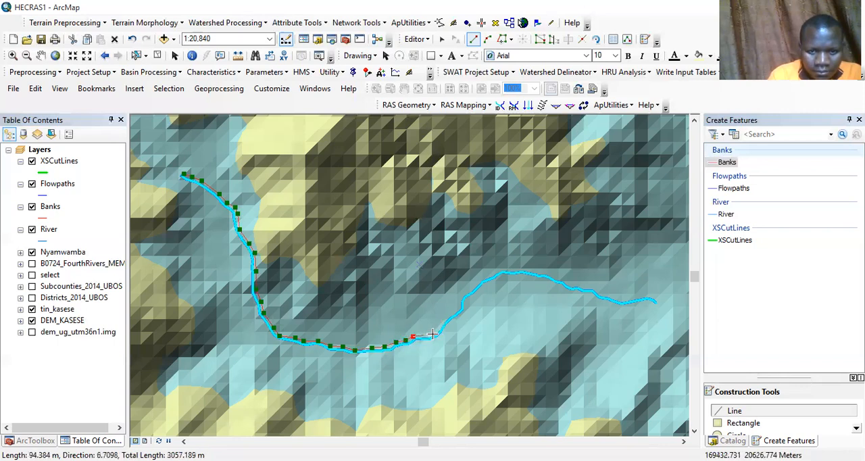
pyautogui.click(423, 336)
pyautogui.click(433, 334)
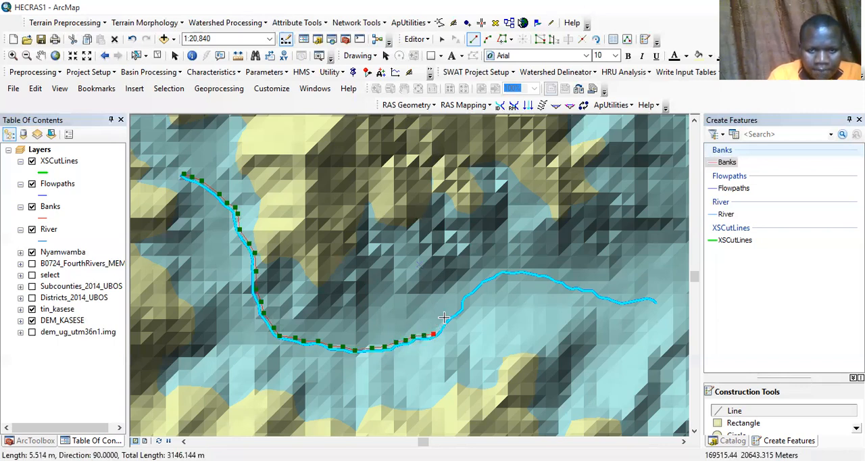
pyautogui.click(441, 325)
pyautogui.click(446, 316)
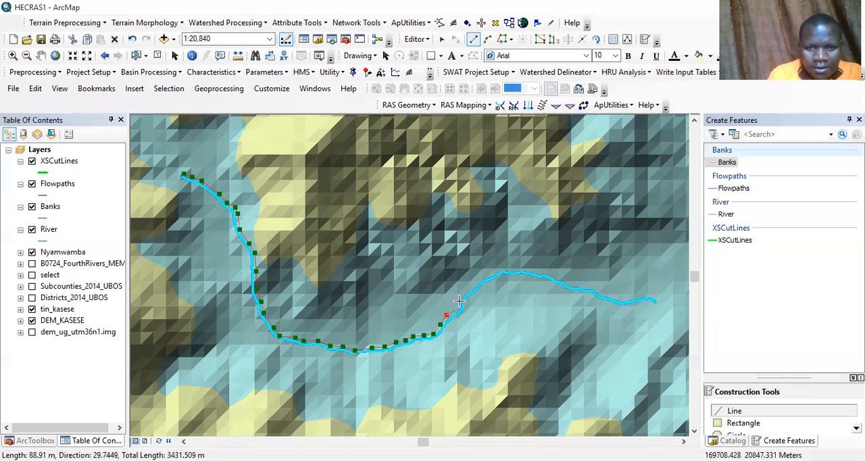
pyautogui.click(460, 298)
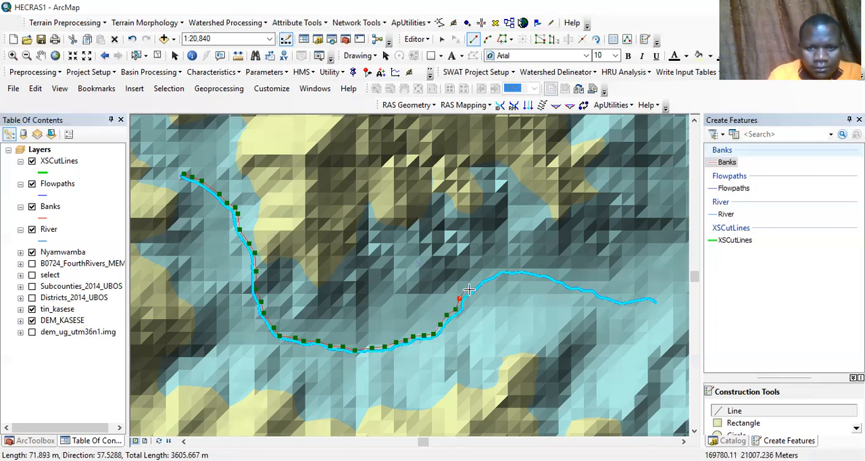
pyautogui.click(469, 290)
pyautogui.click(483, 279)
pyautogui.click(495, 272)
pyautogui.click(506, 269)
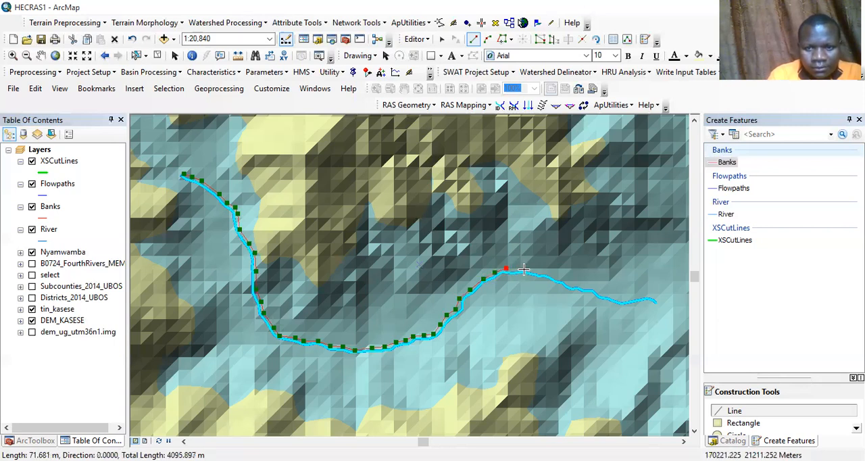
pyautogui.click(521, 270)
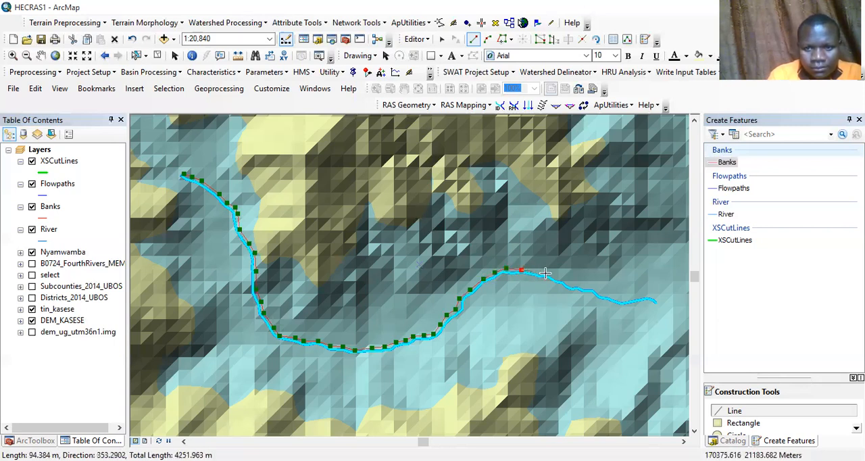
pyautogui.click(537, 272)
pyautogui.click(553, 275)
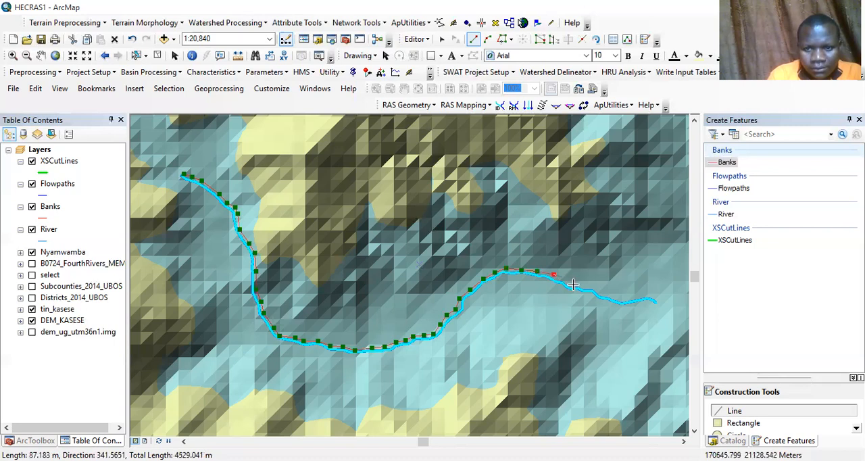
pyautogui.click(564, 279)
pyautogui.click(574, 285)
pyautogui.click(582, 284)
pyautogui.click(593, 289)
pyautogui.click(603, 296)
pyautogui.click(613, 296)
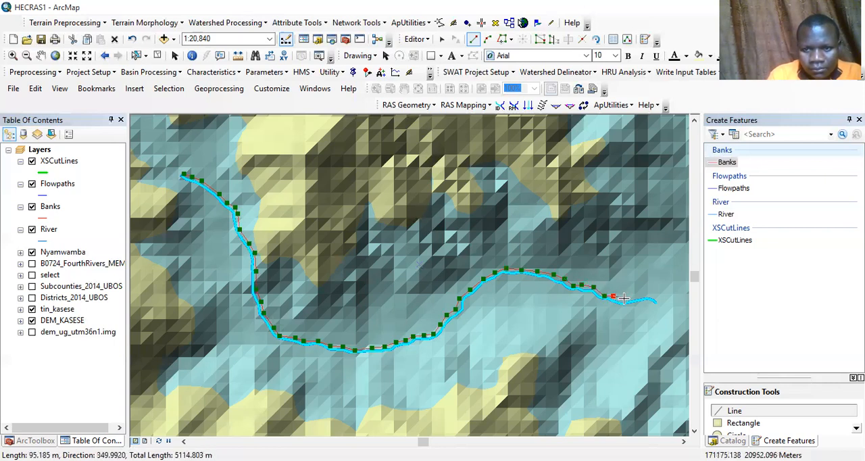
pyautogui.click(624, 300)
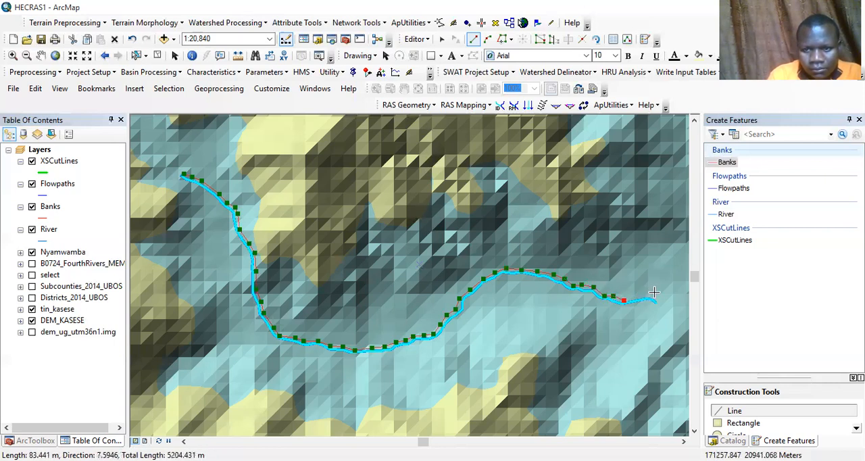
pyautogui.click(639, 298)
pyautogui.click(653, 295)
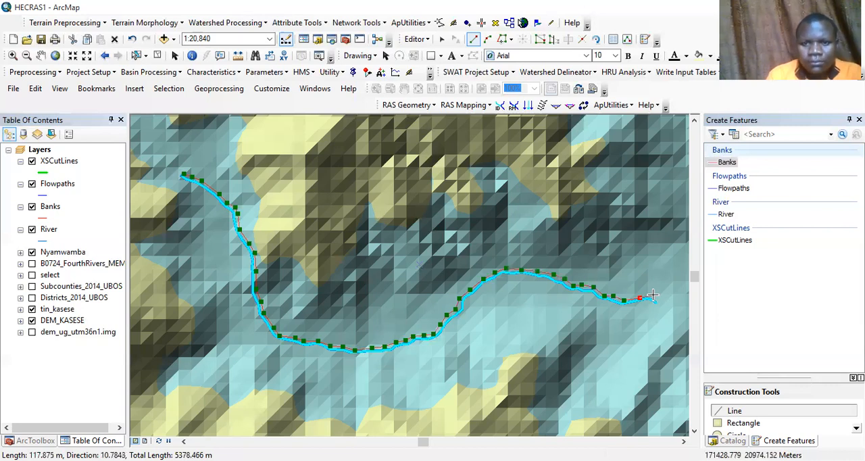
pyautogui.press('F2')
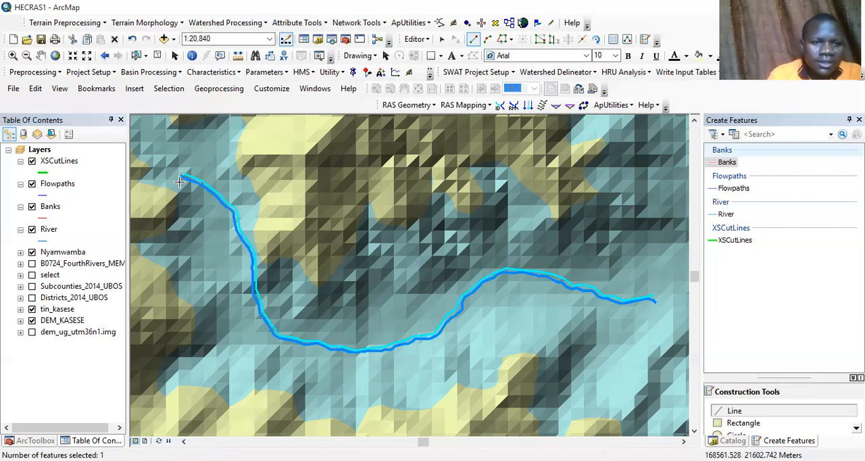
# Step: Digitize a second Banks line just off the river's south and west side, from its northwest end to its east end
pyautogui.click(180, 178)
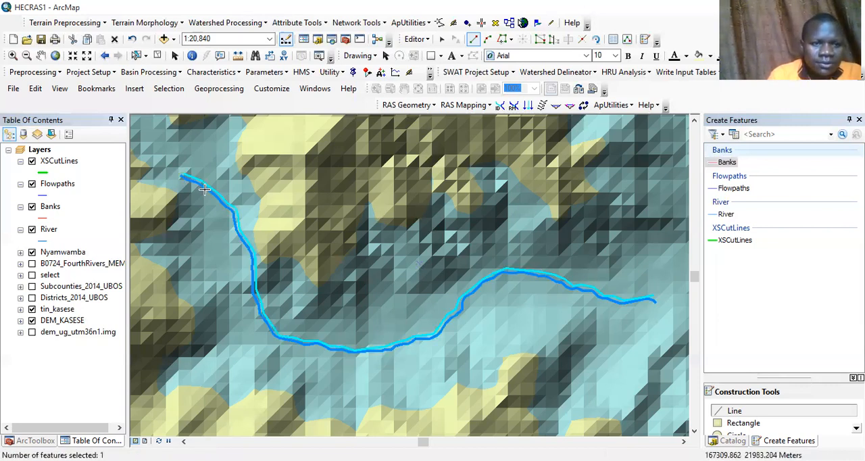
pyautogui.click(193, 183)
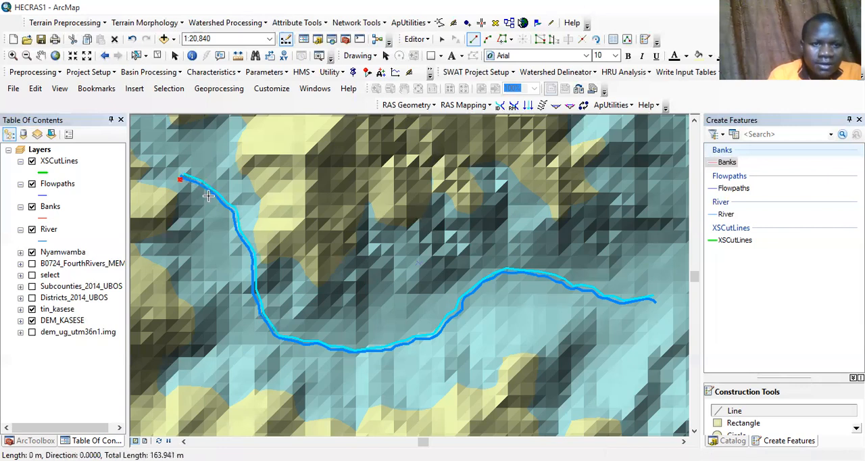
pyautogui.click(212, 196)
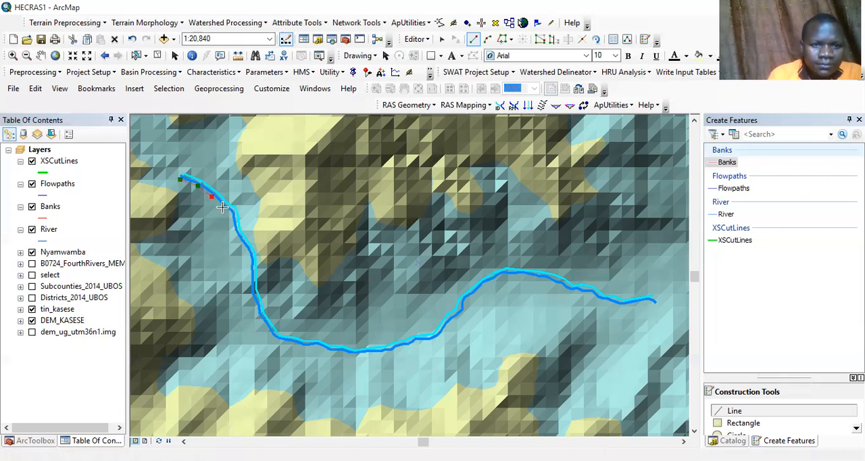
pyautogui.click(229, 213)
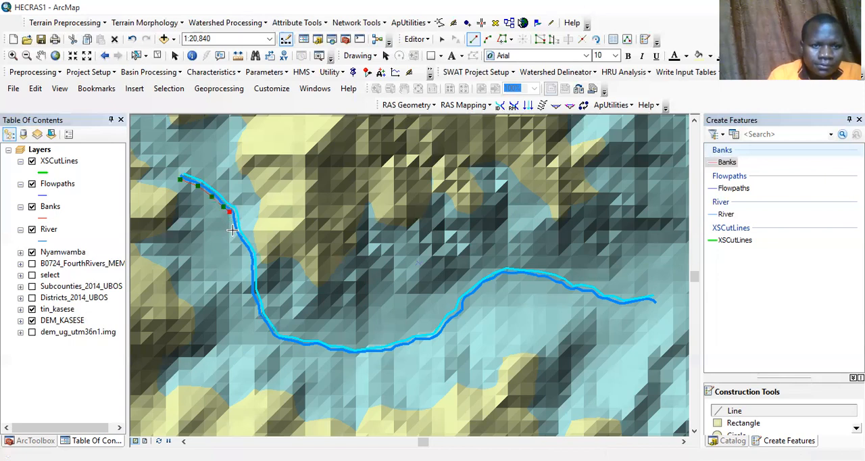
pyautogui.click(233, 232)
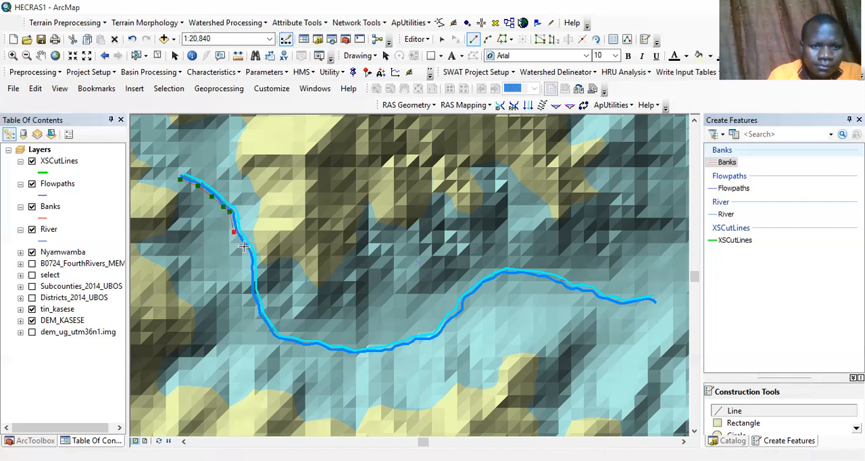
pyautogui.click(248, 259)
pyautogui.click(248, 281)
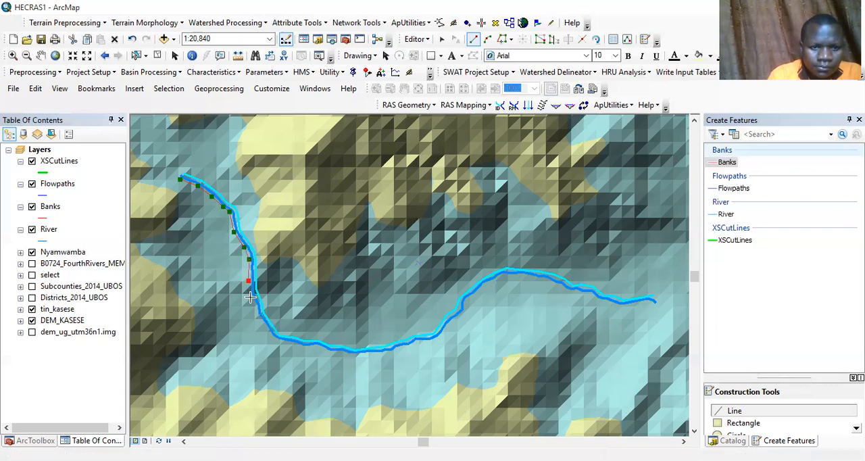
pyautogui.click(250, 298)
pyautogui.click(258, 318)
pyautogui.click(267, 331)
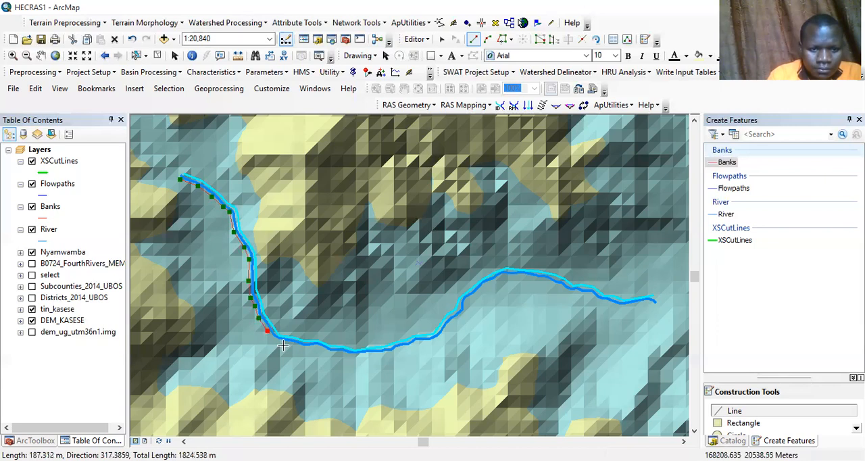
pyautogui.click(275, 338)
pyautogui.click(294, 346)
pyautogui.click(307, 348)
pyautogui.click(318, 348)
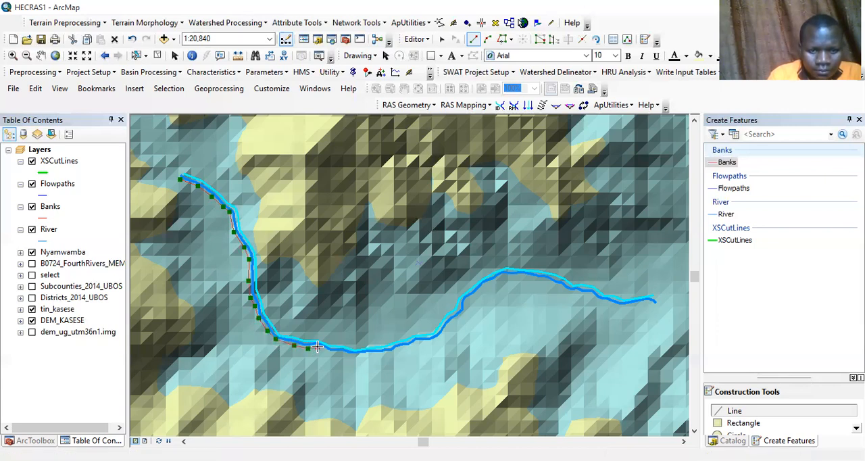
pyautogui.click(329, 352)
pyautogui.click(340, 352)
pyautogui.click(351, 354)
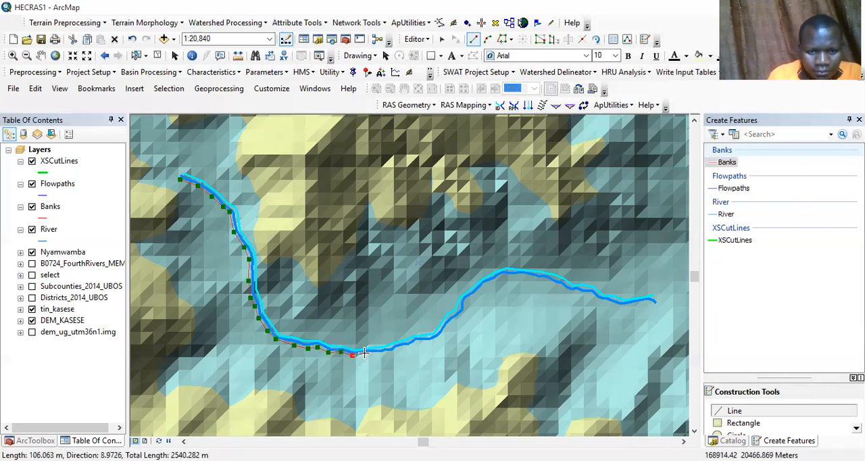
pyautogui.click(364, 353)
pyautogui.click(383, 353)
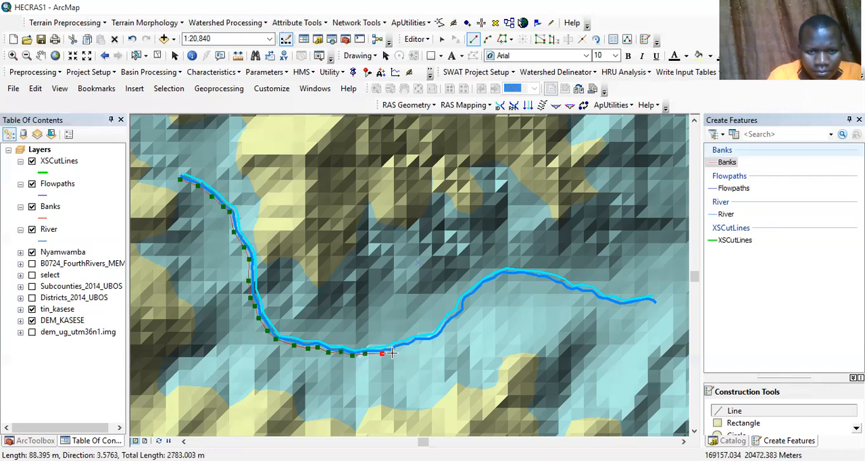
pyautogui.click(392, 350)
pyautogui.click(404, 348)
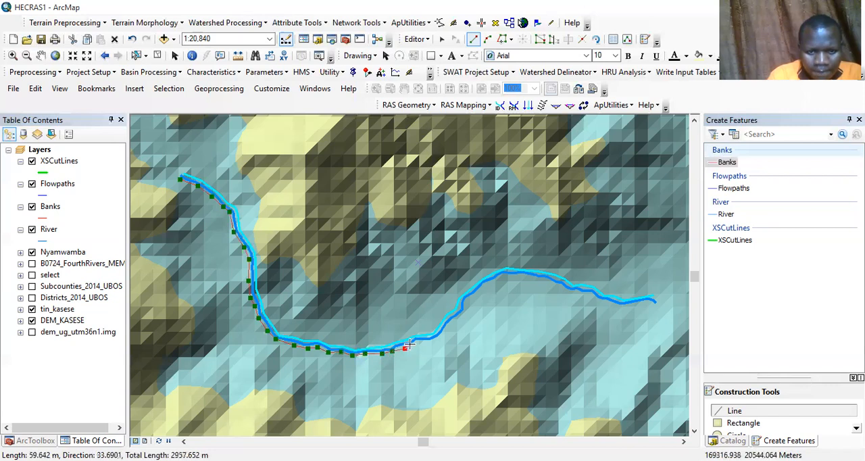
pyautogui.click(414, 344)
pyautogui.click(419, 342)
pyautogui.click(446, 333)
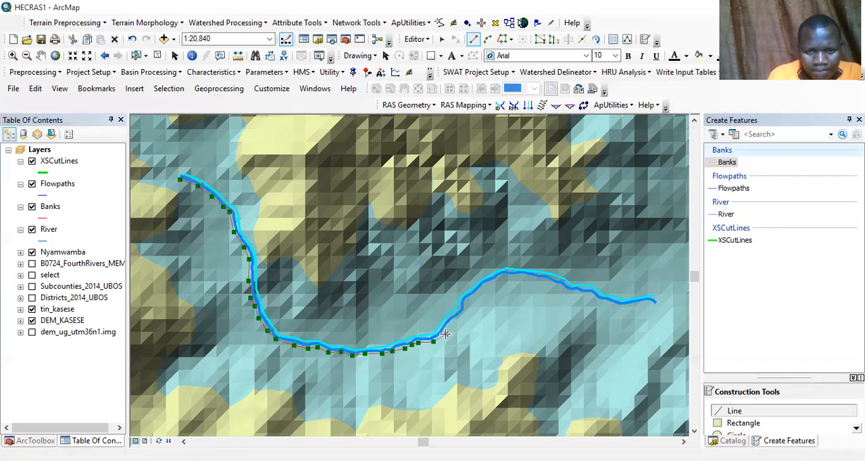
pyautogui.click(450, 325)
pyautogui.click(463, 313)
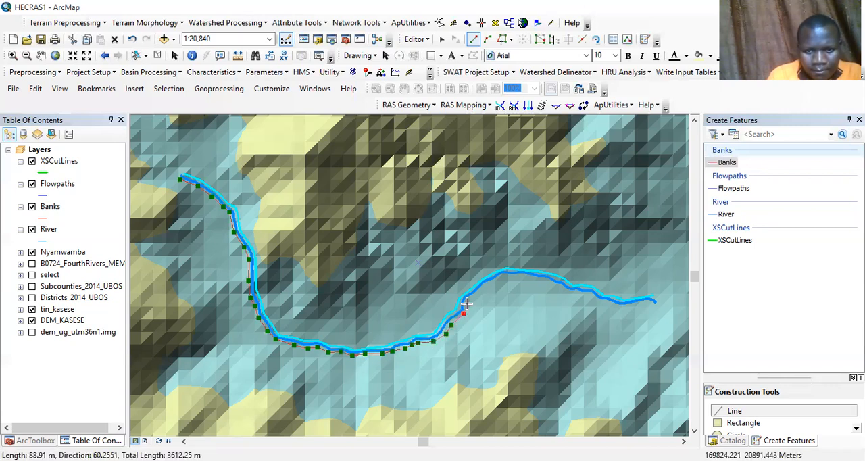
pyautogui.click(466, 301)
pyautogui.click(473, 297)
pyautogui.click(481, 289)
pyautogui.click(490, 281)
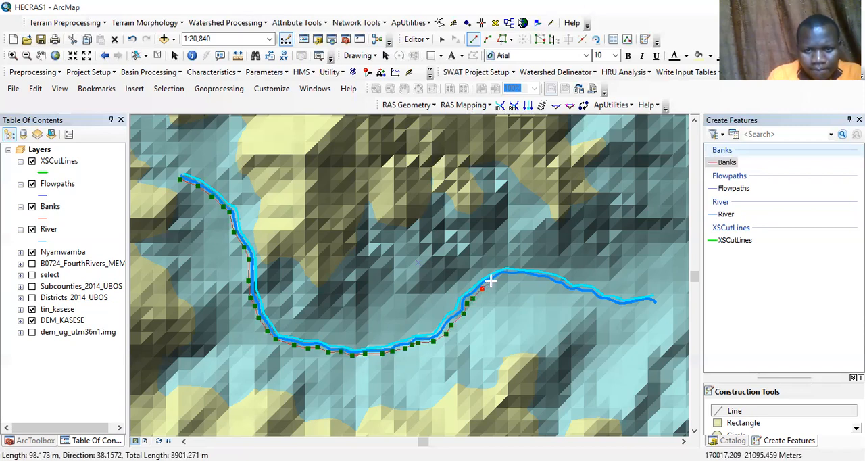
pyautogui.click(500, 278)
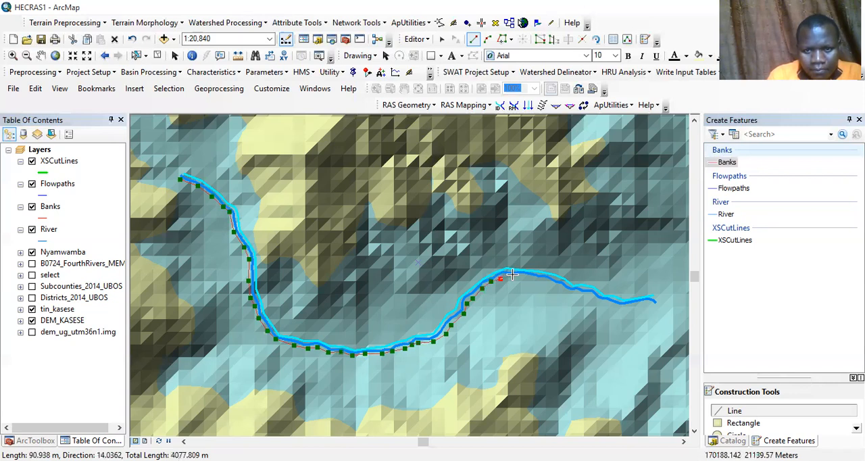
pyautogui.click(512, 274)
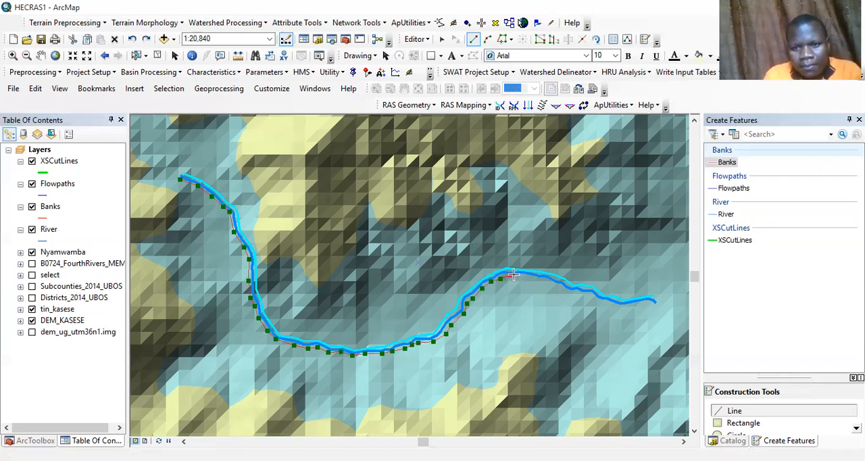
pyautogui.click(522, 276)
pyautogui.click(541, 280)
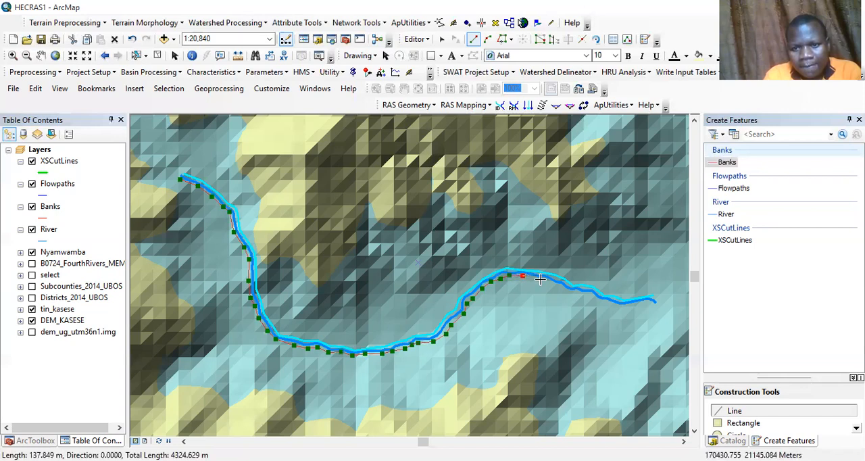
pyautogui.click(552, 283)
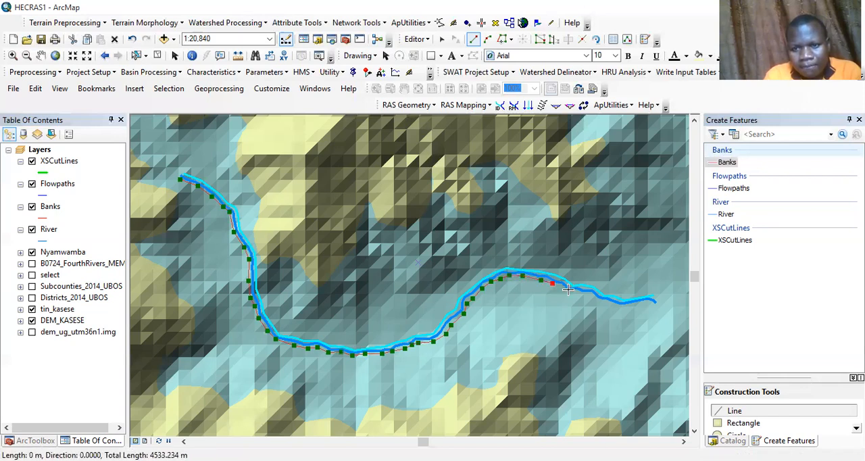
pyautogui.click(577, 291)
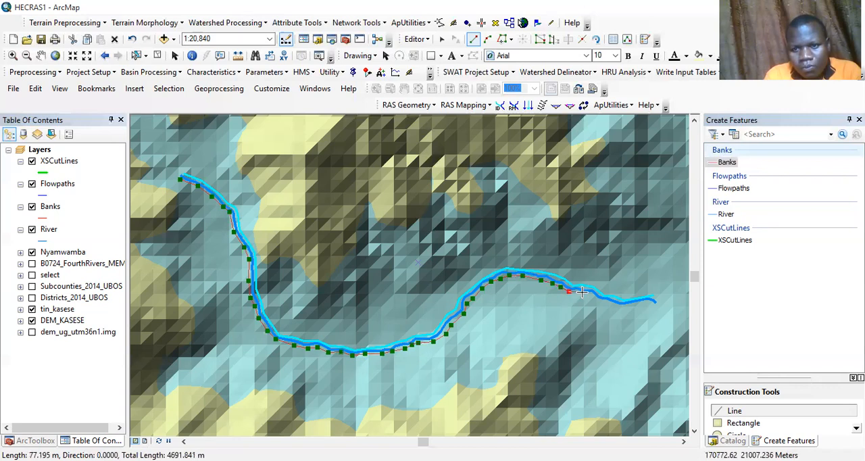
pyautogui.click(582, 293)
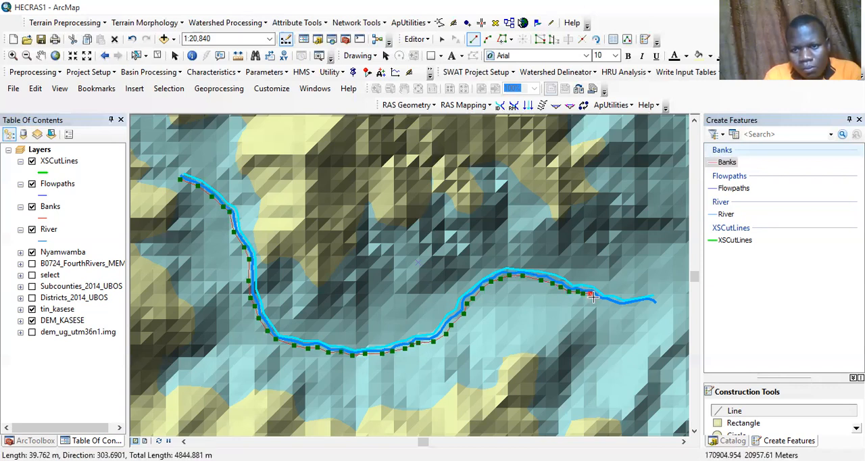
pyautogui.click(605, 302)
pyautogui.click(615, 306)
pyautogui.click(638, 306)
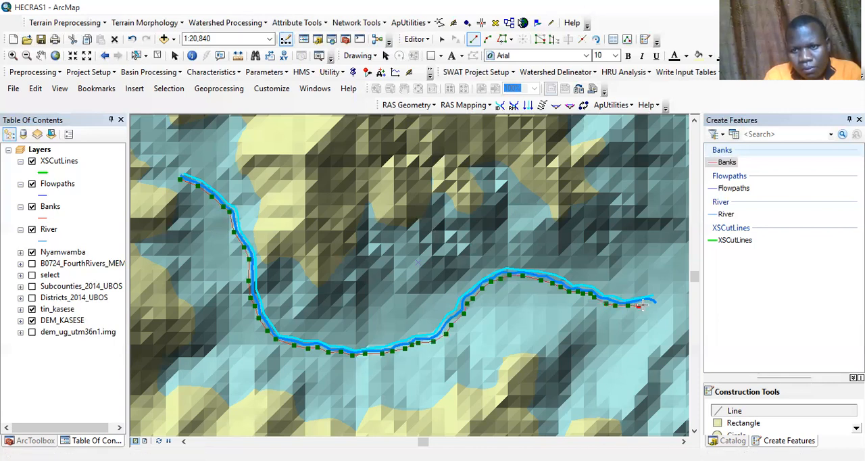
pyautogui.doubleClick(648, 303)
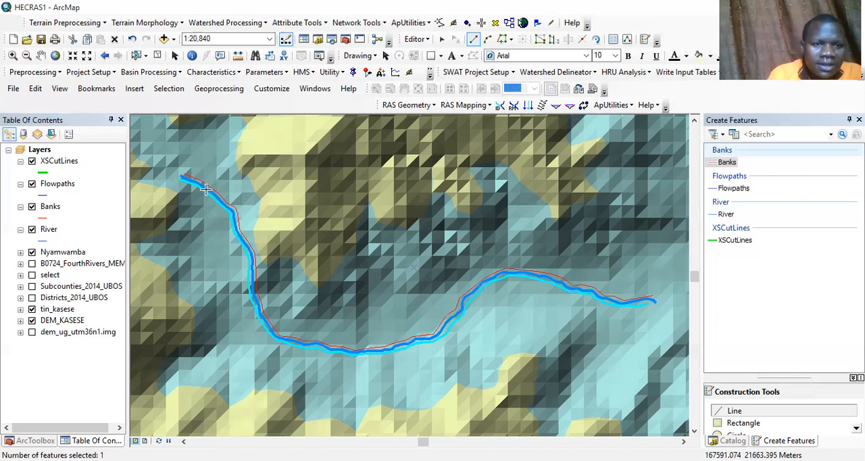
# Step: Digitize a Flowpaths line about 5.2 km long just outside the river's north and east bank line, from its northwest end to its east end
pyautogui.click(734, 188)
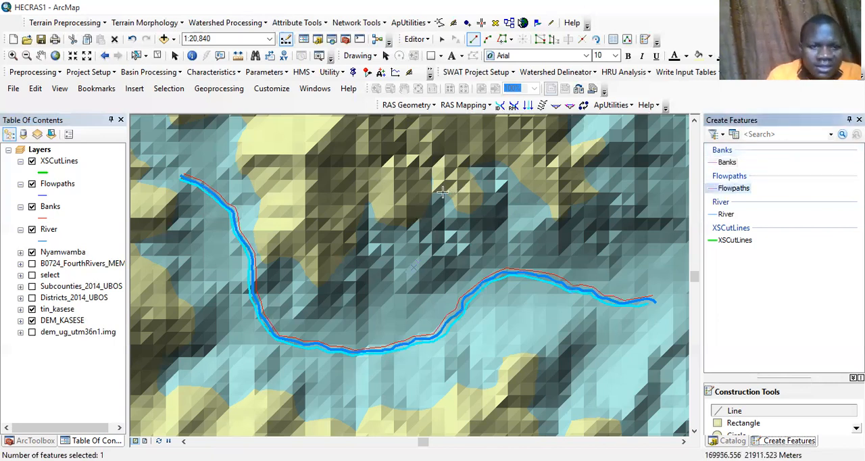
pyautogui.click(190, 172)
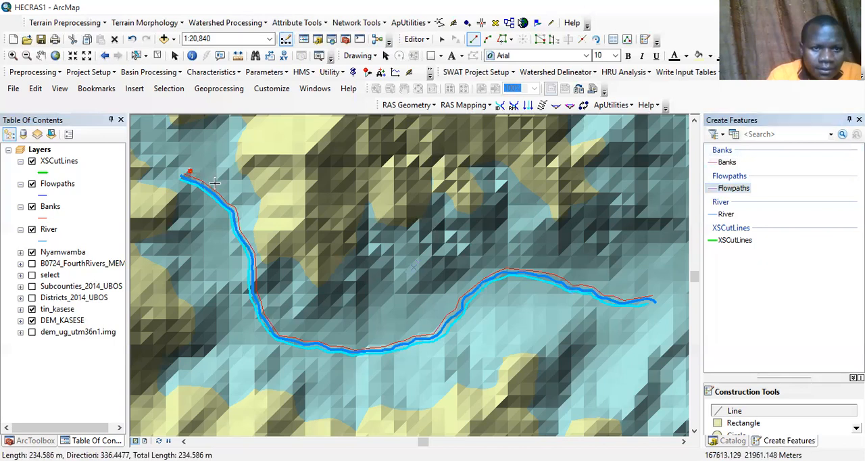
pyautogui.click(215, 184)
pyautogui.click(230, 197)
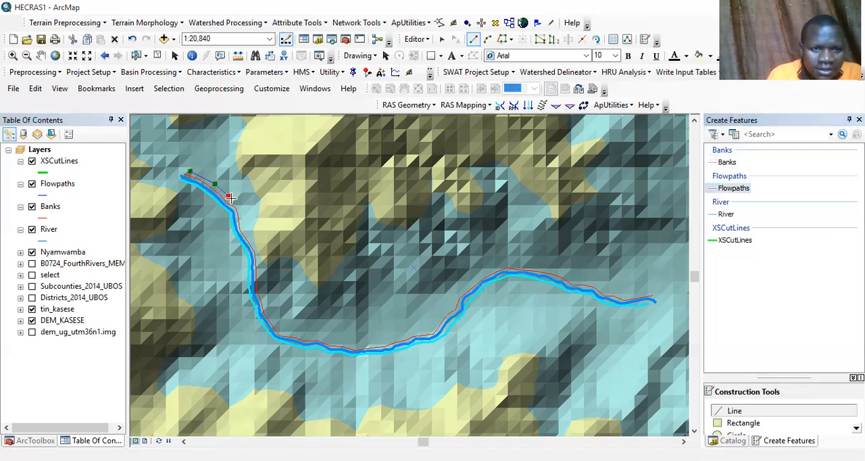
pyautogui.click(233, 201)
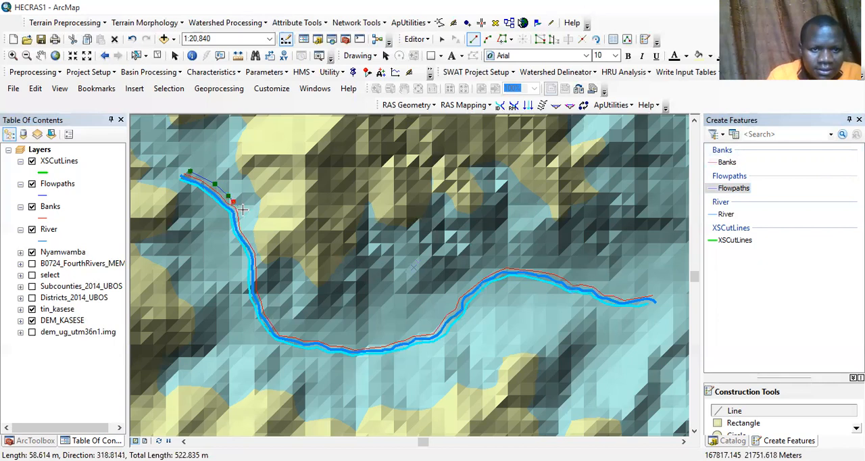
pyautogui.click(239, 207)
pyautogui.click(242, 226)
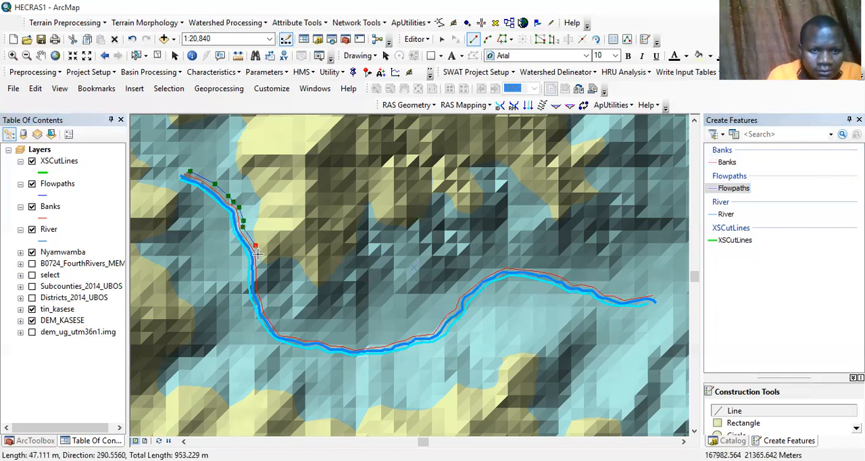
pyautogui.click(257, 254)
pyautogui.click(260, 287)
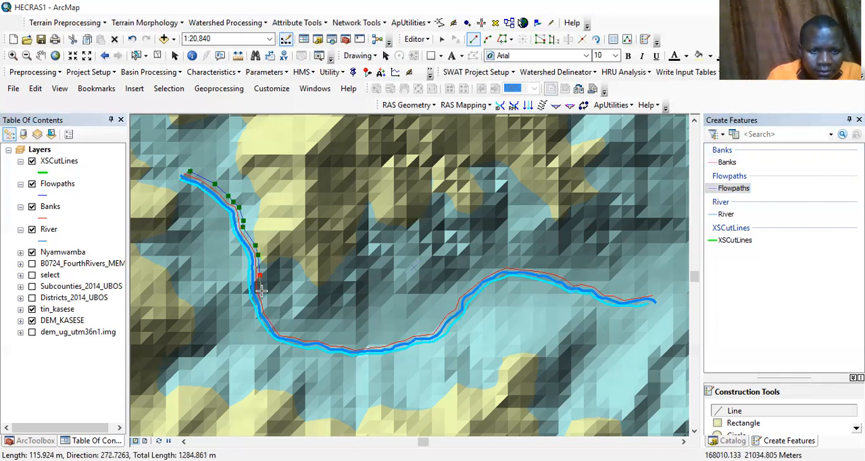
pyautogui.click(266, 305)
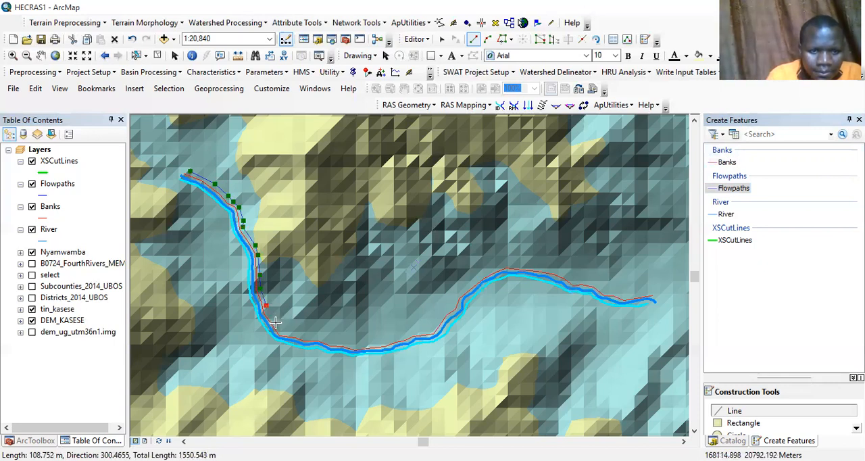
pyautogui.click(275, 324)
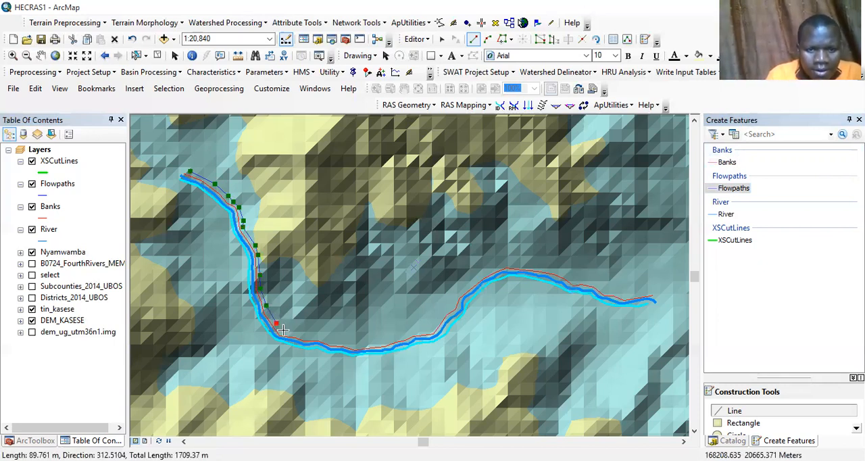
pyautogui.click(283, 331)
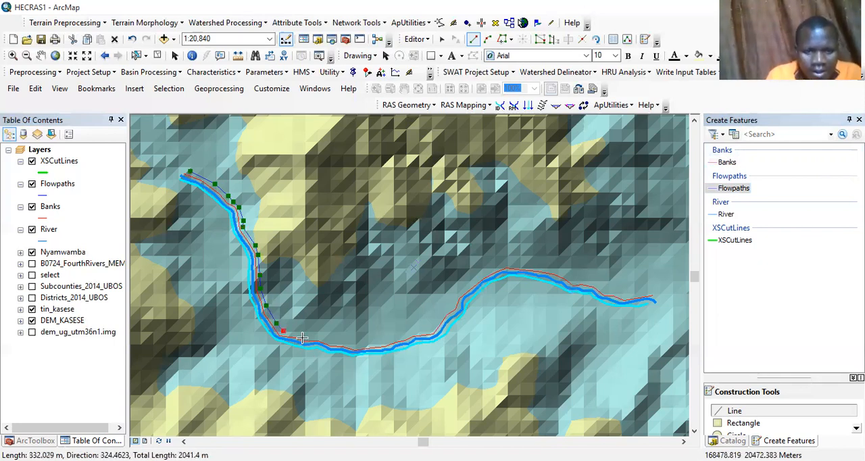
pyautogui.click(298, 335)
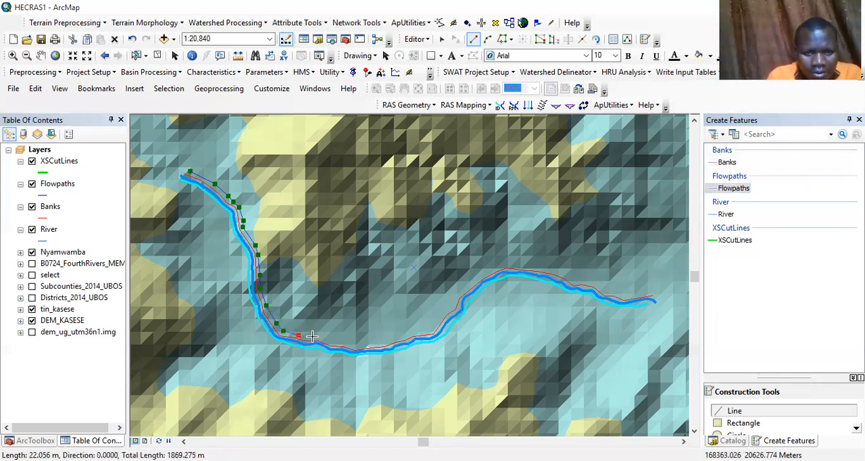
pyautogui.click(309, 336)
pyautogui.click(321, 337)
pyautogui.click(331, 339)
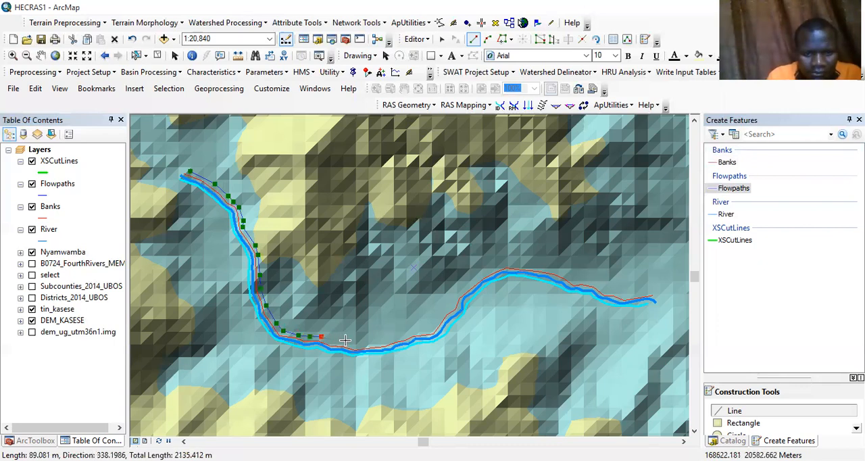
pyautogui.click(344, 342)
pyautogui.click(355, 343)
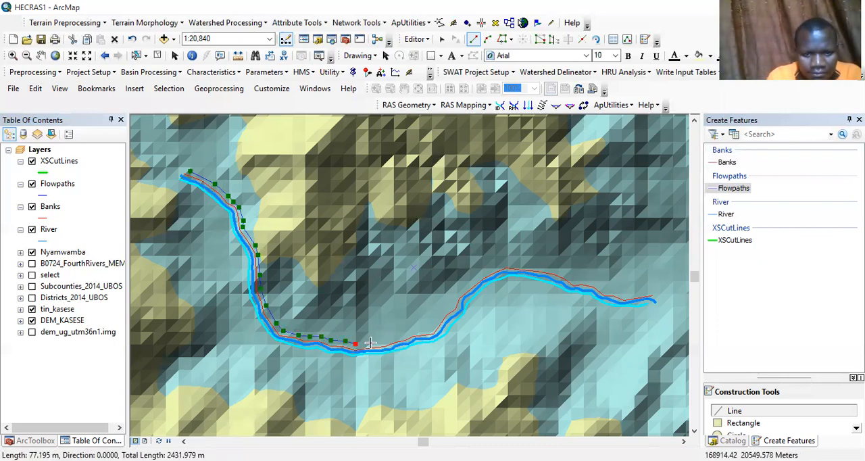
pyautogui.click(372, 344)
pyautogui.click(392, 340)
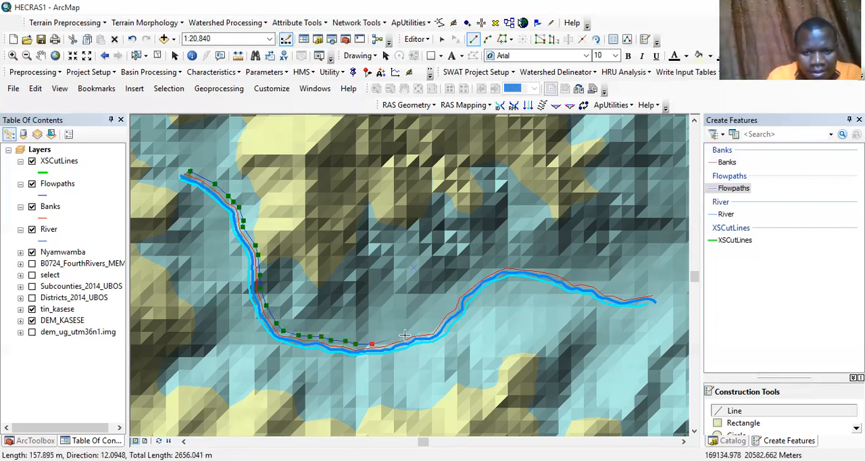
pyautogui.click(409, 334)
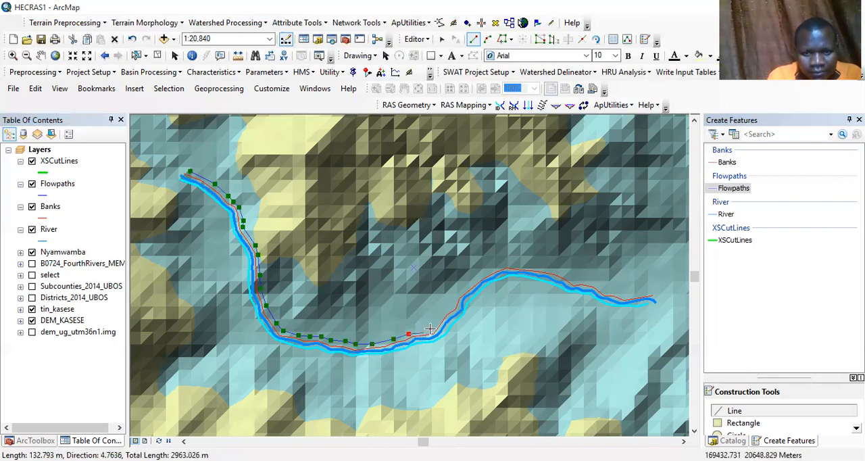
pyautogui.click(430, 330)
pyautogui.click(442, 313)
pyautogui.click(453, 307)
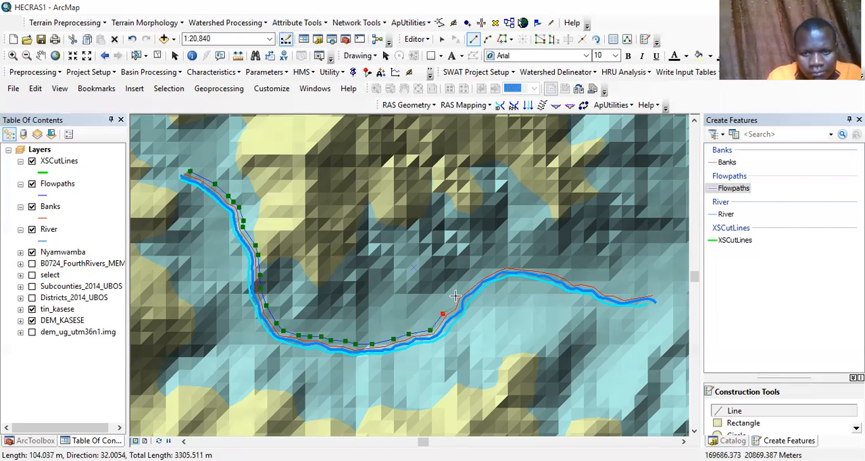
pyautogui.click(459, 293)
pyautogui.click(476, 278)
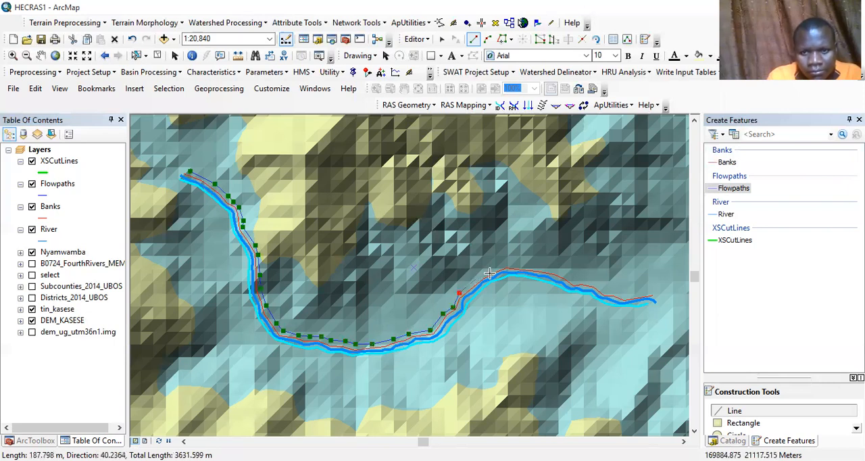
pyautogui.click(493, 269)
pyautogui.click(511, 265)
pyautogui.click(528, 266)
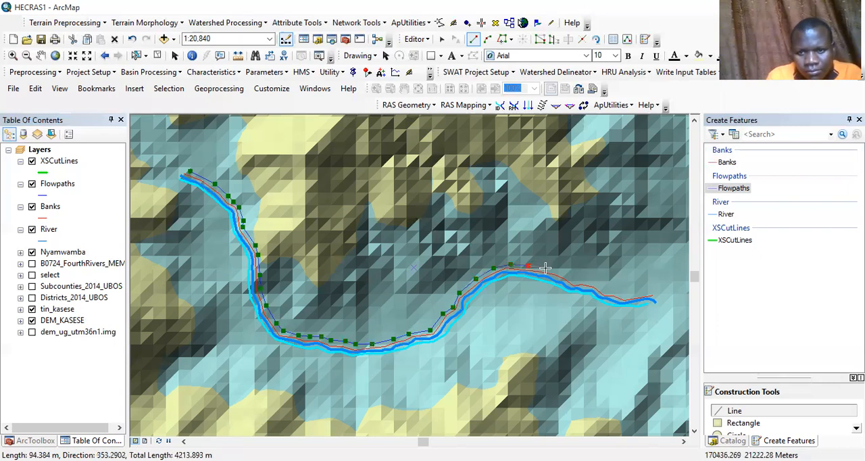
pyautogui.click(545, 268)
pyautogui.click(562, 270)
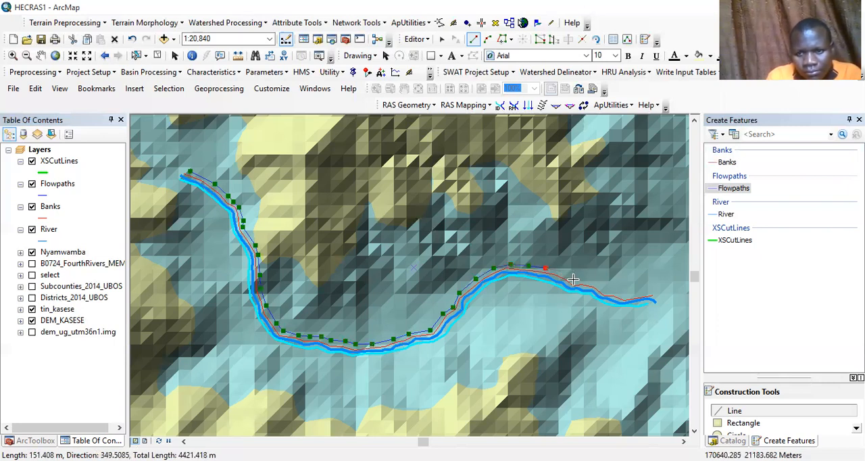
pyautogui.click(575, 279)
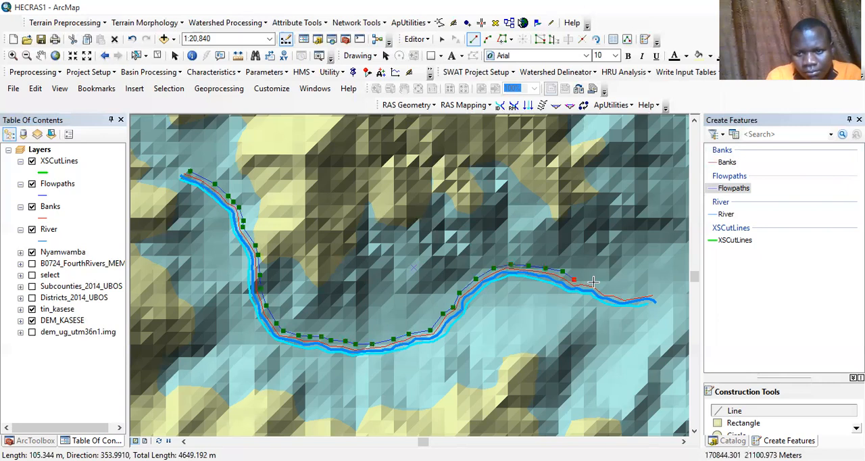
pyautogui.click(586, 280)
pyautogui.click(599, 284)
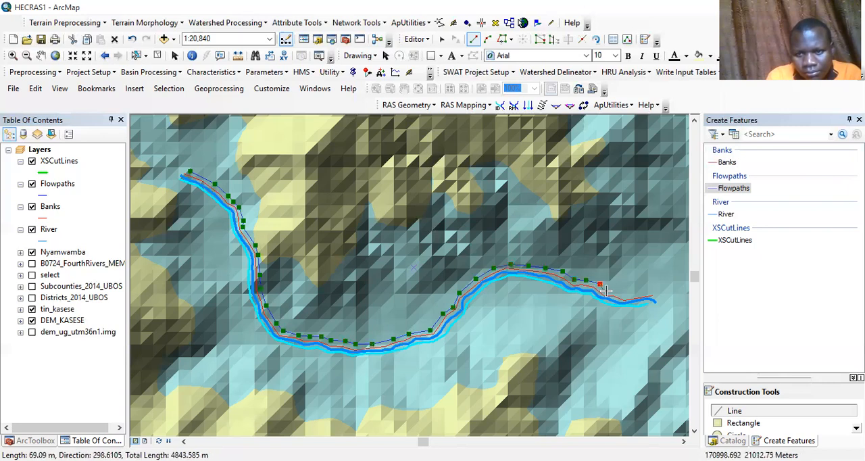
pyautogui.click(606, 290)
pyautogui.click(617, 292)
pyautogui.click(623, 297)
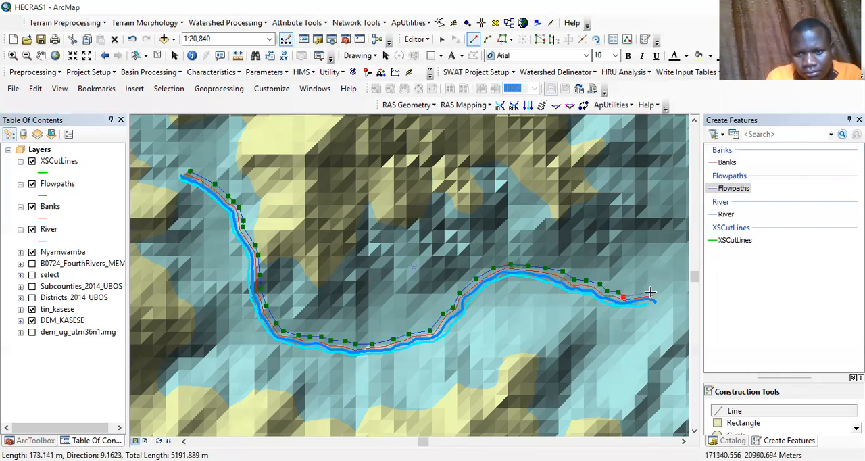
pyautogui.doubleClick(653, 302)
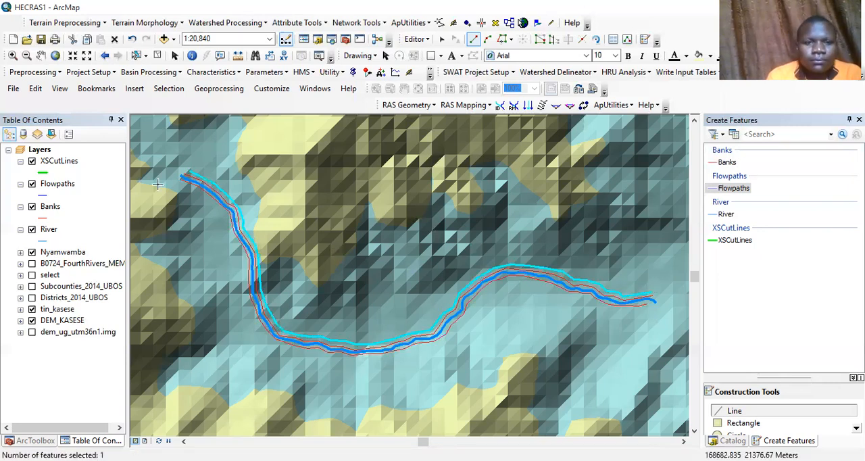
# Step: Digitize a second Flowpaths line about 5.2 km long just outside the river's south and west bank line, from its northwest end to its east end
pyautogui.click(192, 186)
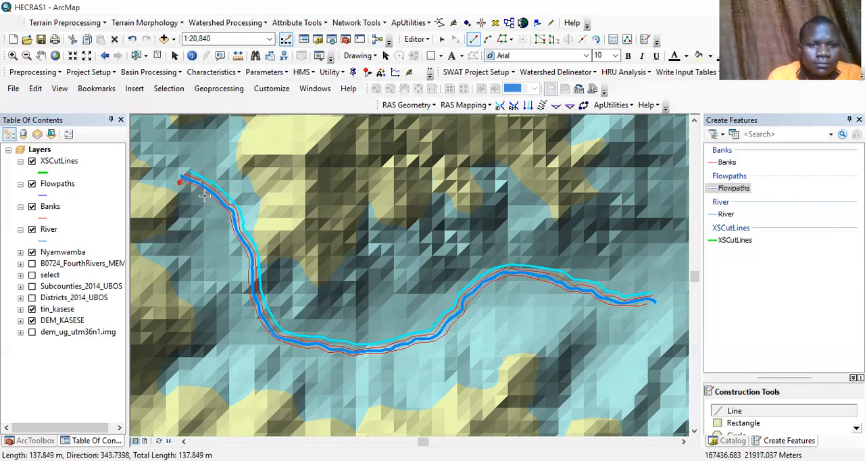
pyautogui.click(204, 196)
pyautogui.click(214, 204)
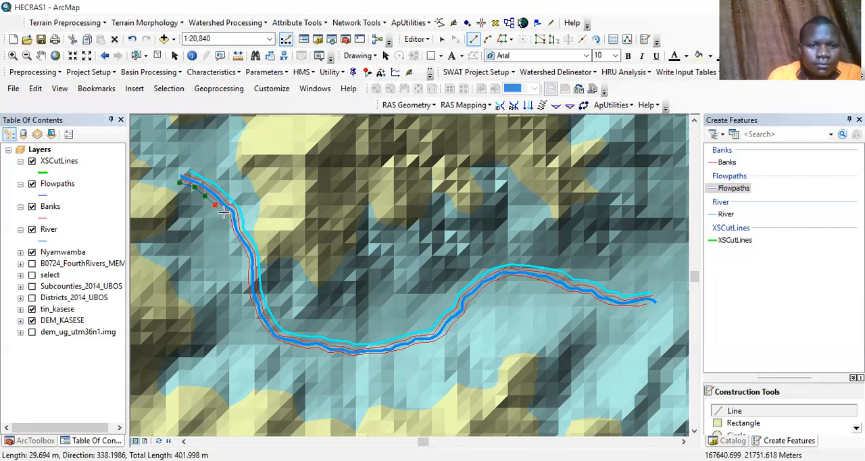
pyautogui.click(229, 223)
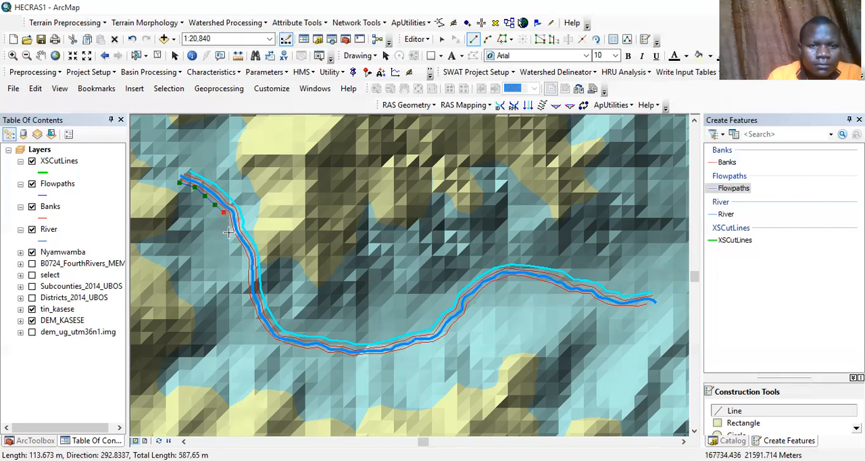
pyautogui.click(230, 235)
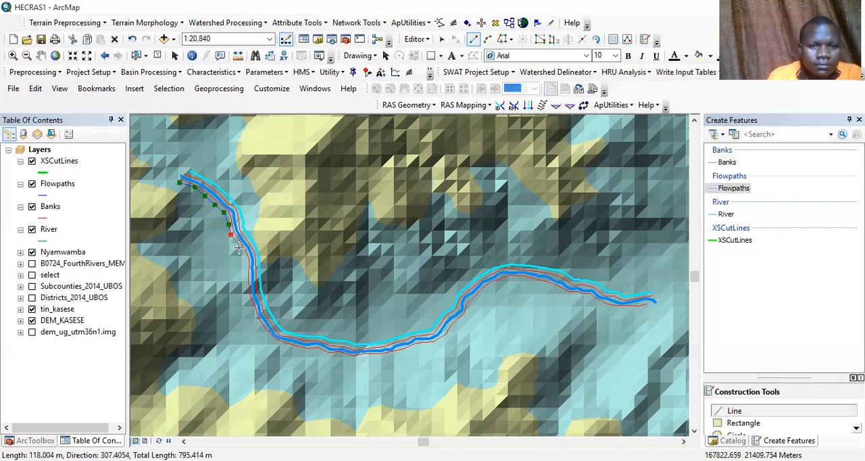
pyautogui.click(238, 248)
pyautogui.click(243, 275)
pyautogui.click(244, 288)
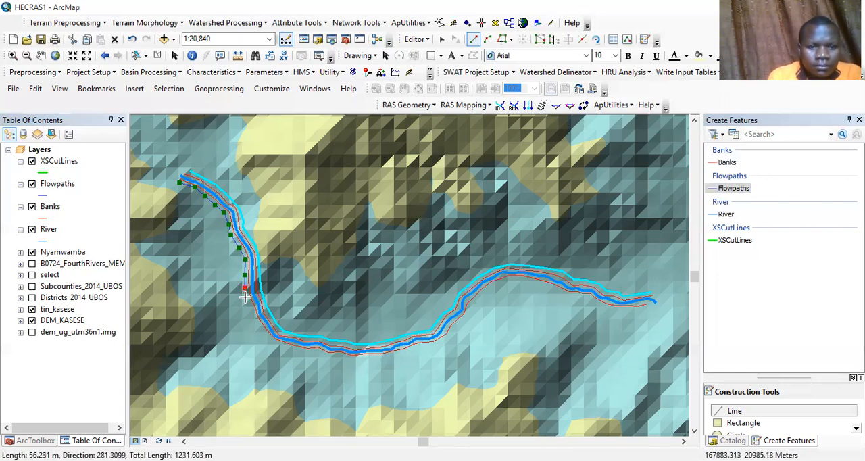
pyautogui.click(253, 313)
pyautogui.click(257, 326)
pyautogui.click(266, 337)
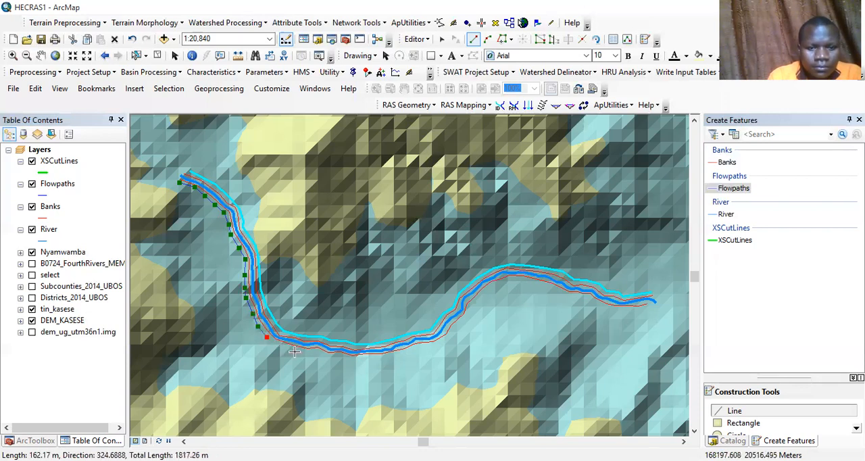
pyautogui.click(281, 349)
pyautogui.click(299, 350)
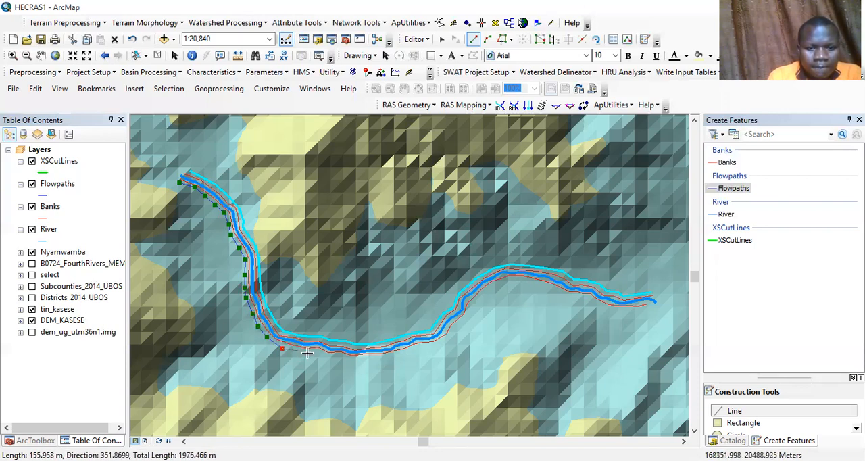
pyautogui.click(308, 352)
pyautogui.click(316, 353)
pyautogui.click(328, 356)
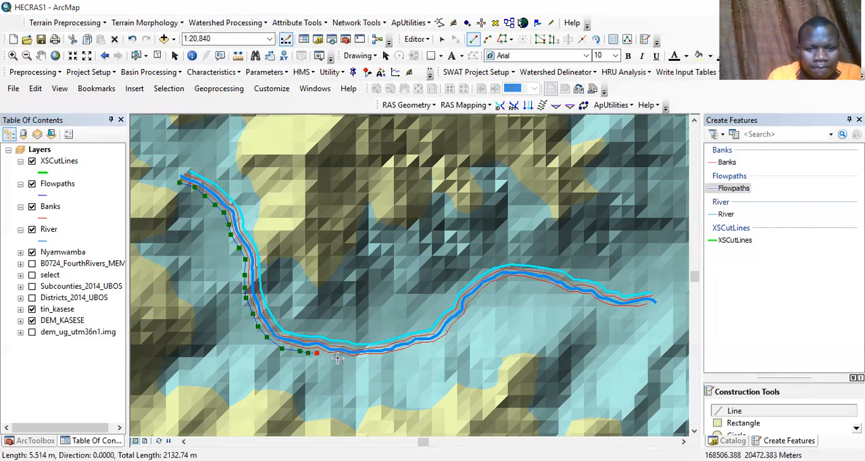
pyautogui.click(342, 358)
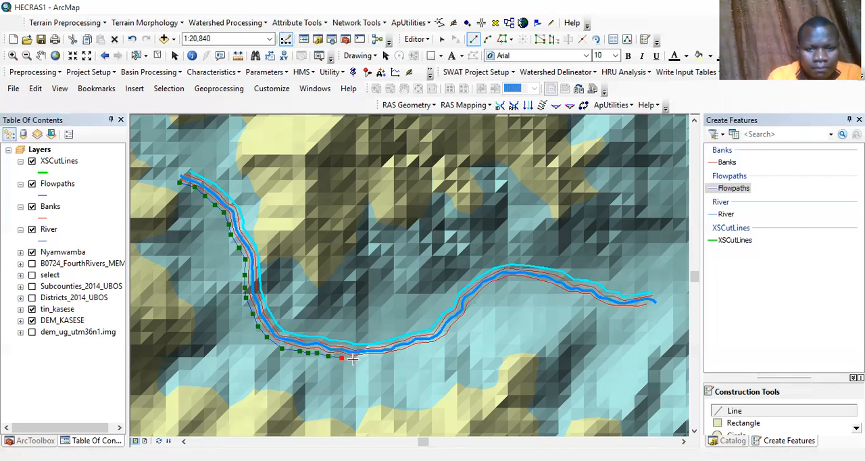
pyautogui.click(353, 359)
pyautogui.click(367, 357)
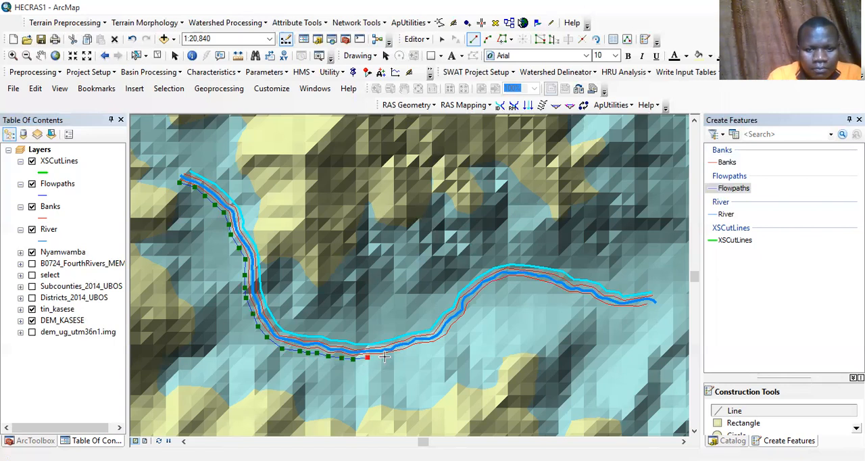
pyautogui.click(385, 356)
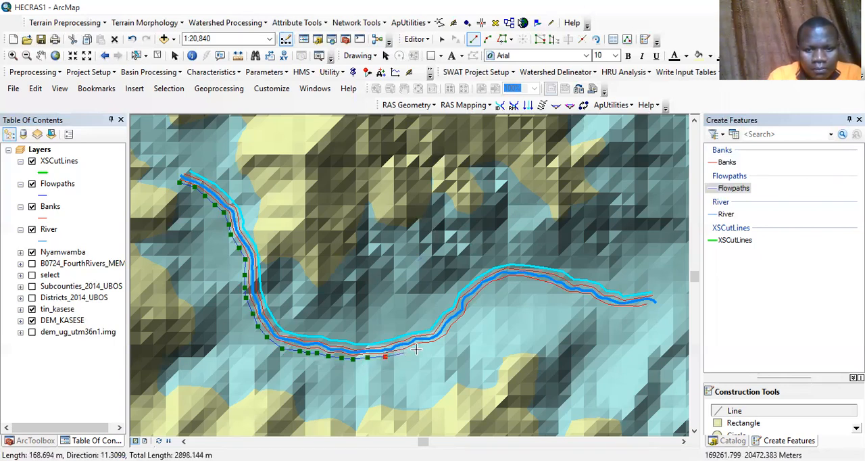
pyautogui.click(417, 348)
pyautogui.click(428, 346)
pyautogui.click(438, 344)
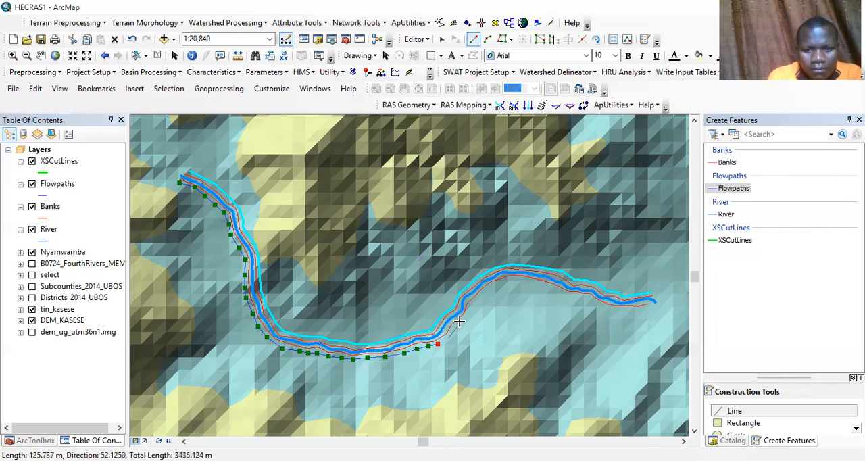
pyautogui.click(448, 337)
pyautogui.click(462, 323)
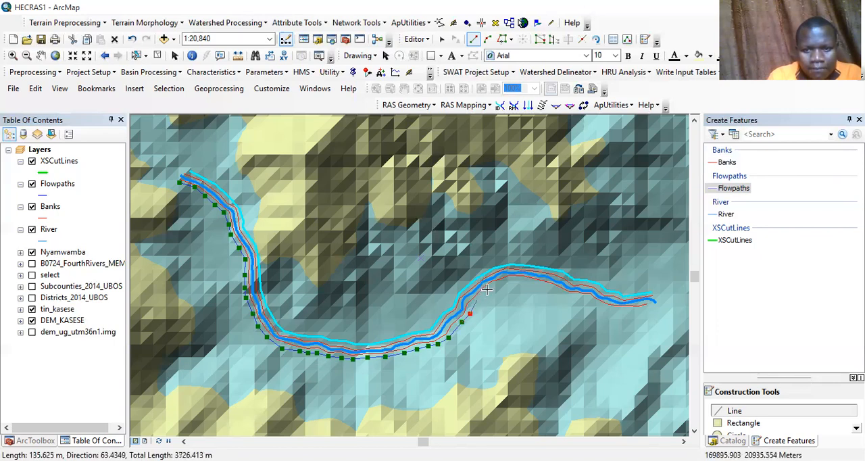
pyautogui.click(488, 289)
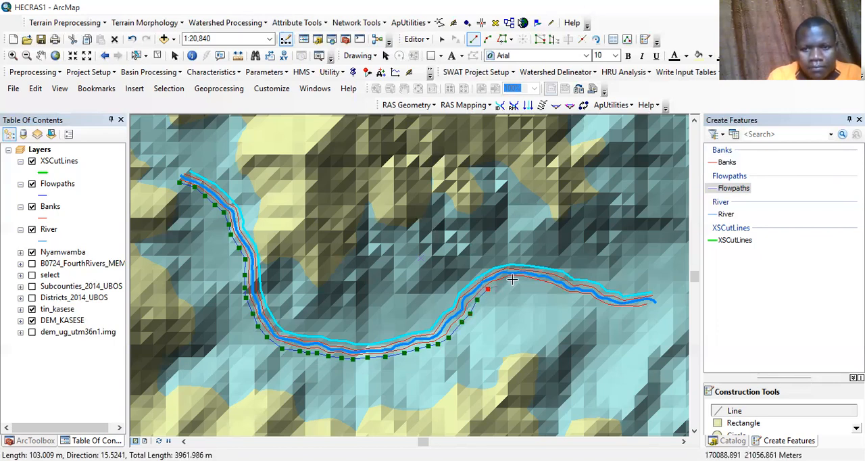
pyautogui.click(513, 279)
pyautogui.click(527, 279)
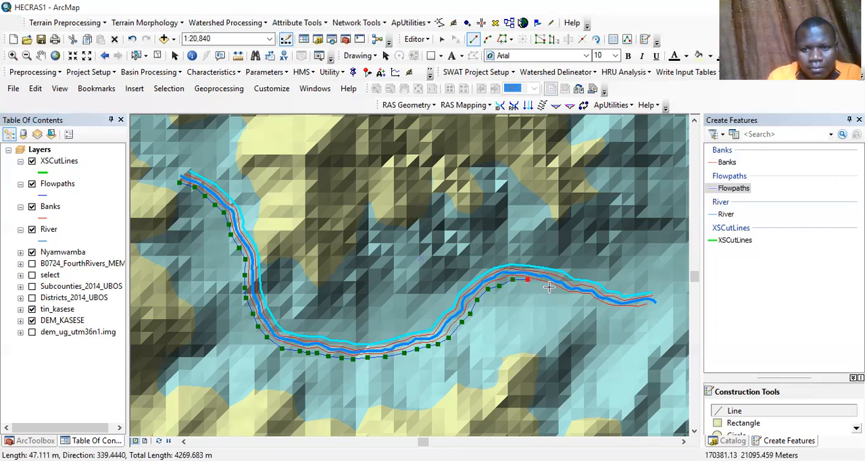
pyautogui.click(542, 284)
pyautogui.click(555, 289)
pyautogui.click(565, 292)
pyautogui.click(576, 296)
pyautogui.click(587, 296)
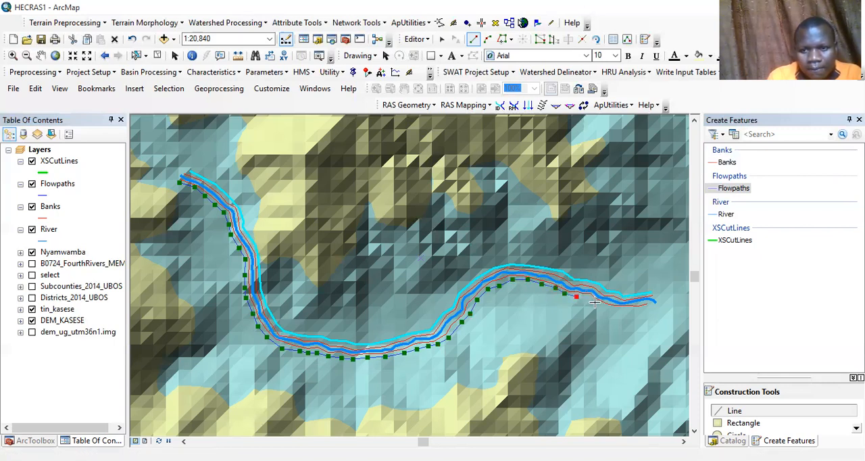
pyautogui.click(595, 304)
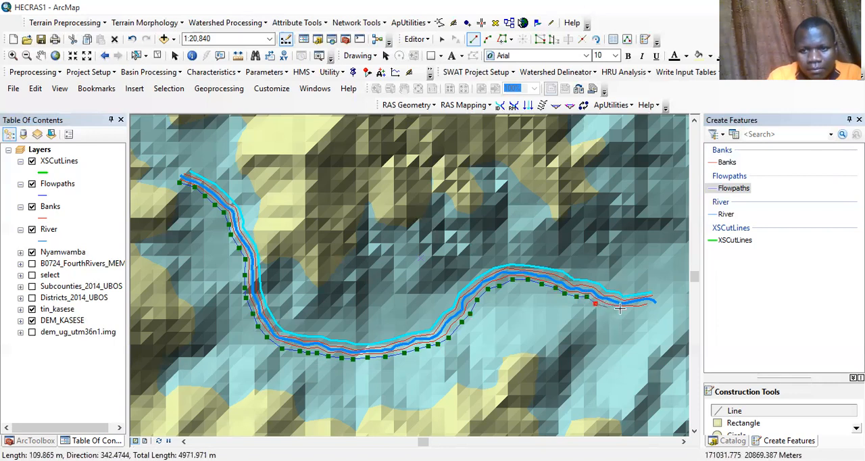
pyautogui.click(608, 308)
pyautogui.click(620, 309)
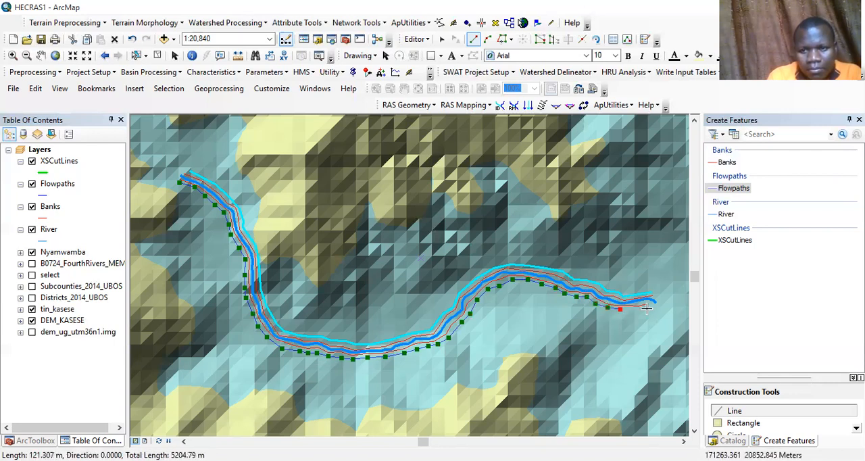
pyautogui.doubleClick(646, 308)
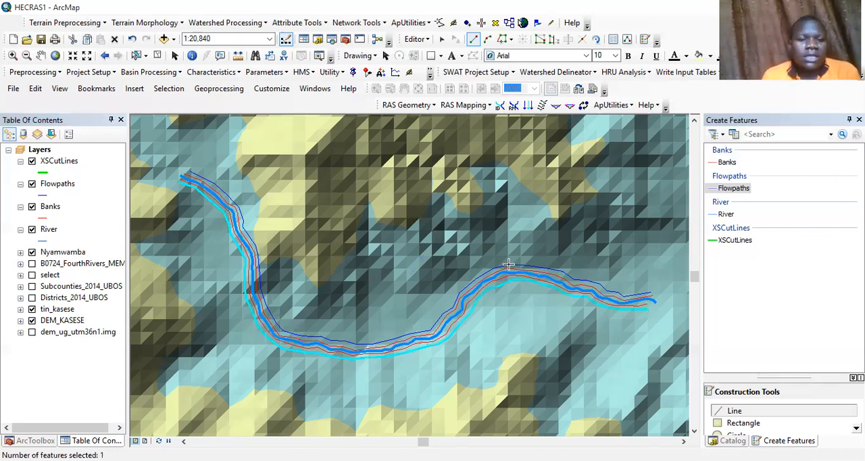
# Step: Choose XSCutLines as the feature template for digitizing cross-section cut lines
pyautogui.click(739, 230)
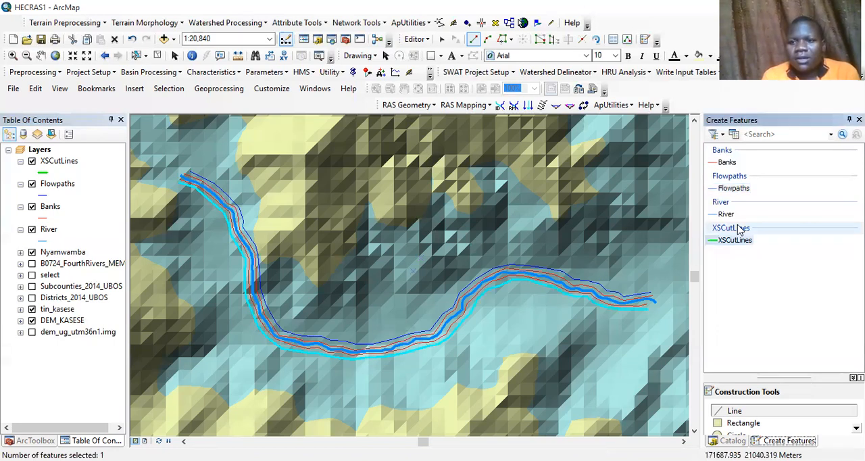
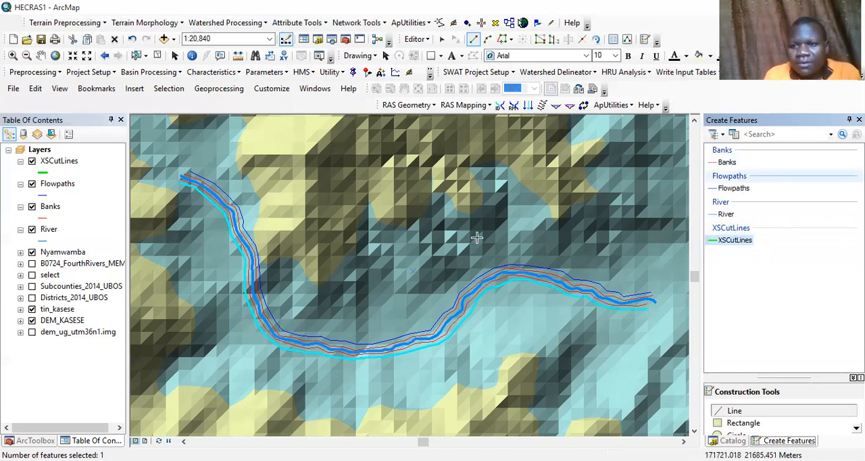
pyautogui.click(734, 187)
pyautogui.click(184, 177)
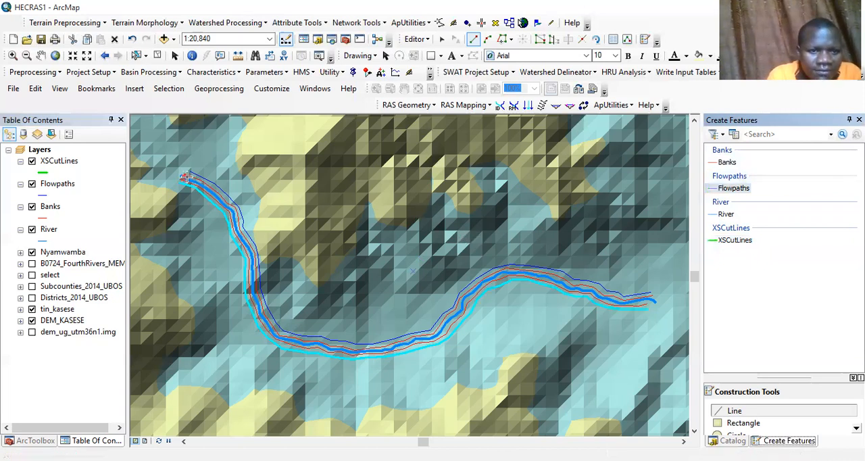
pyautogui.click(203, 184)
pyautogui.click(216, 195)
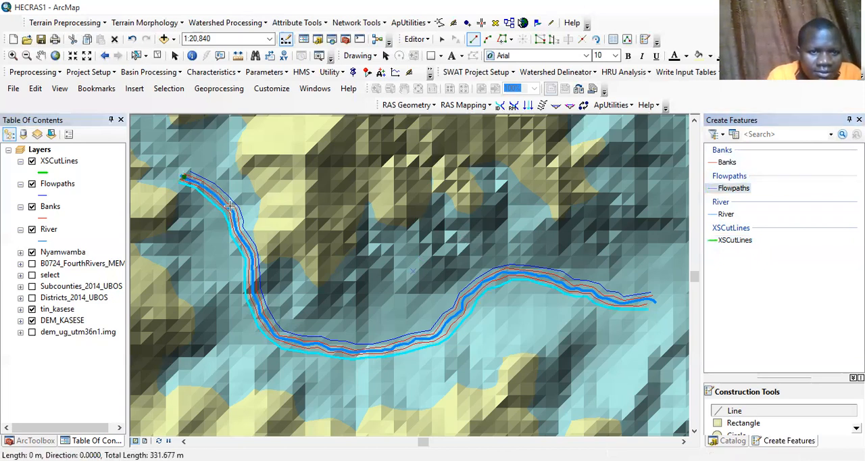
pyautogui.click(233, 212)
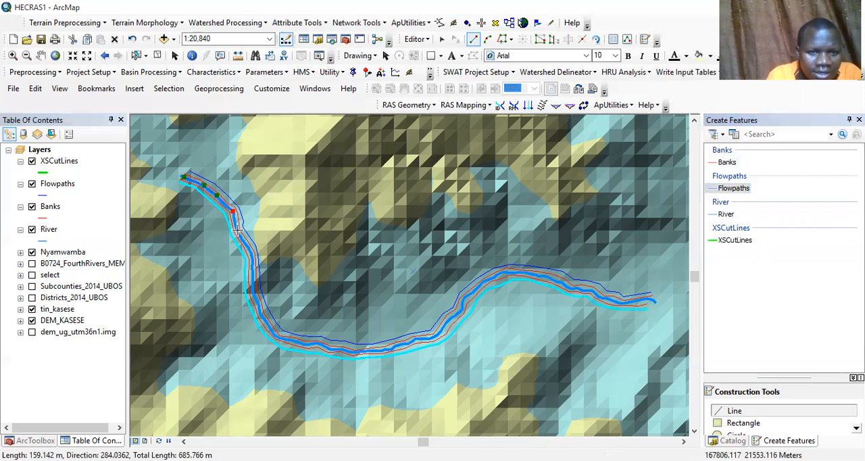
pyautogui.click(239, 233)
pyautogui.hotkey('ctrl', 'z')
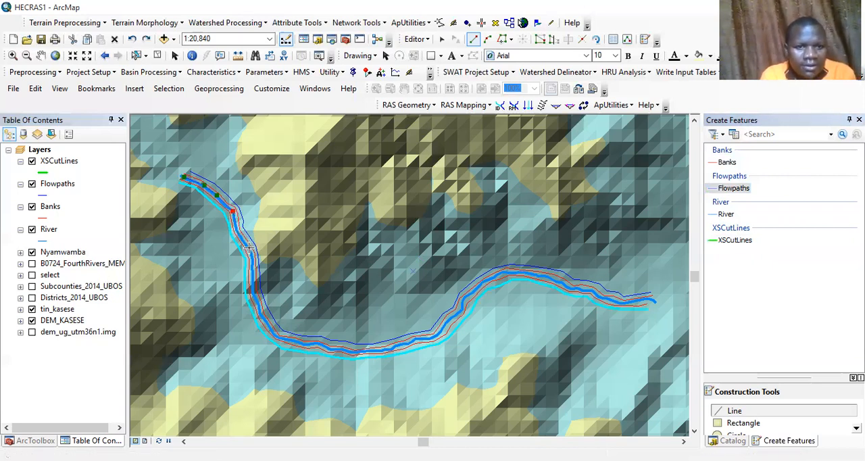
pyautogui.press('Escape')
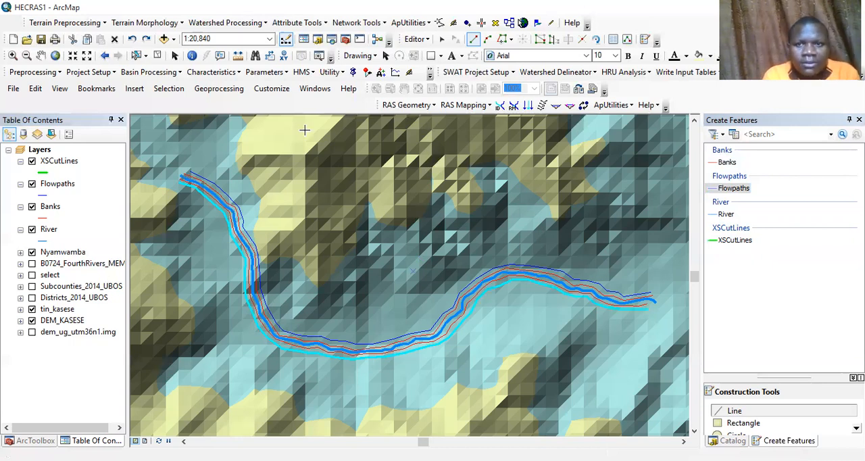
# Step: Trace the full river centerline from its northwest end to its east end as a third Flowpaths line
pyautogui.click(502, 40)
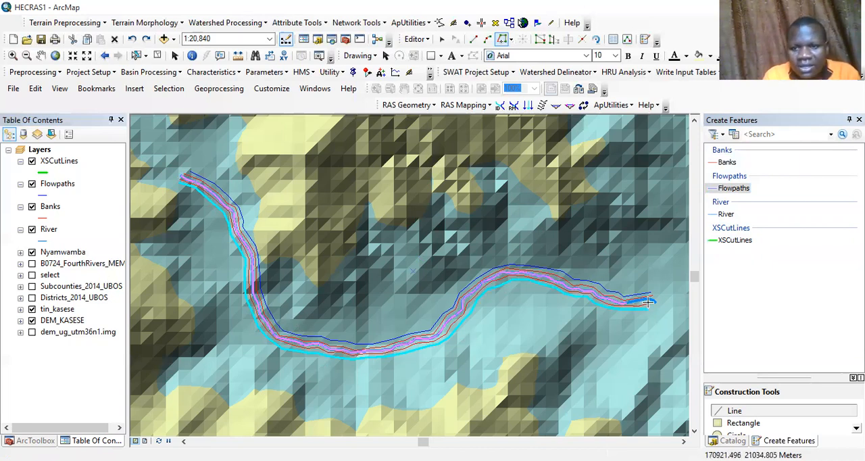
pyautogui.doubleClick(653, 300)
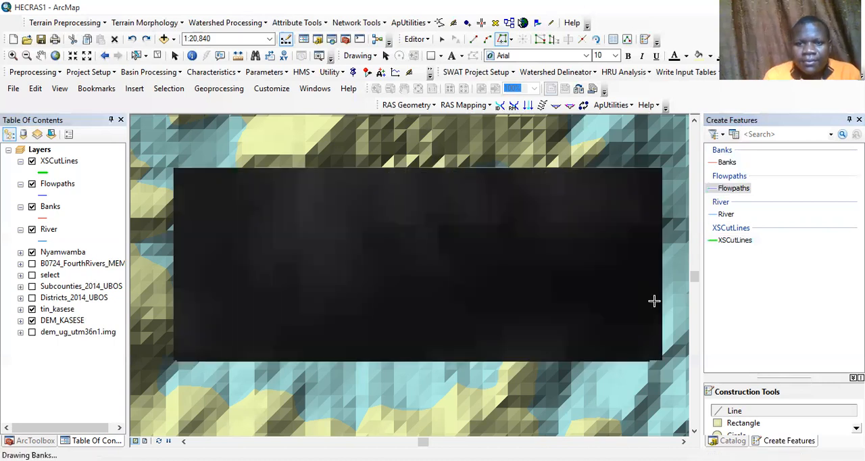
# Step: Digitize three XSCutLines across the river at its northwest end, each running northeast to southwest beyond both outer flowpaths
pyautogui.click(742, 230)
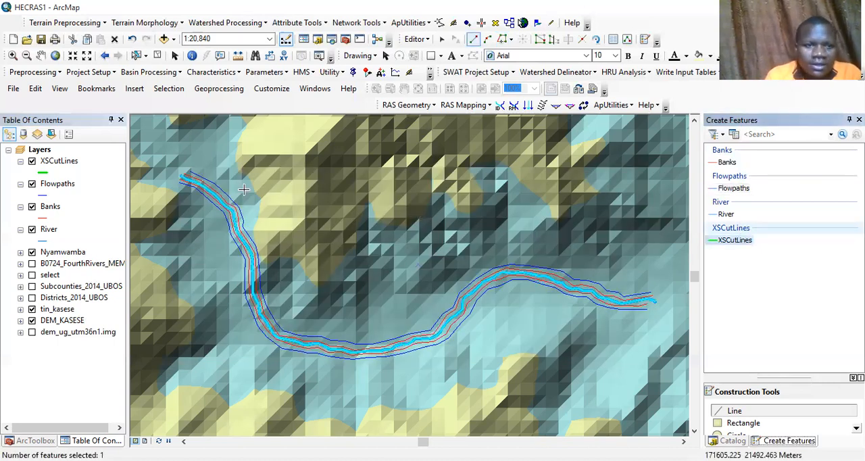
pyautogui.click(210, 162)
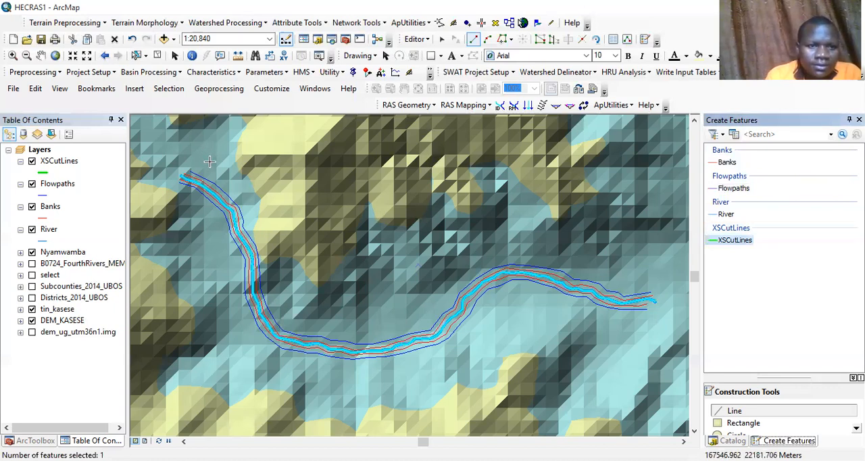
pyautogui.doubleClick(173, 197)
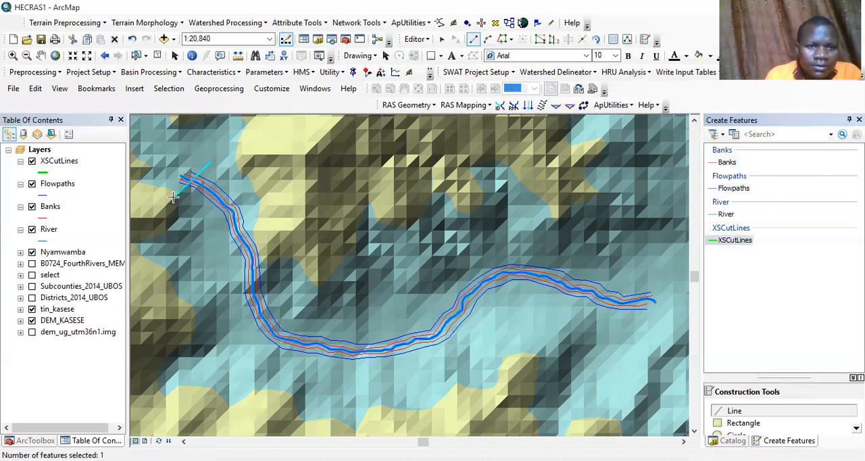
pyautogui.click(222, 167)
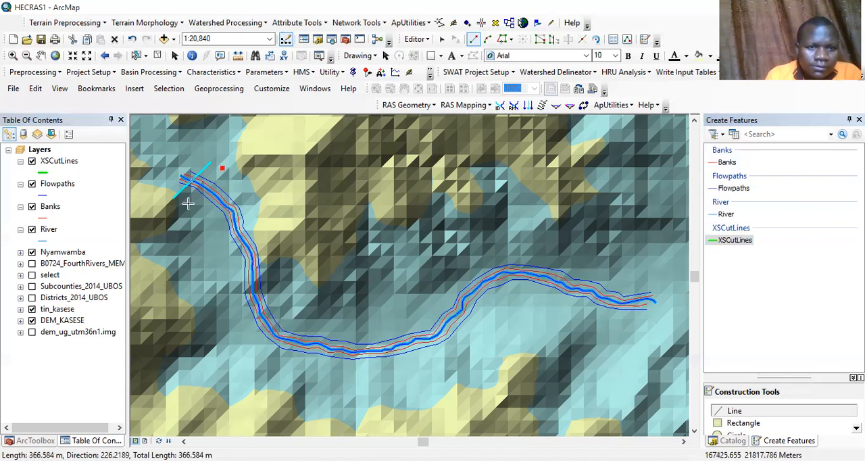
pyautogui.doubleClick(187, 204)
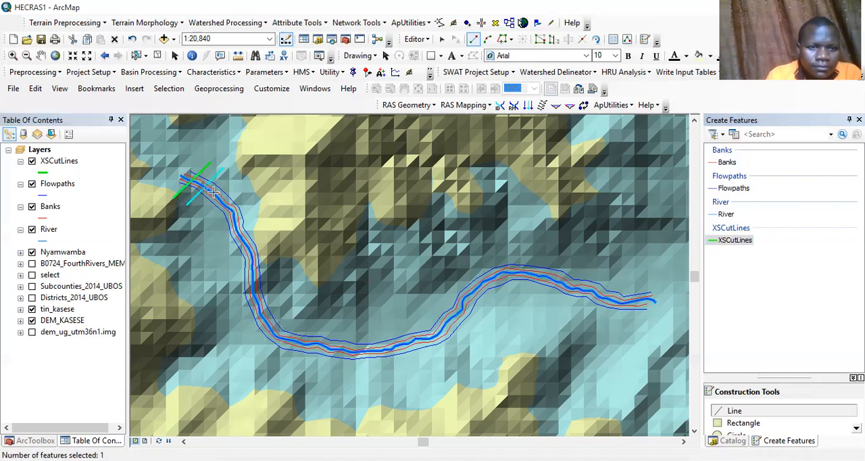
pyautogui.click(235, 175)
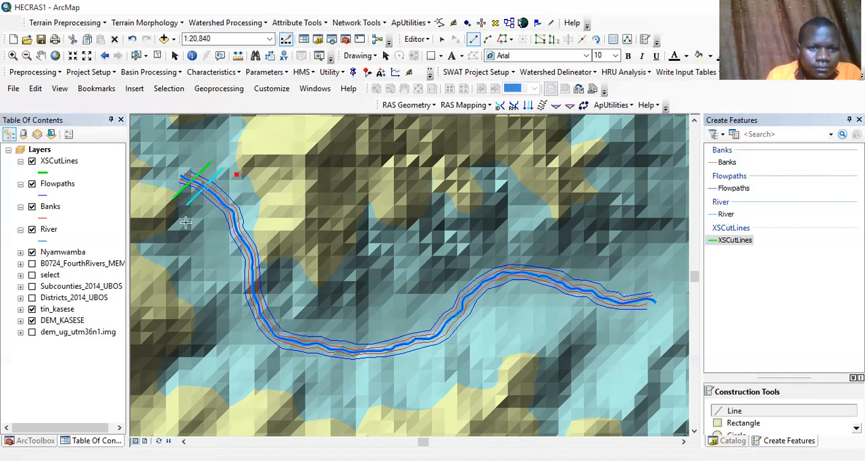
pyautogui.click(200, 210)
# Step: Digitize three evenly spaced XSCutLines, up to about 490 m long, where the river turns from southeast to south
pyautogui.click(248, 186)
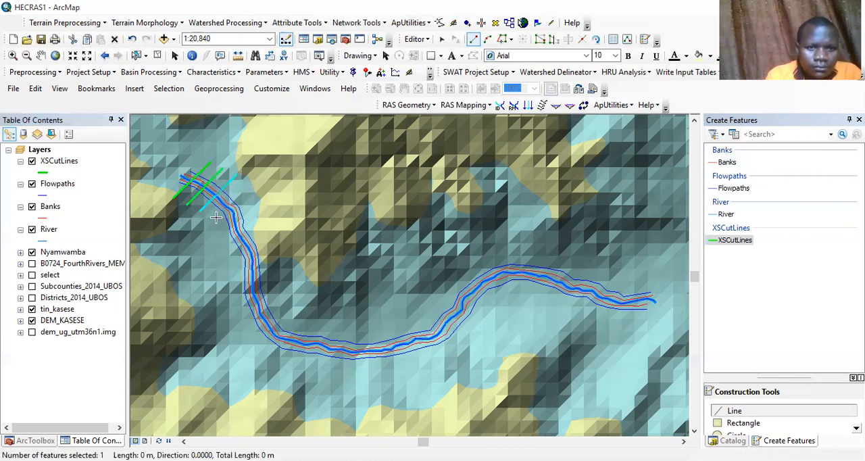
pyautogui.doubleClick(208, 221)
pyautogui.click(259, 199)
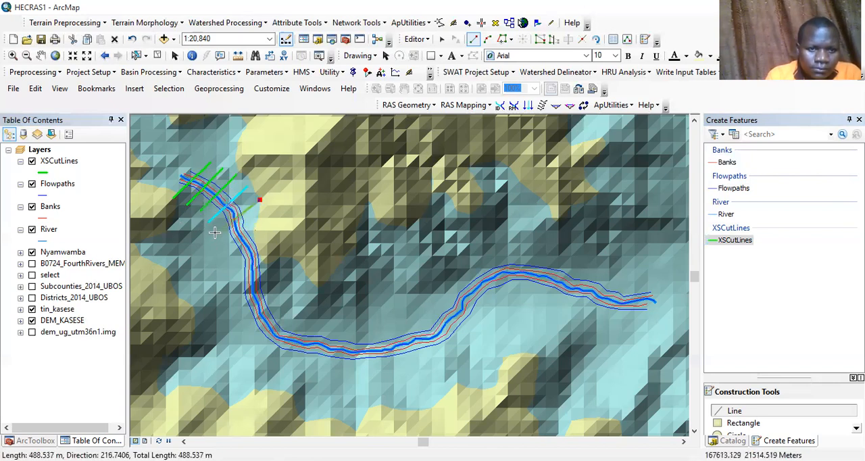
pyautogui.doubleClick(215, 234)
pyautogui.click(261, 219)
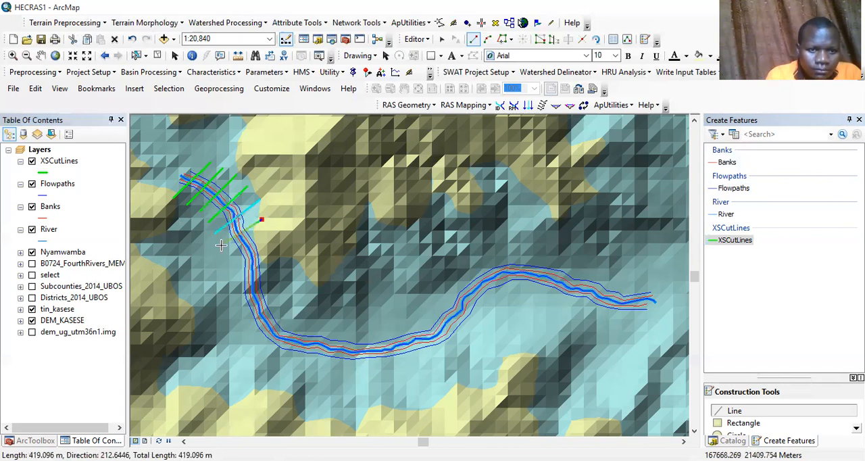
pyautogui.doubleClick(221, 247)
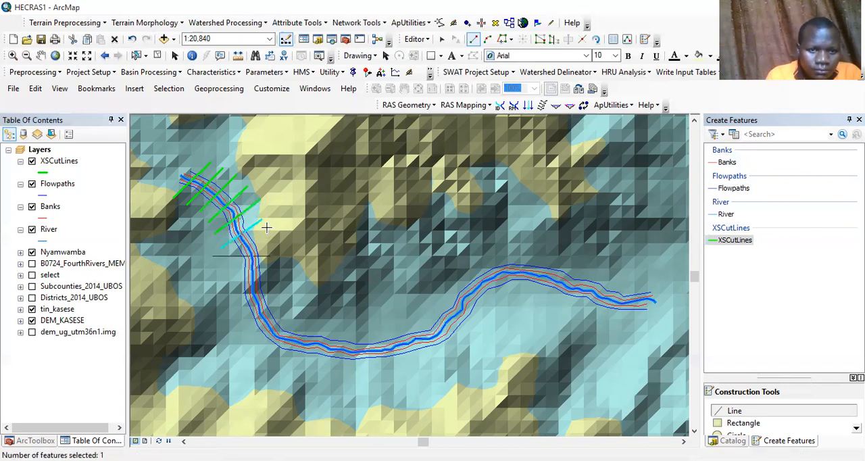
# Step: Digitize three XSCutLines about 460 to 510 m long across the middle of the river's southward reach
pyautogui.click(228, 263)
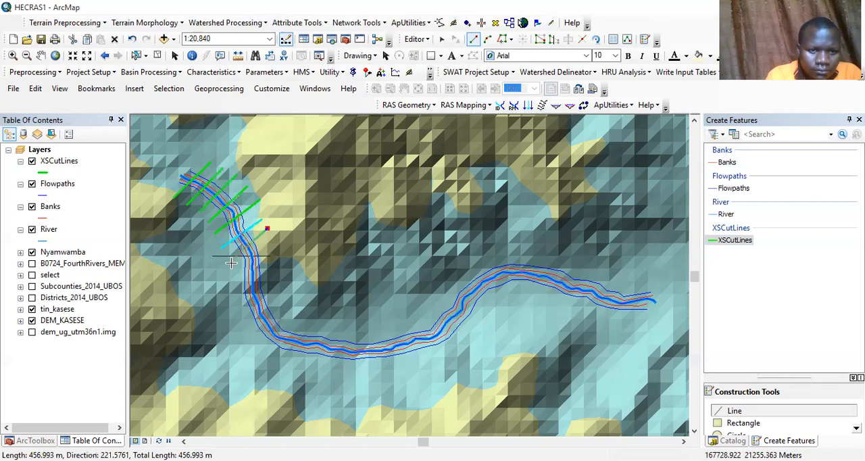
pyautogui.doubleClick(267, 229)
pyautogui.click(277, 248)
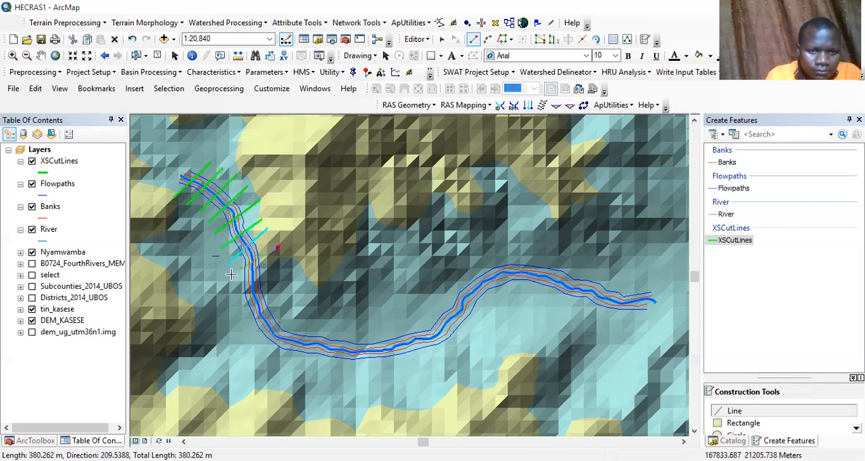
pyautogui.doubleClick(231, 274)
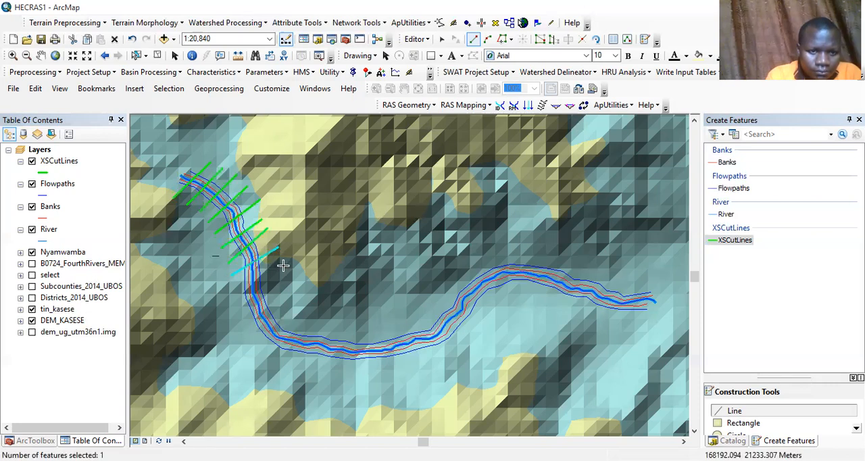
pyautogui.click(232, 292)
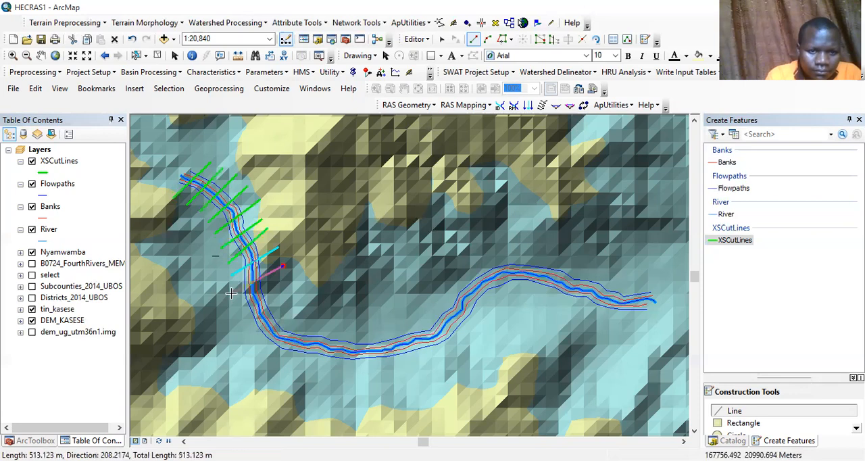
pyautogui.doubleClick(282, 266)
# Step: Digitize three XSCutLines, up to about 555 m long, across the lower southward reach just upstream of the southwest bend
pyautogui.click(235, 313)
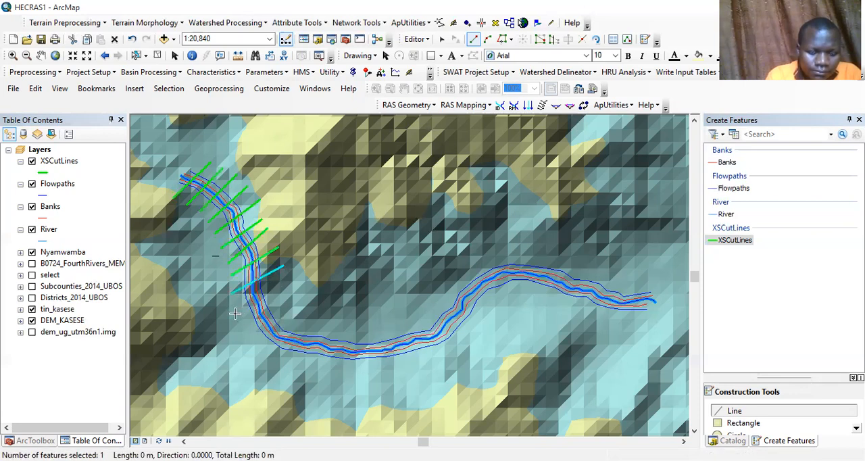
pyautogui.doubleClick(279, 291)
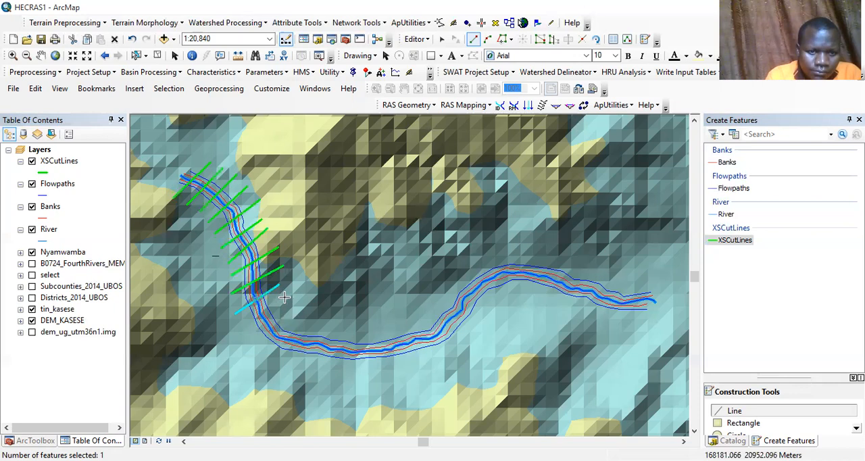
pyautogui.click(289, 296)
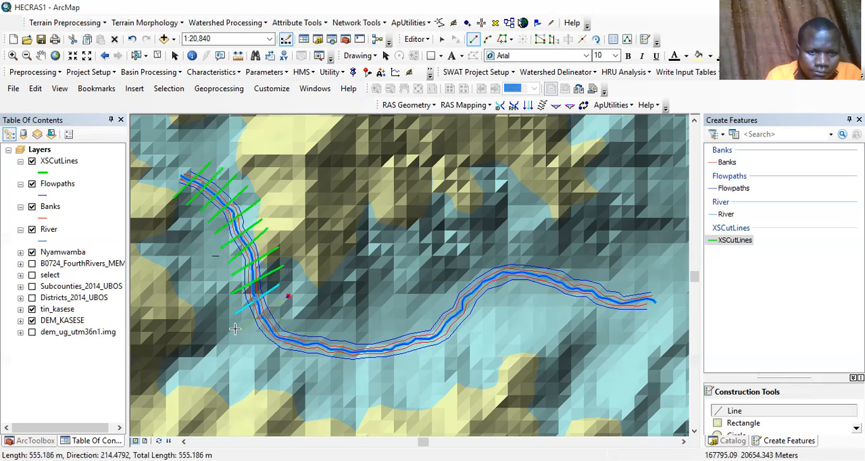
pyautogui.doubleClick(235, 329)
pyautogui.click(306, 306)
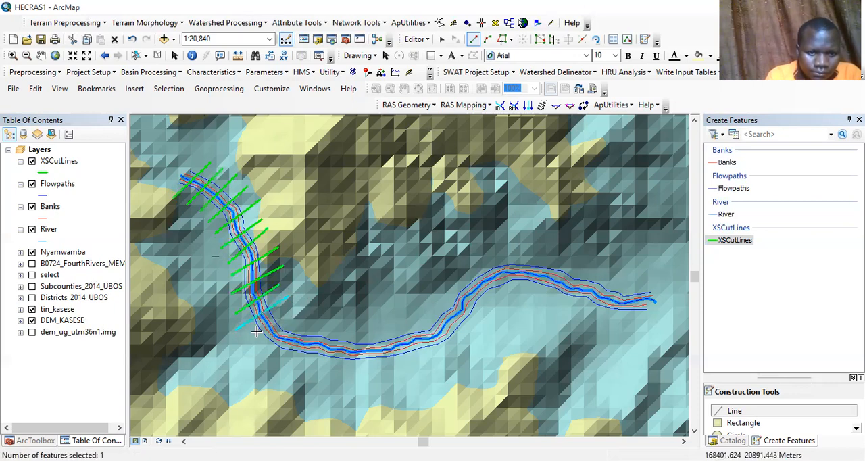
pyautogui.doubleClick(245, 336)
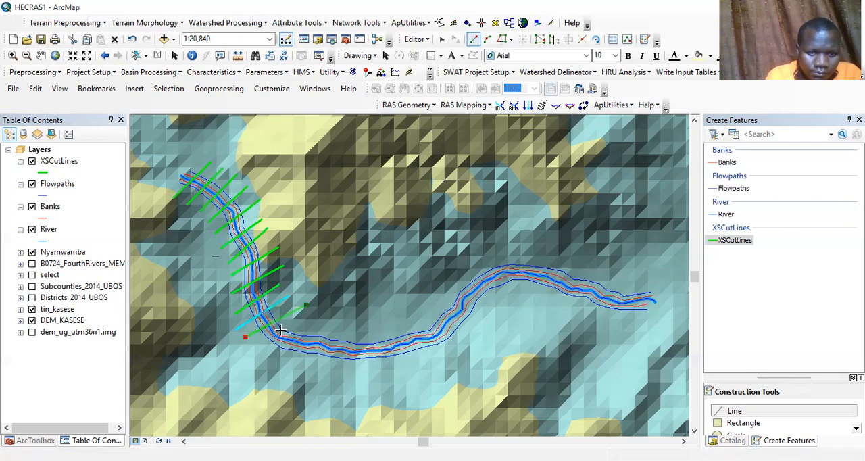
# Step: Digitize three XSCutLines around the southwest bend where the river turns east, extending beyond both outer flowpaths
pyautogui.click(304, 320)
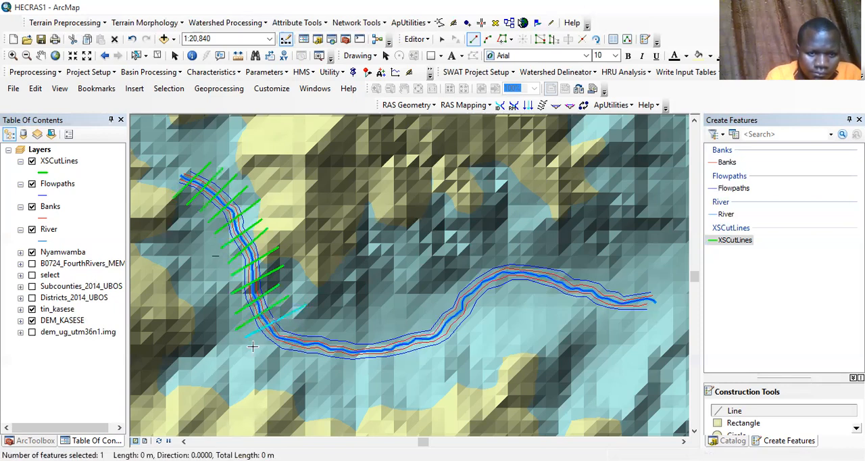
pyautogui.doubleClick(260, 347)
pyautogui.click(319, 326)
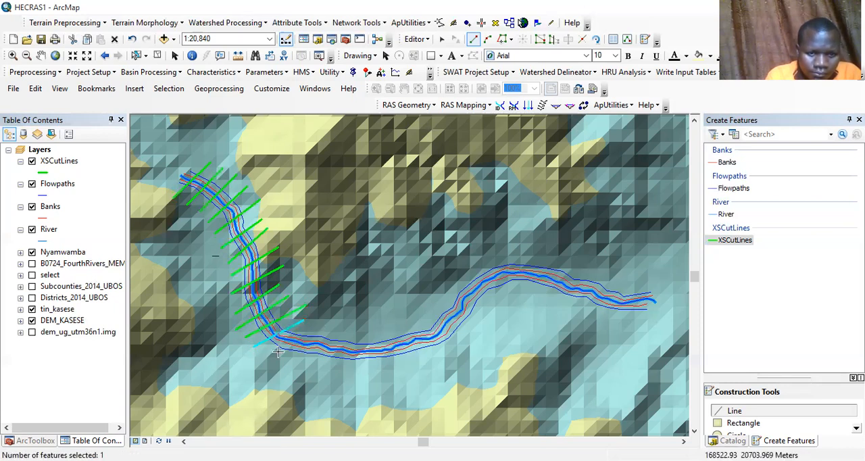
pyautogui.doubleClick(270, 357)
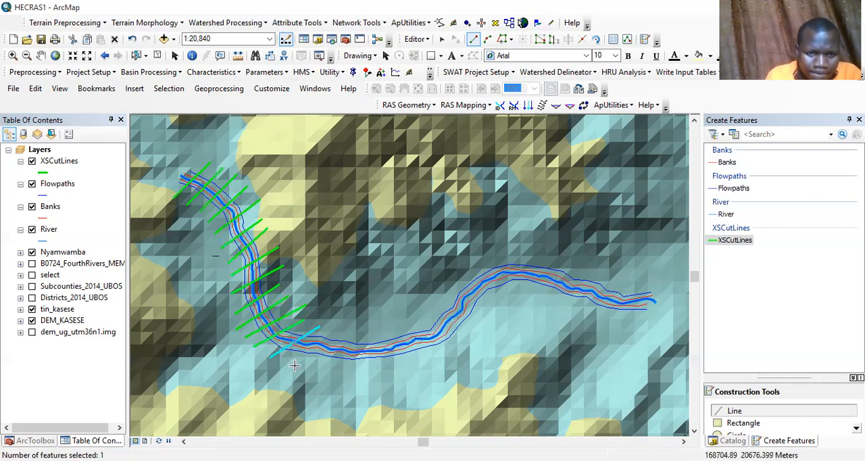
pyautogui.click(340, 330)
pyautogui.doubleClick(294, 365)
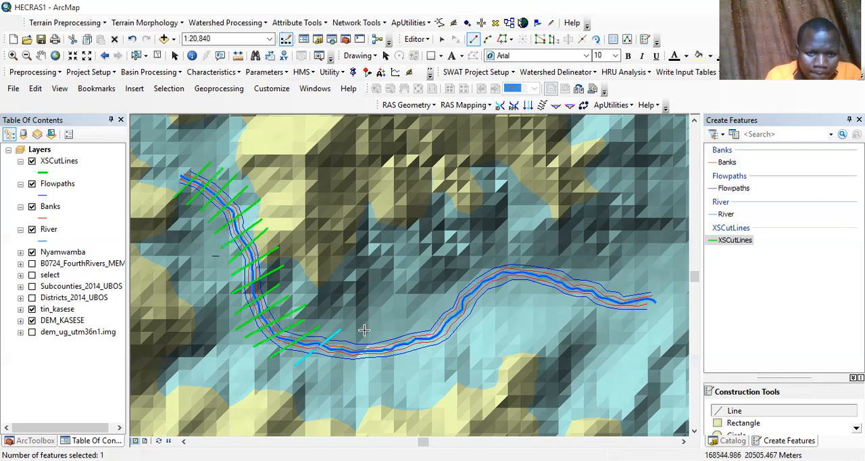
# Step: Digitize four XSCutLines, up to about 540 m long, across the eastward reach before the river climbs northeast
pyautogui.click(364, 330)
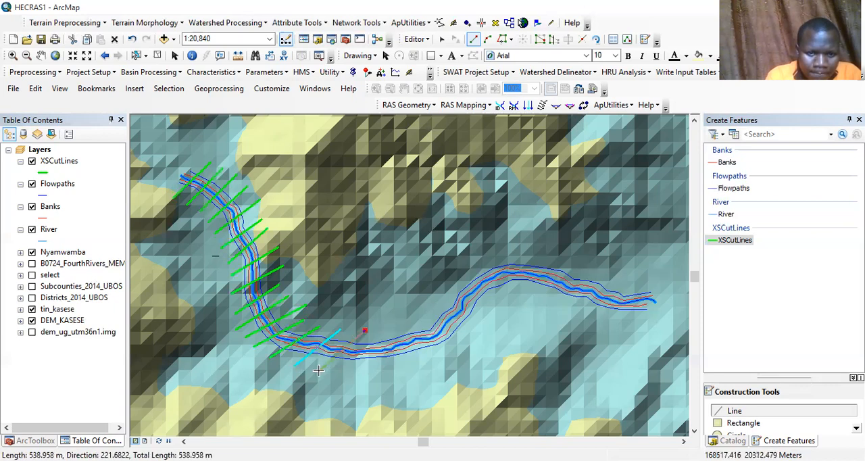
pyautogui.doubleClick(318, 371)
pyautogui.click(390, 326)
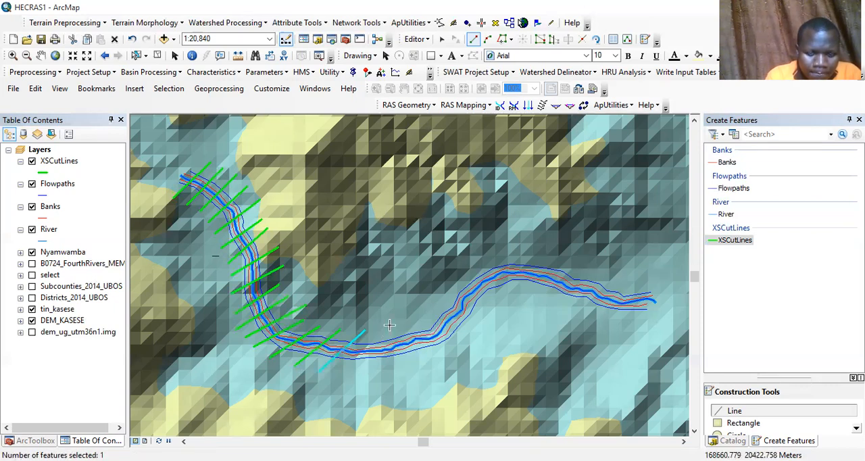
pyautogui.click(347, 369)
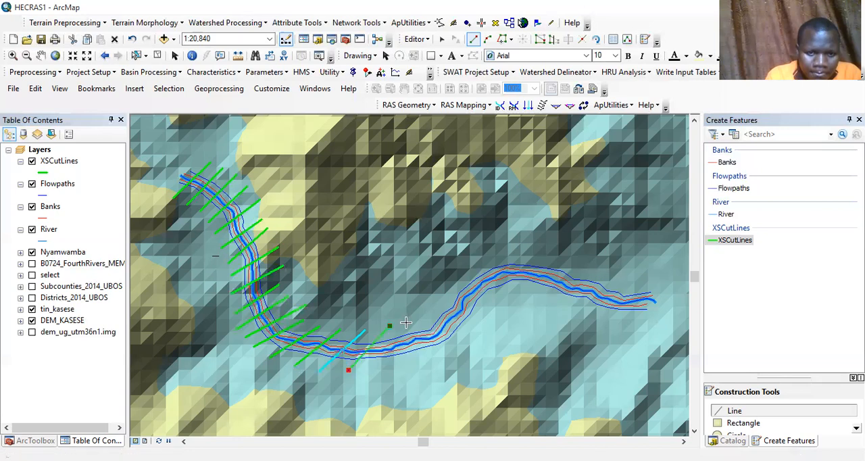
pyautogui.doubleClick(405, 323)
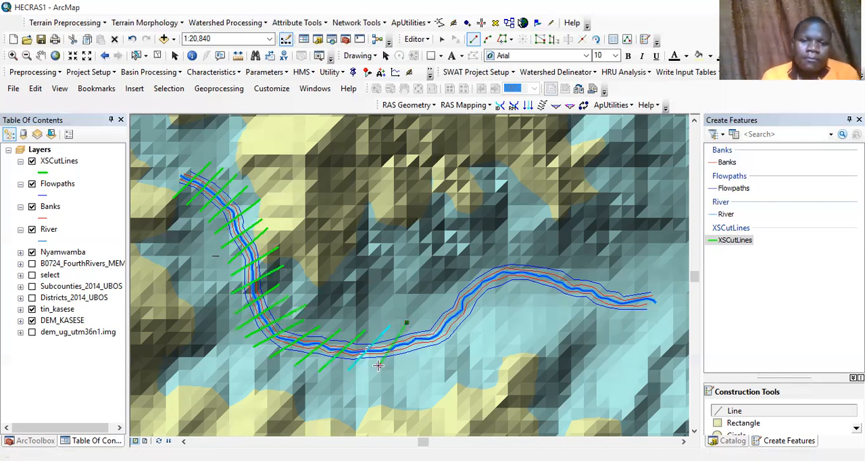
pyautogui.doubleClick(378, 365)
pyautogui.click(424, 319)
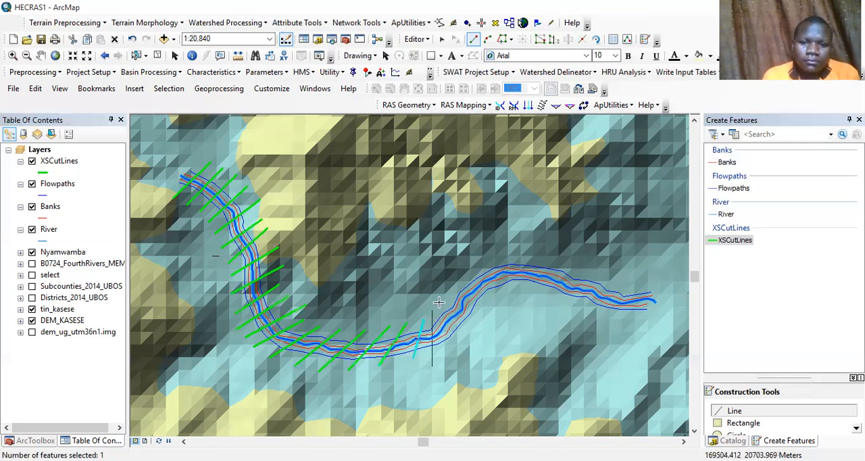
# Step: Digitize three XSCutLines, each about 400 m long, across the reach where the river climbs northeast
pyautogui.click(441, 348)
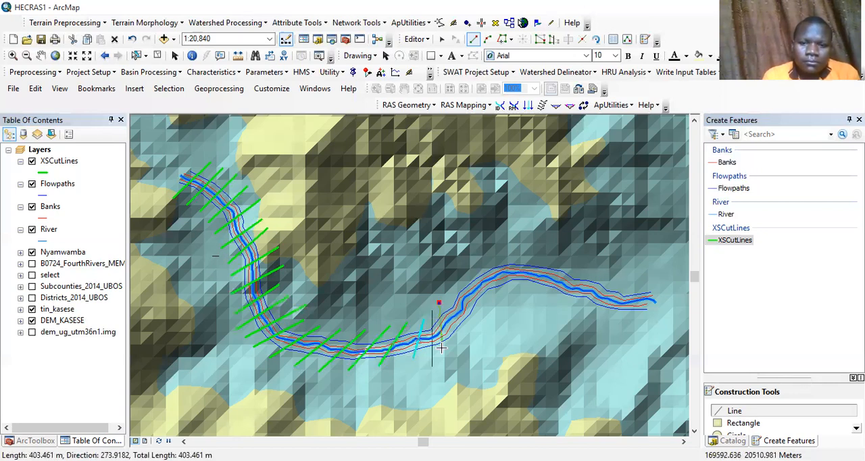
pyautogui.doubleClick(439, 304)
pyautogui.click(448, 297)
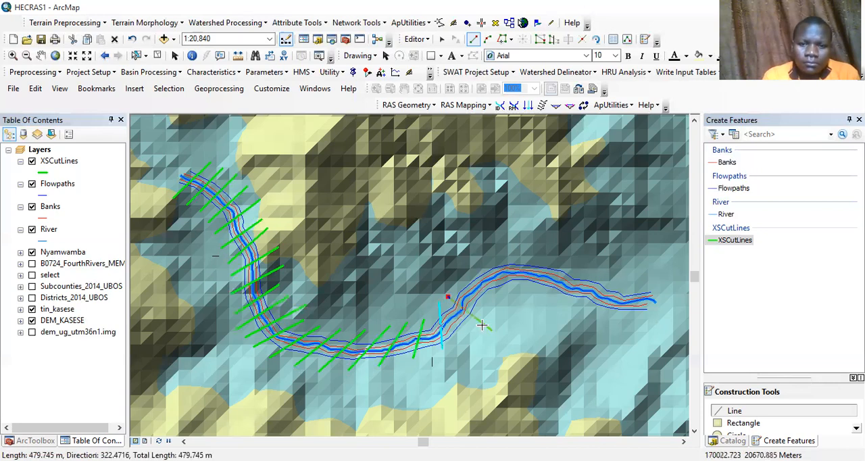
pyautogui.doubleClick(481, 325)
pyautogui.click(458, 278)
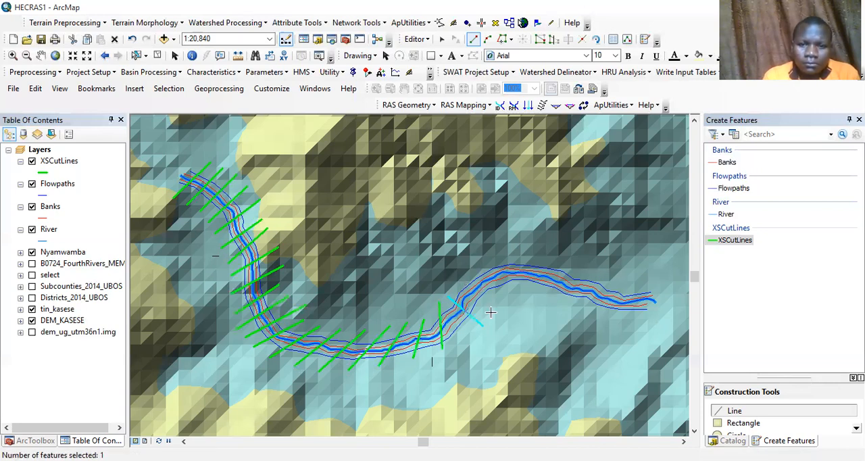
pyautogui.doubleClick(495, 308)
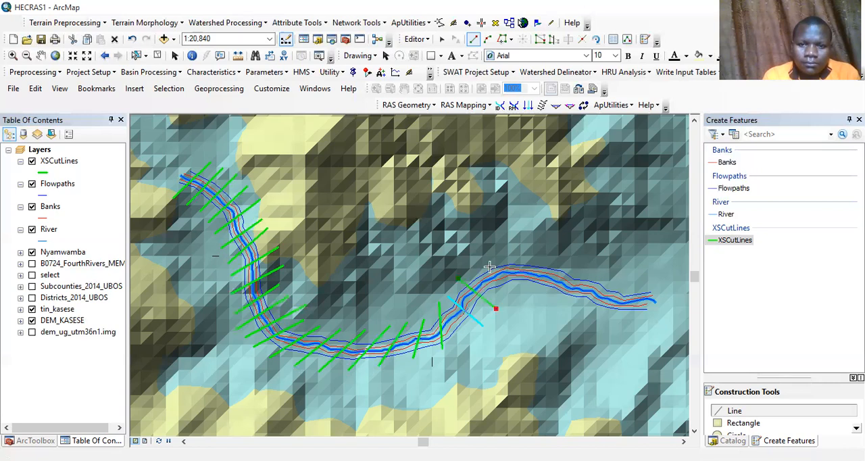
# Step: Digitize three XSCutLines, up to about 470 m long, around the crest of the bend where the river turns back east
pyautogui.click(476, 263)
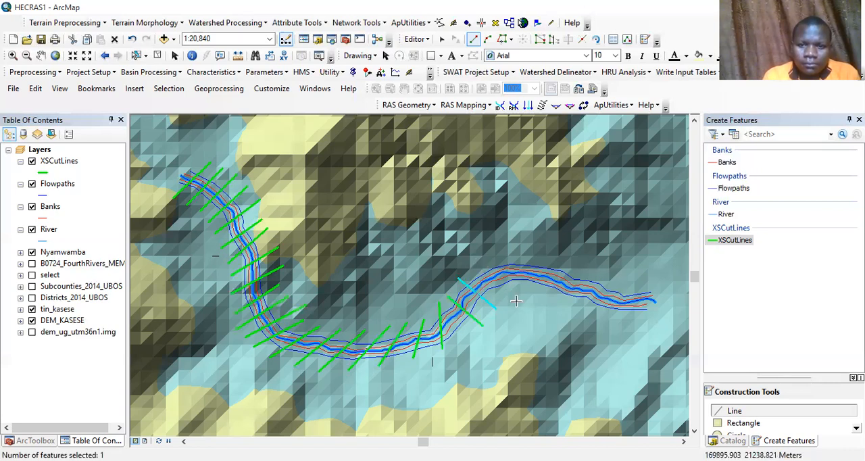
pyautogui.doubleClick(510, 296)
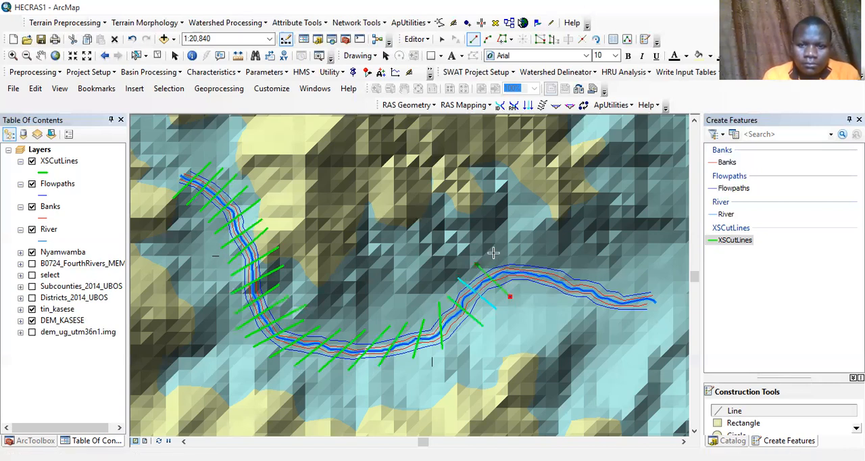
pyautogui.click(495, 254)
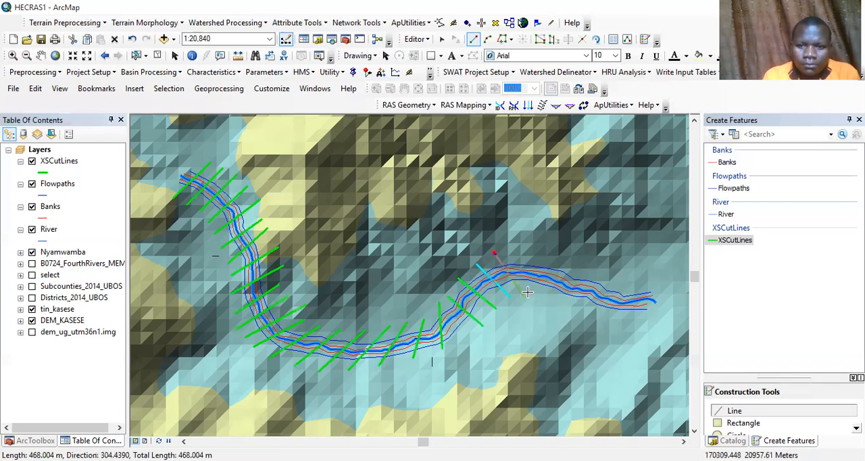
pyautogui.doubleClick(527, 292)
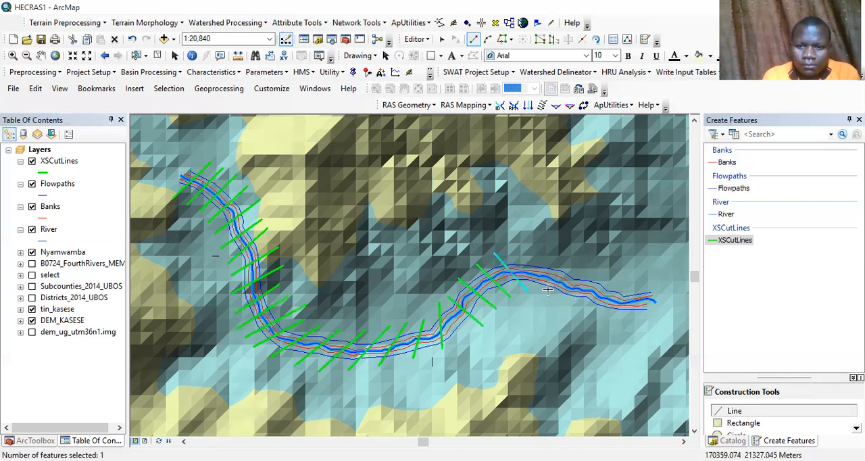
pyautogui.click(530, 254)
pyautogui.doubleClick(547, 291)
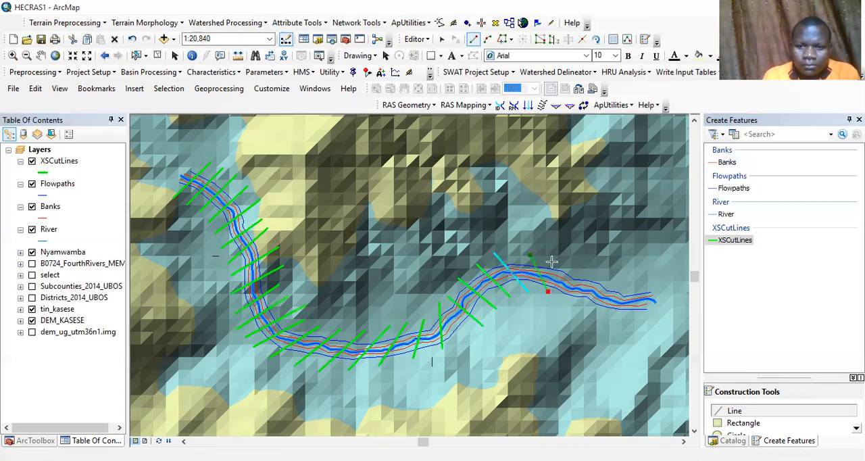
# Step: Digitize three XSCutLines, one about 430 m long, across the reach descending southeast past the crest of the bend
pyautogui.click(563, 299)
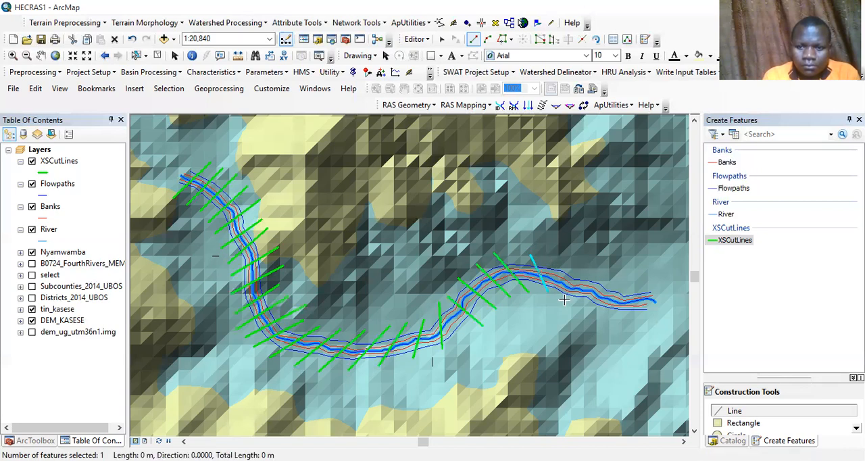
pyautogui.doubleClick(568, 264)
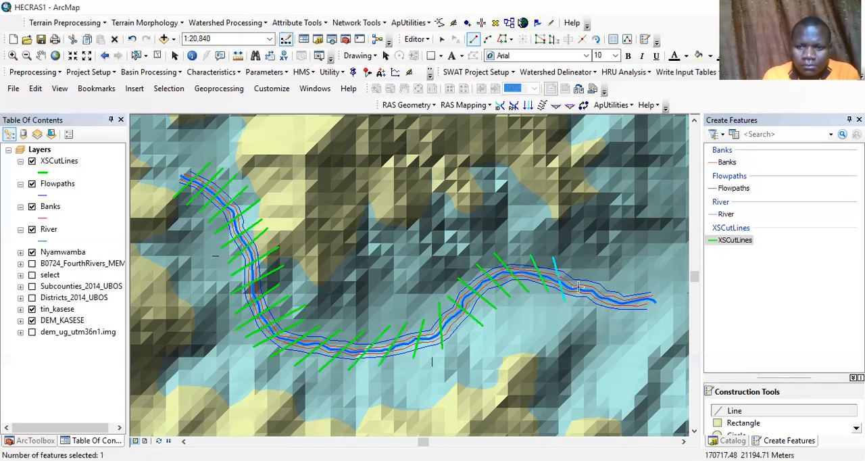
pyautogui.click(576, 262)
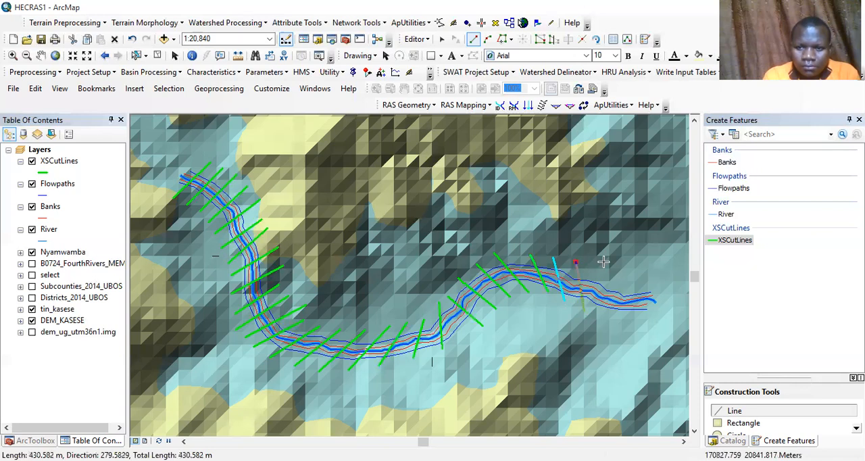
pyautogui.doubleClick(584, 310)
pyautogui.click(597, 268)
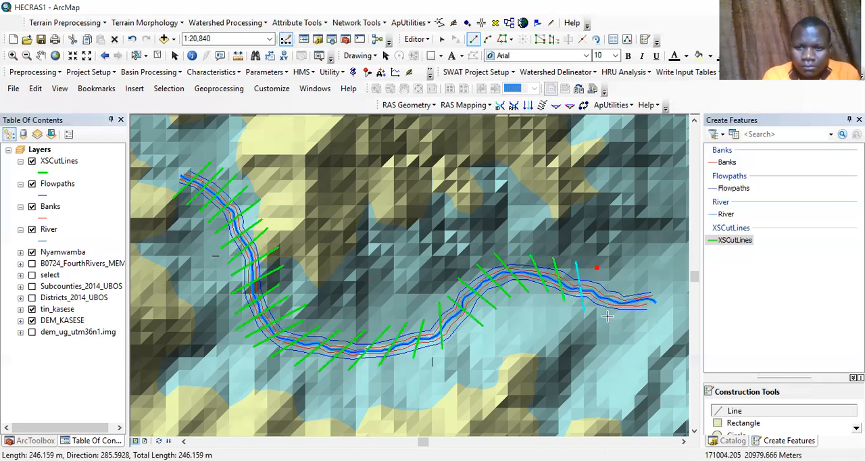
pyautogui.doubleClick(608, 314)
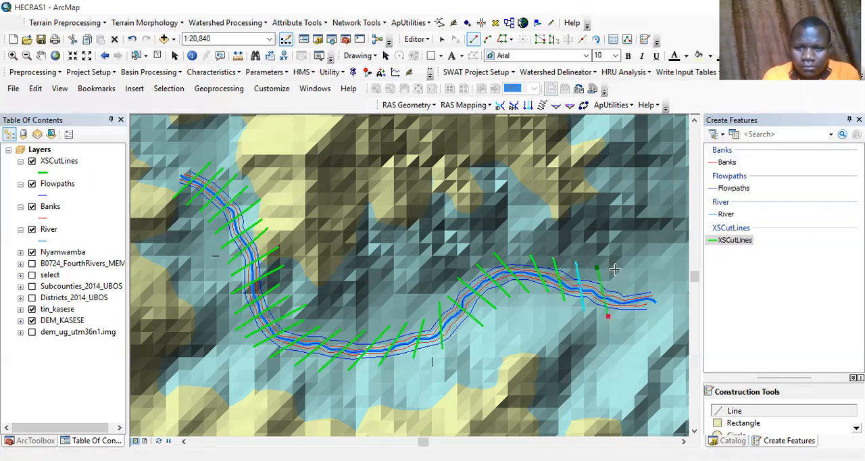
# Step: Digitize the last two XSCutLines, about 450 m and 380 m long, across the river near its eastern downstream end
pyautogui.click(617, 269)
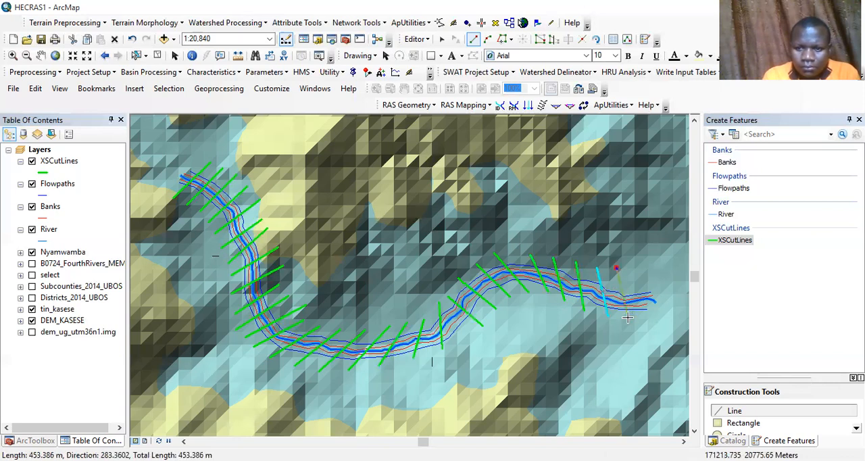
pyautogui.doubleClick(628, 317)
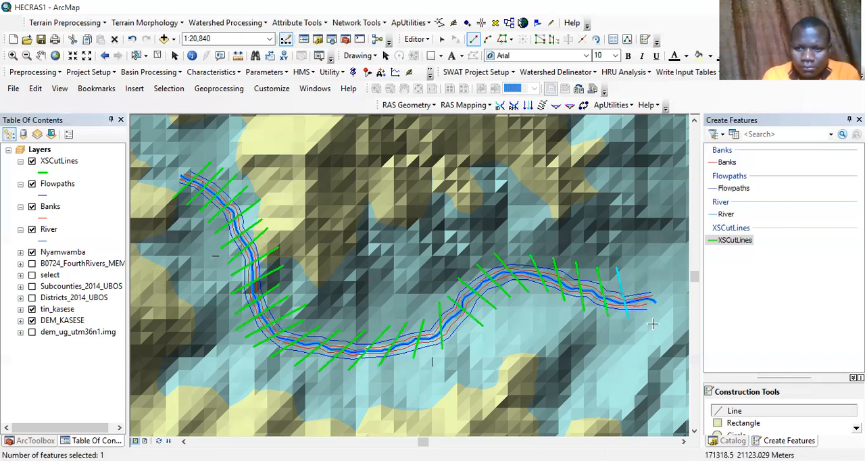
pyautogui.click(640, 278)
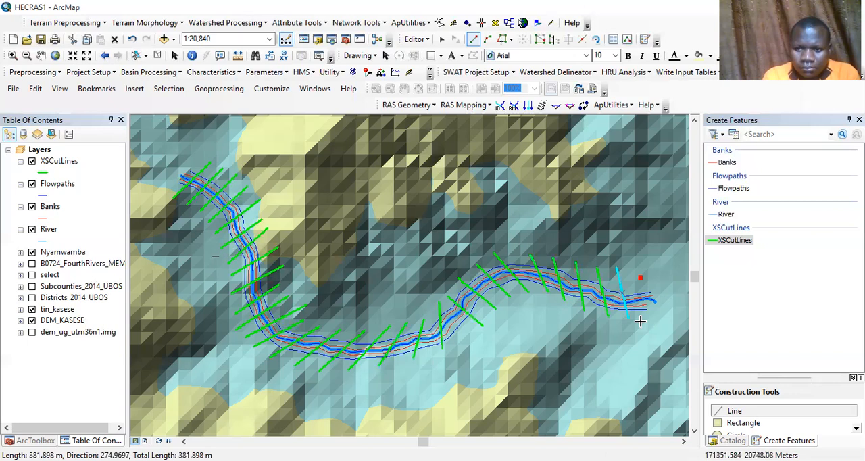
pyautogui.doubleClick(640, 321)
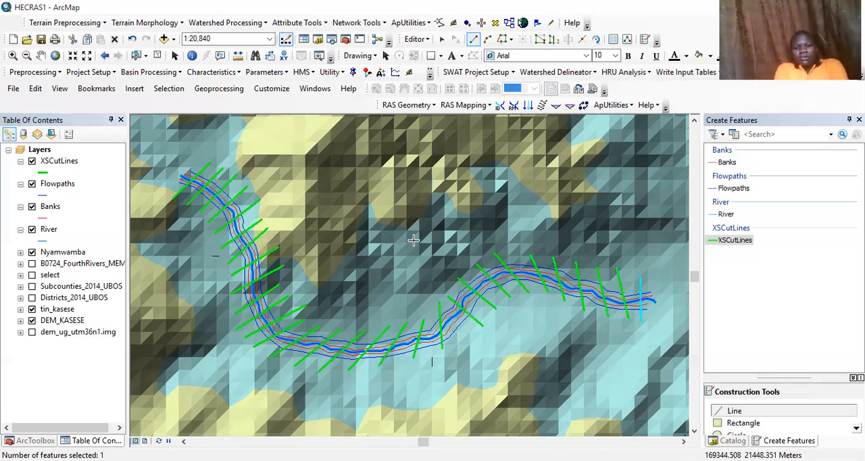
# Step: Run the stream centerline Topology computation on the river and save the pending edits
pyautogui.click(425, 107)
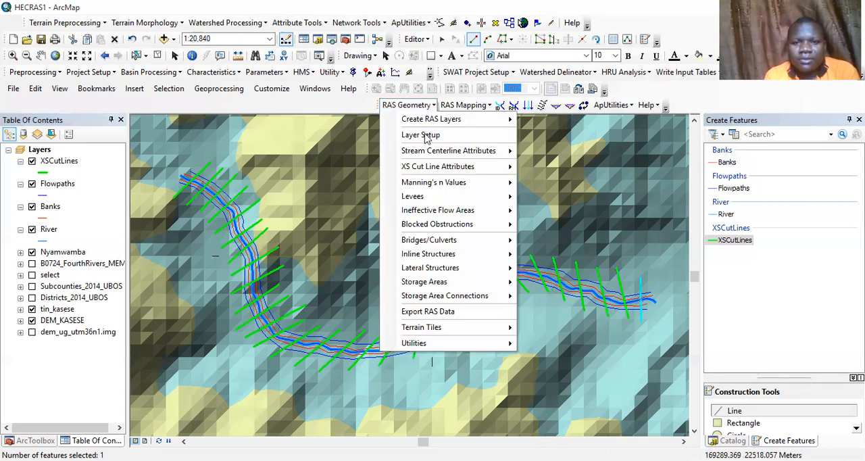
pyautogui.moveTo(419, 157)
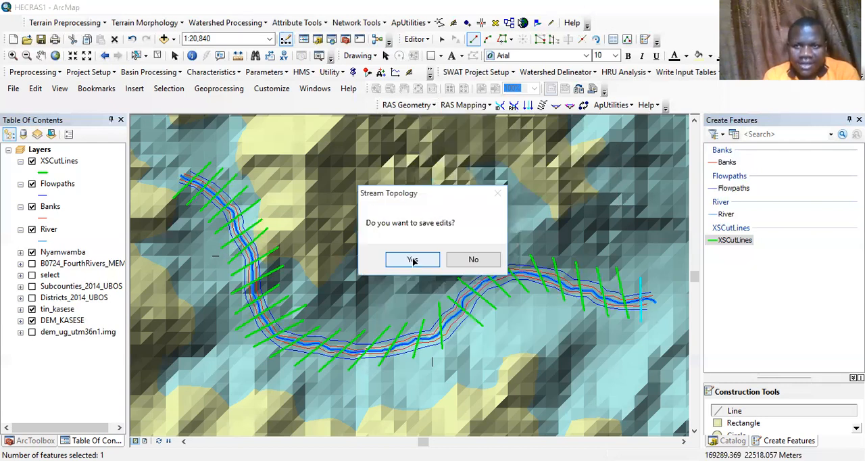
pyautogui.click(412, 260)
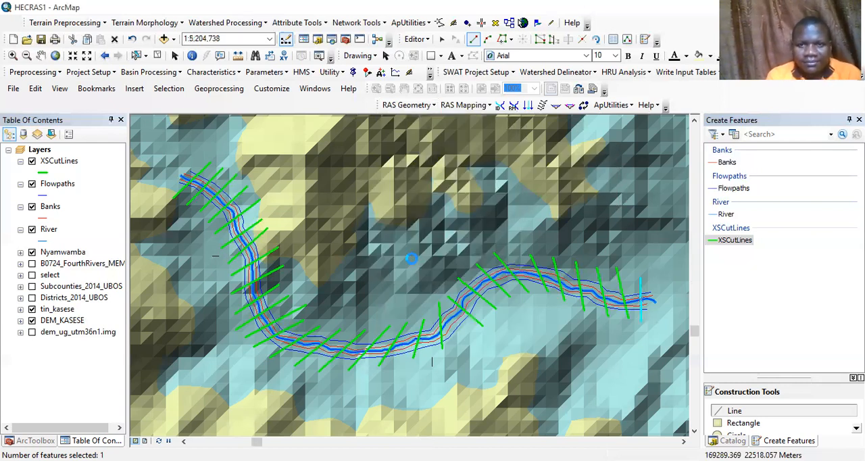
# Step: Try to compute the stream centerline lengths and stations for the river
pyautogui.click(422, 105)
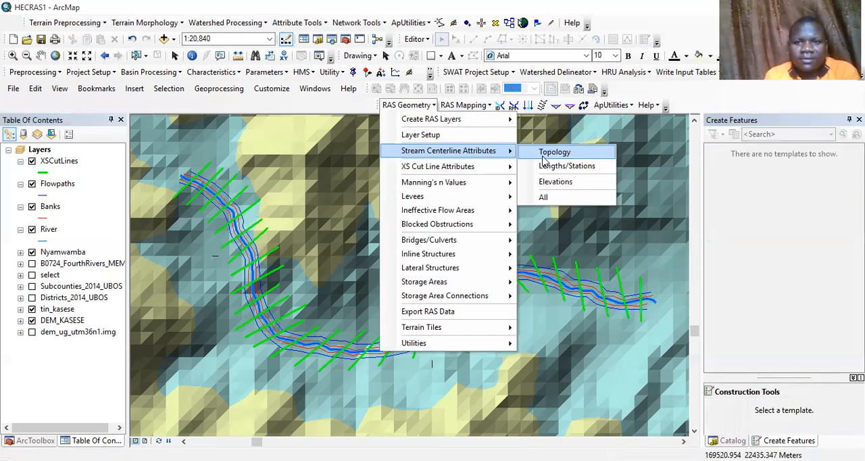
pyautogui.click(569, 166)
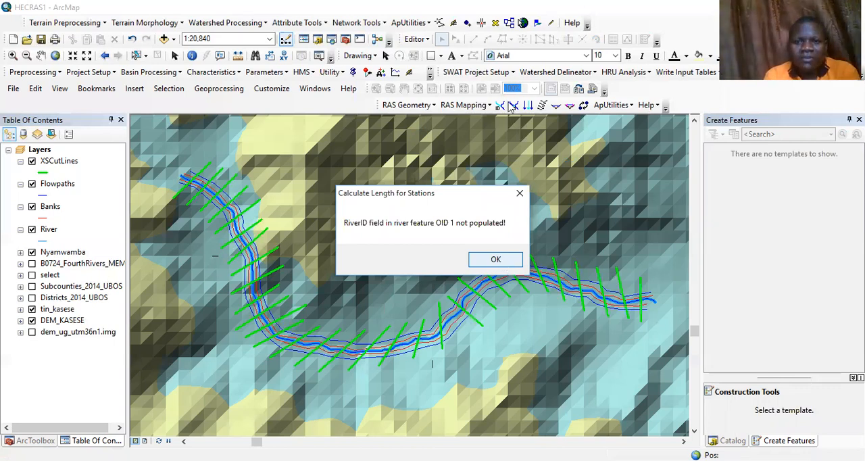
pyautogui.press('Return')
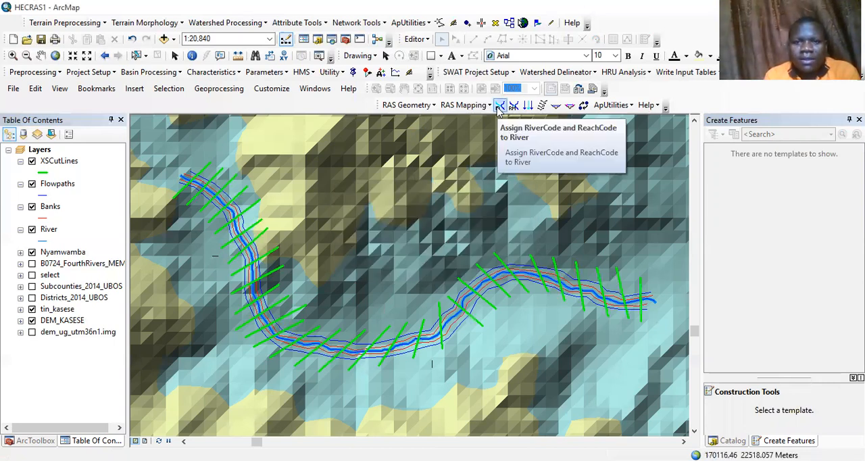
# Step: Assign the river name "River Nyamwamba" and the reach name "KASESE" to the digitized river centerline
pyautogui.click(498, 106)
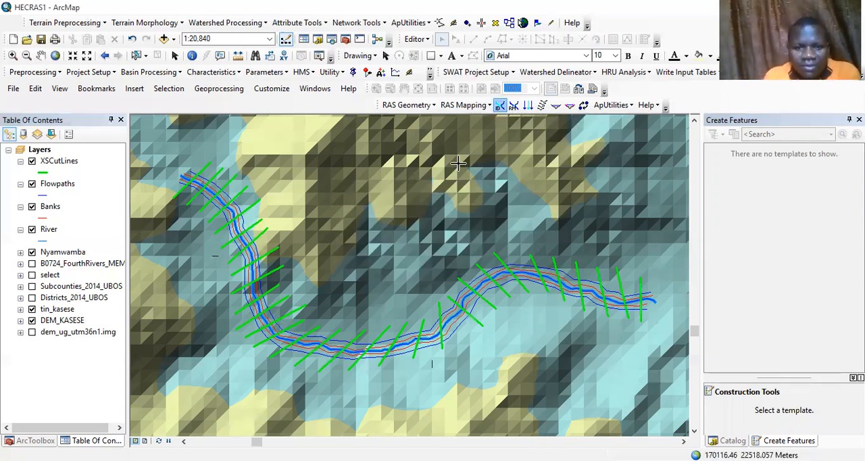
pyautogui.click(334, 354)
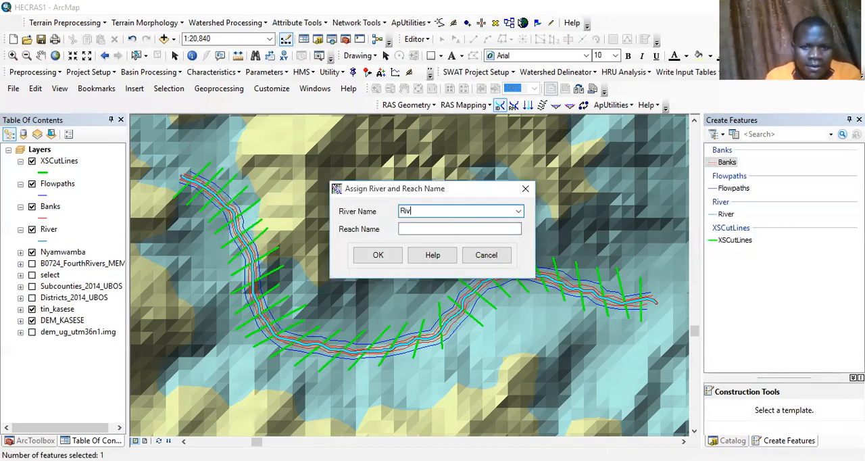
pyautogui.write('River Nya')
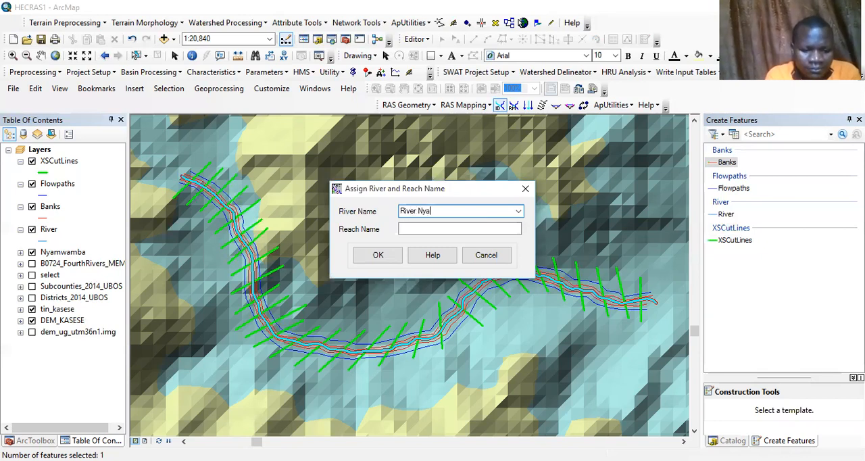
pyautogui.write('mwamba')
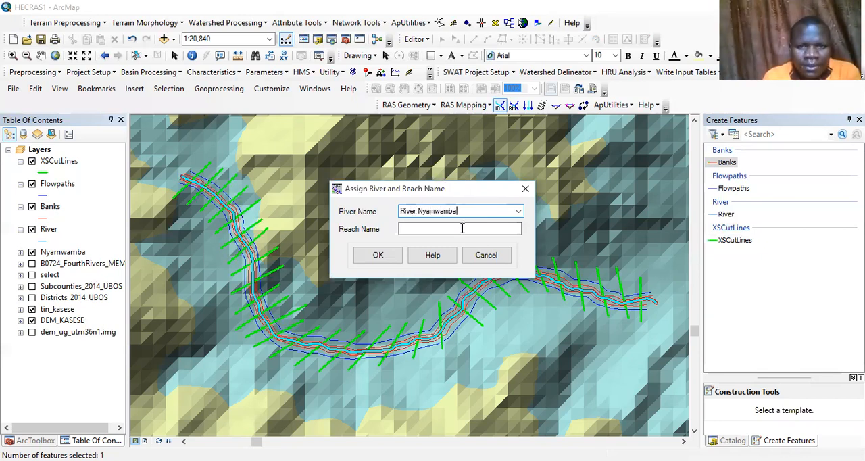
pyautogui.click(463, 229)
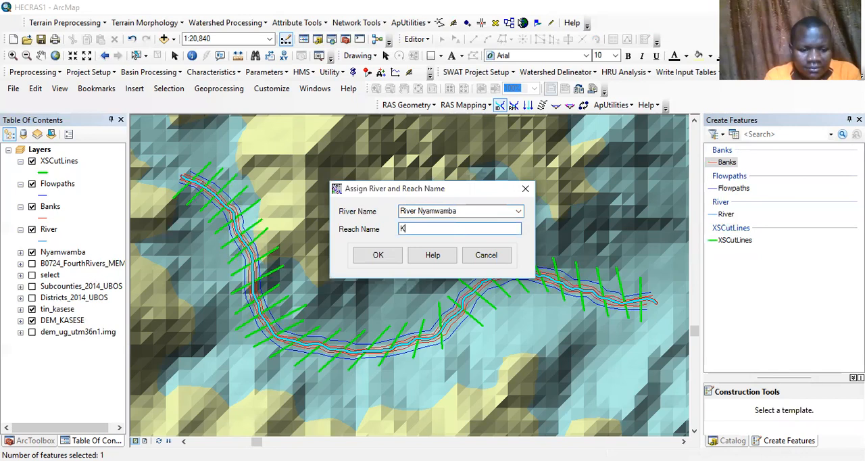
pyautogui.write('KASESE')
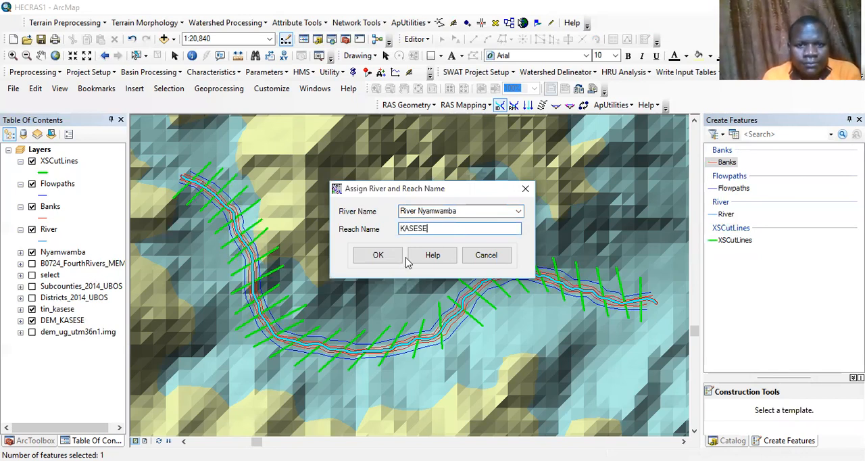
pyautogui.click(377, 256)
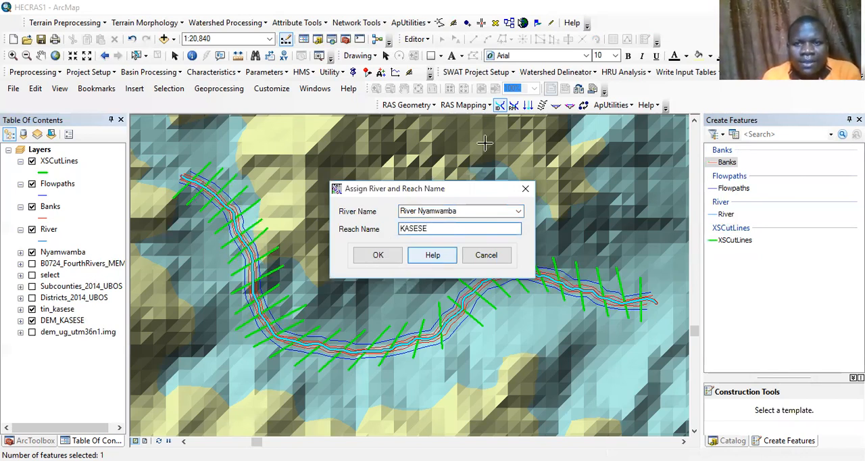
# Step: Assign the flowpath line type Left to the outer flowpath along the river's north and east side
pyautogui.click(528, 106)
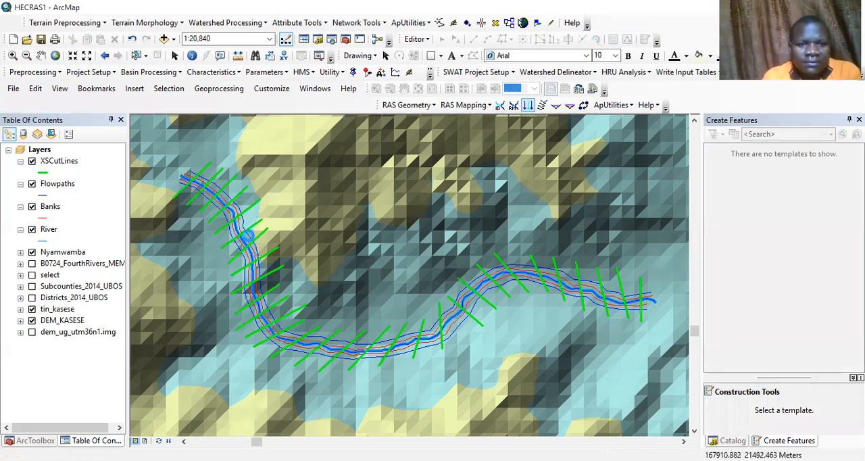
pyautogui.click(250, 240)
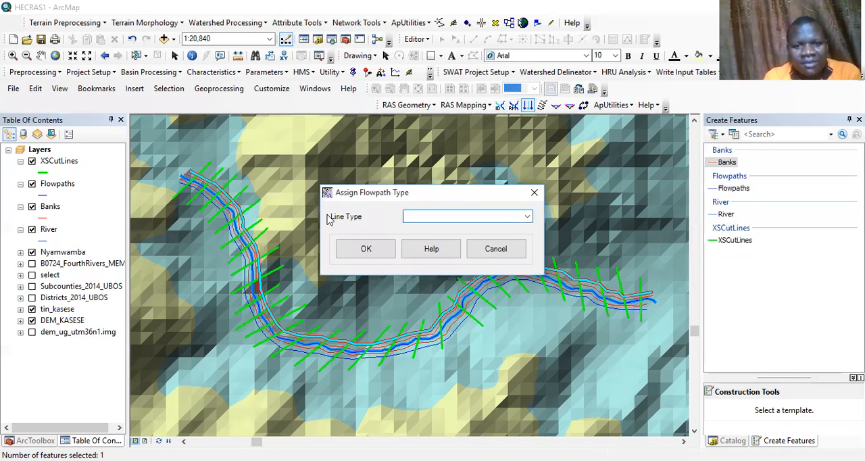
pyautogui.click(476, 225)
pyautogui.click(377, 249)
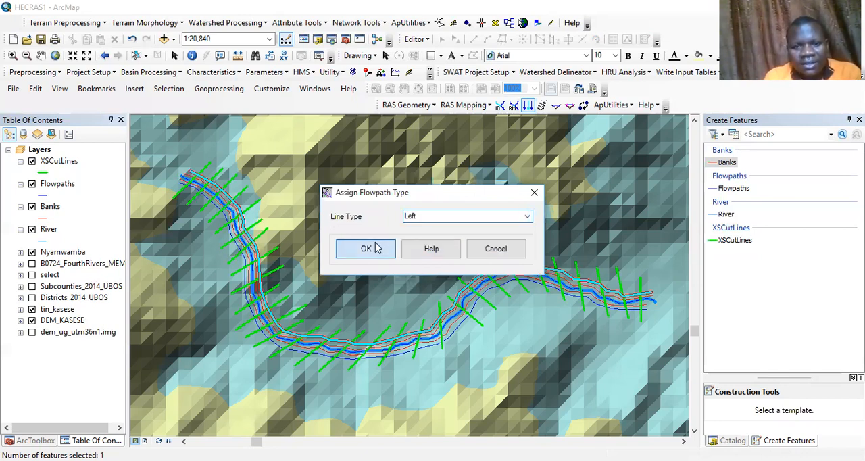
pyautogui.click(377, 248)
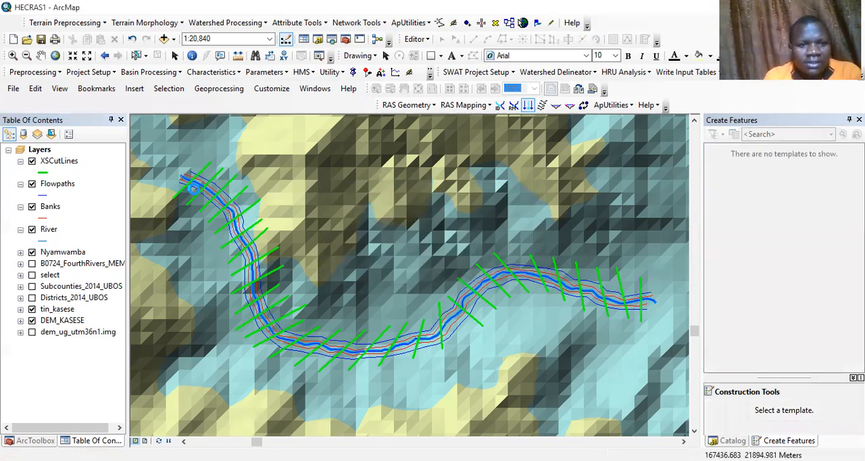
# Step: Assign line type Right to the outer flowpath along the river's south and west side, and Channel to the middle flowpath
pyautogui.click(534, 277)
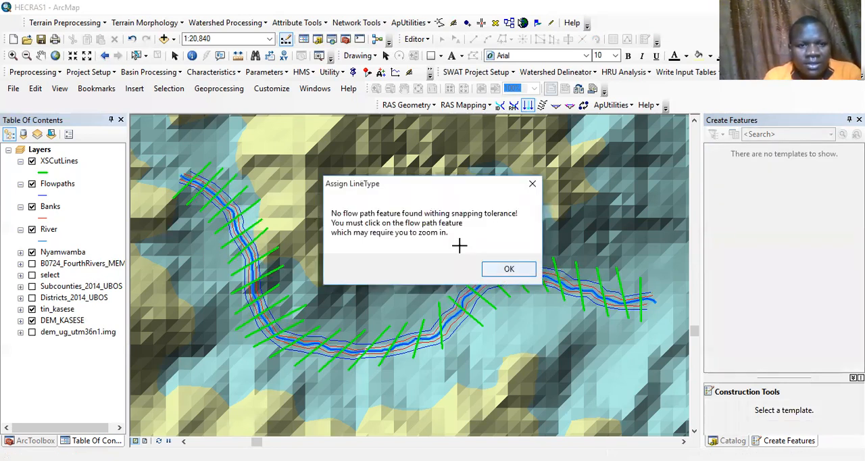
pyautogui.press('Return')
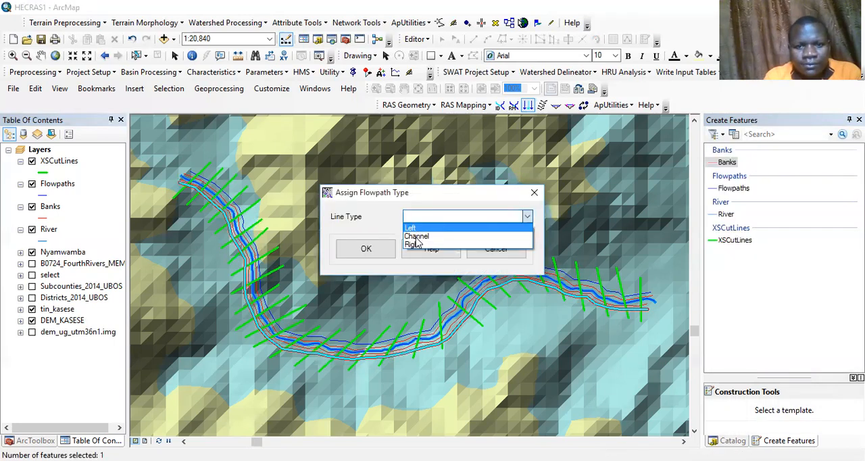
pyautogui.click(371, 251)
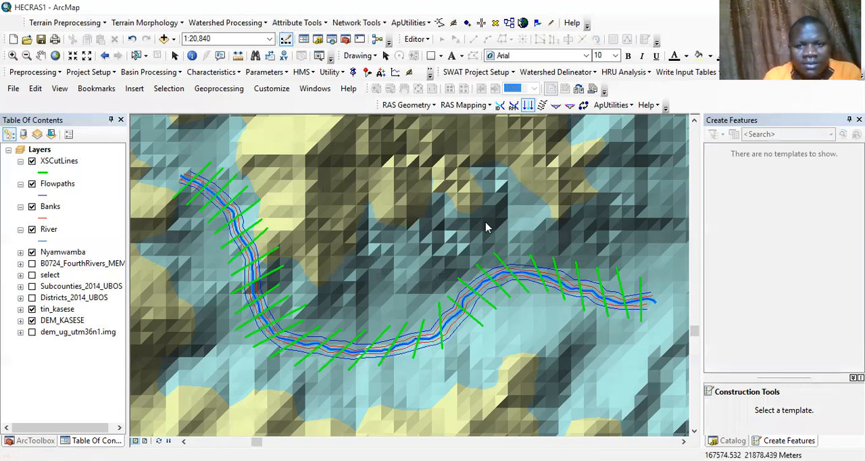
pyautogui.click(424, 233)
pyautogui.click(359, 256)
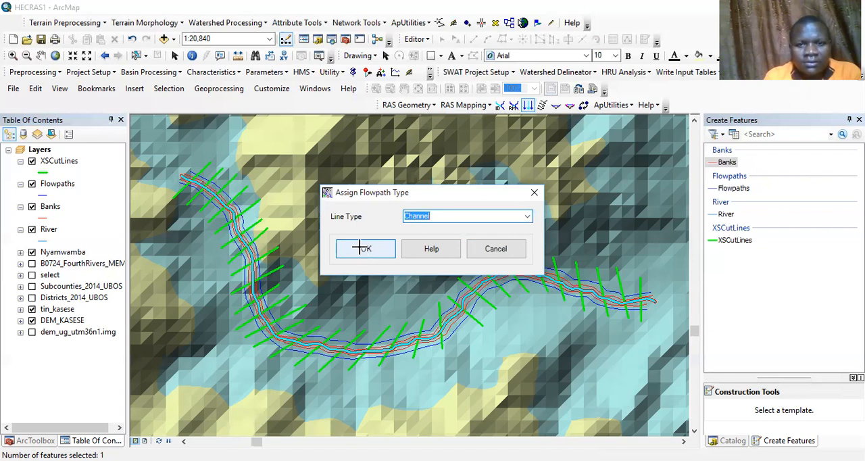
pyautogui.click(362, 248)
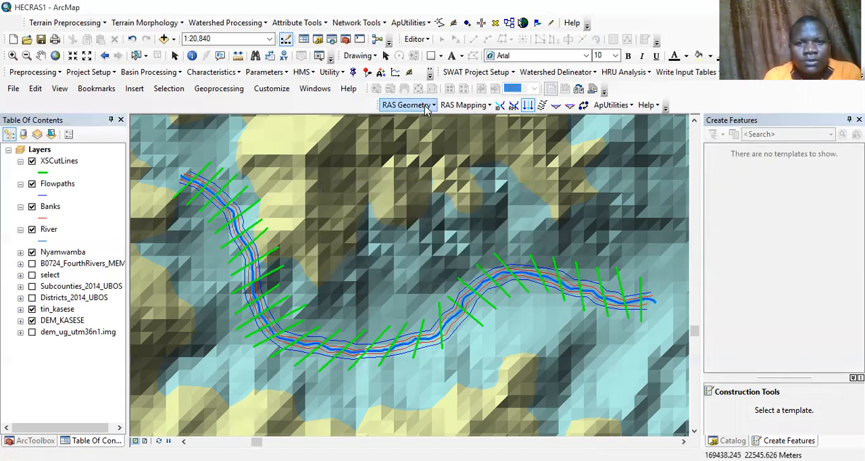
# Step: Compute the stream centerline Topology and the Lengths/Stations attributes for the river
pyautogui.click(426, 109)
pyautogui.moveTo(470, 153)
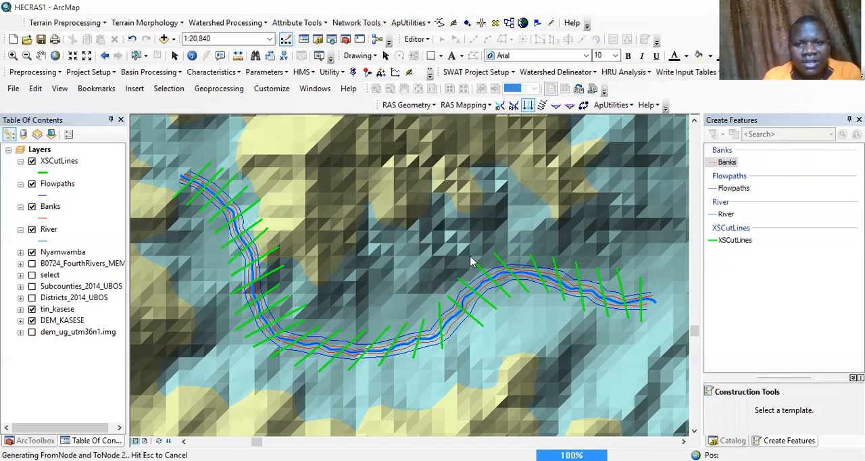
pyautogui.click(420, 105)
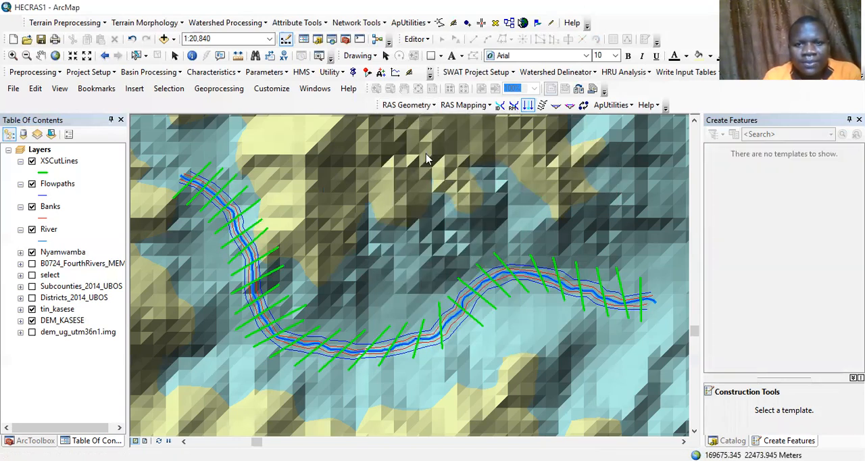
pyautogui.moveTo(473, 150)
pyautogui.click(574, 167)
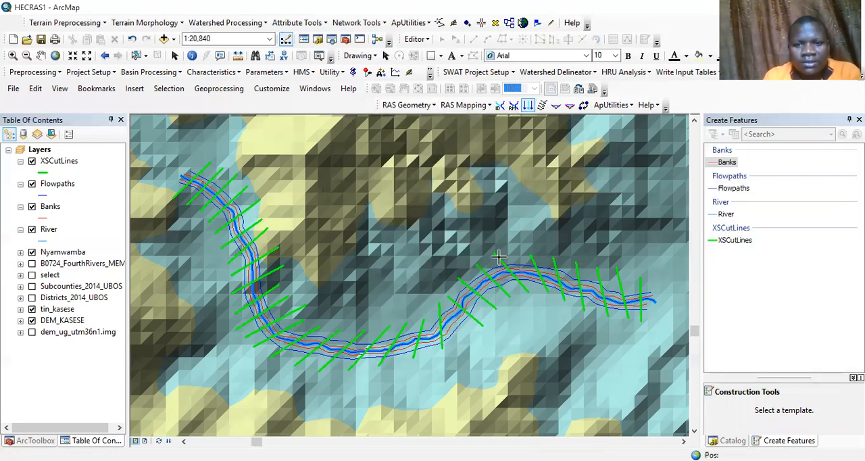
# Step: Extract the elevations along the stream centerline from the terrain to convert the river to 3D
pyautogui.click(408, 105)
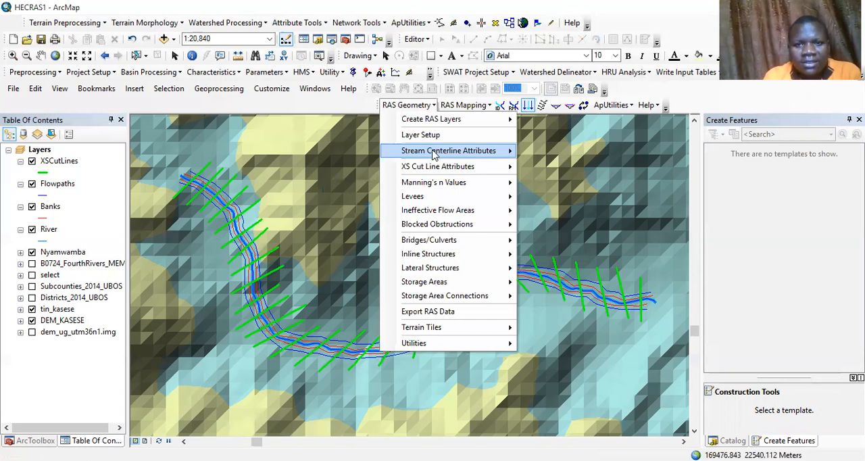
pyautogui.moveTo(434, 152)
pyautogui.click(562, 182)
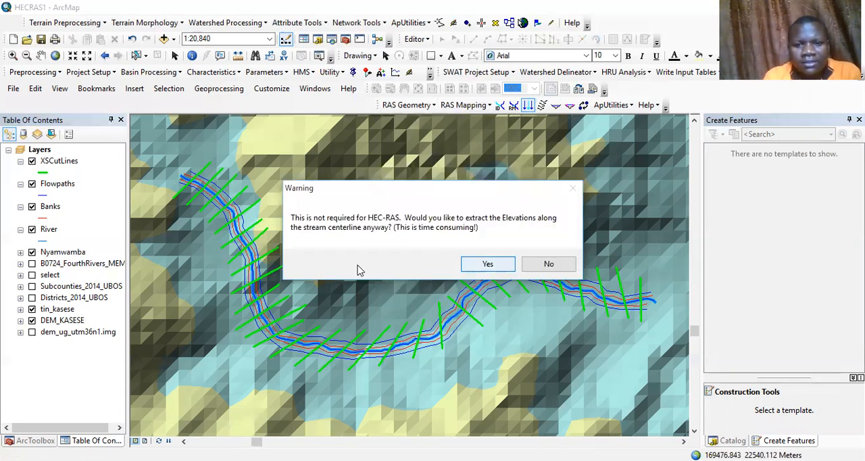
pyautogui.press('Return')
pyautogui.click(356, 269)
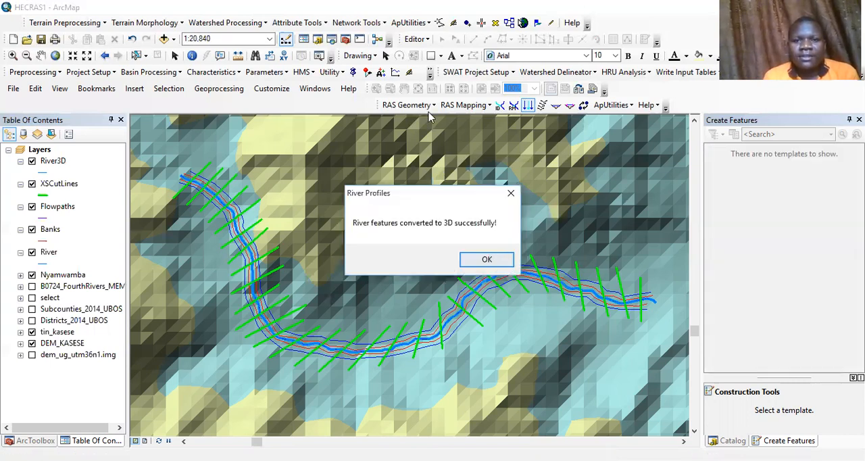
# Step: Compute the River/Reach Names and Stationing attributes for the cross-section cut lines
pyautogui.click(428, 108)
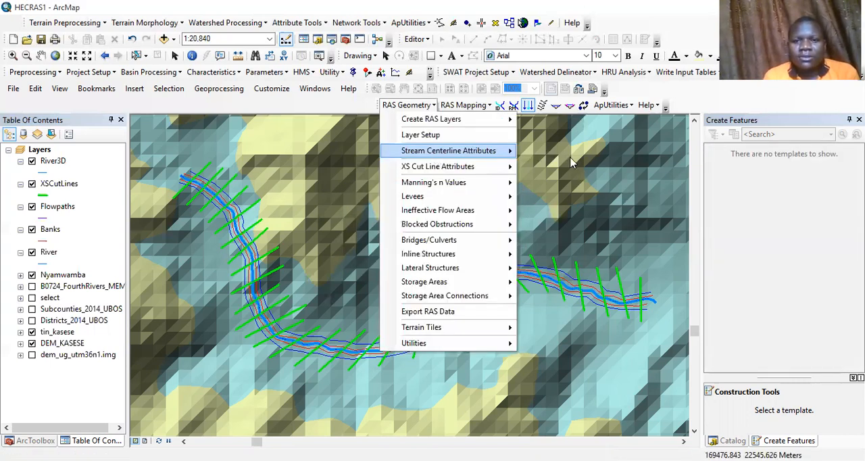
pyautogui.moveTo(435, 154)
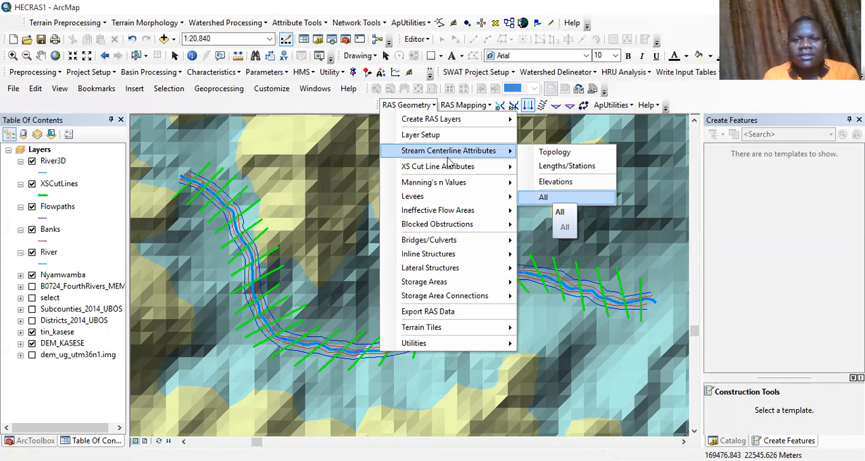
pyautogui.moveTo(460, 166)
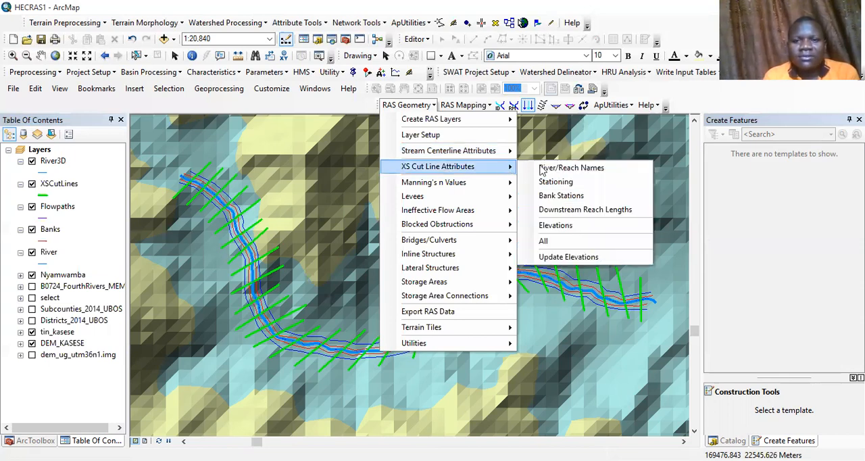
pyautogui.click(346, 193)
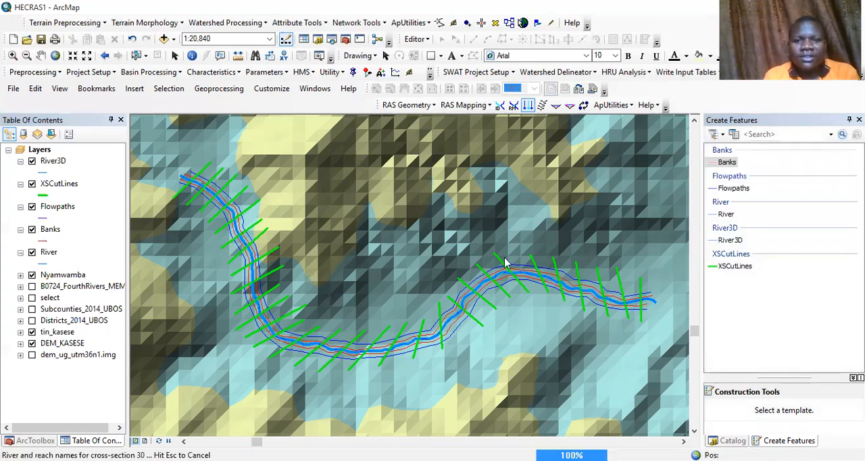
pyautogui.click(429, 106)
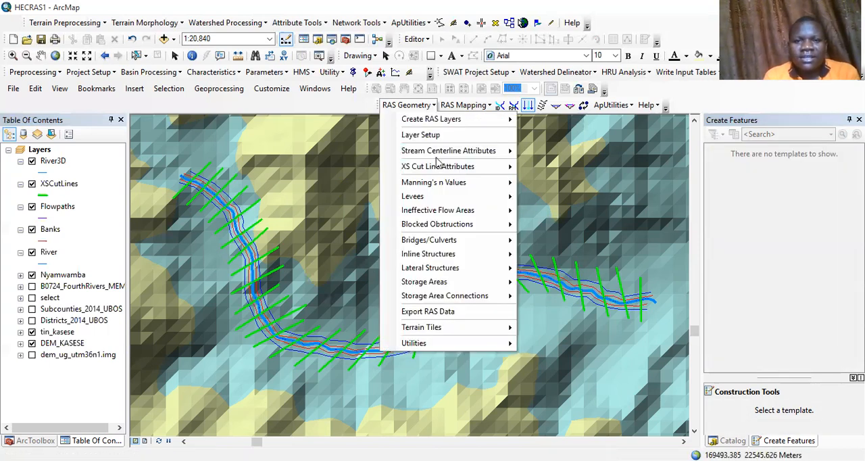
pyautogui.moveTo(500, 167)
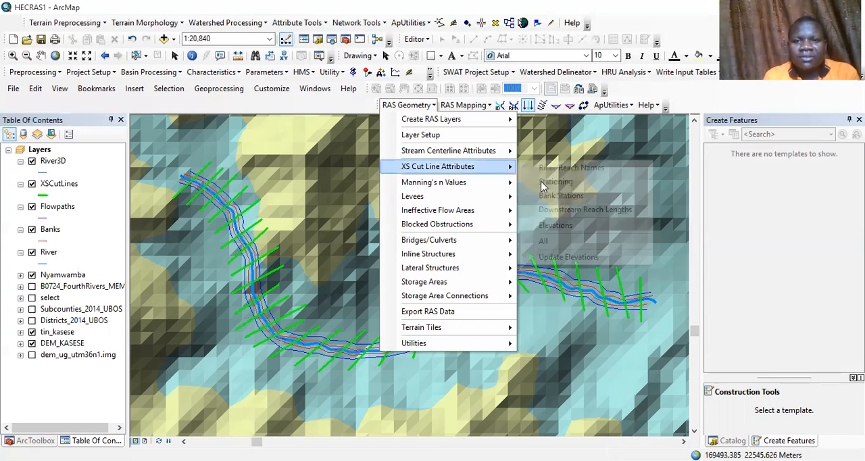
pyautogui.click(541, 182)
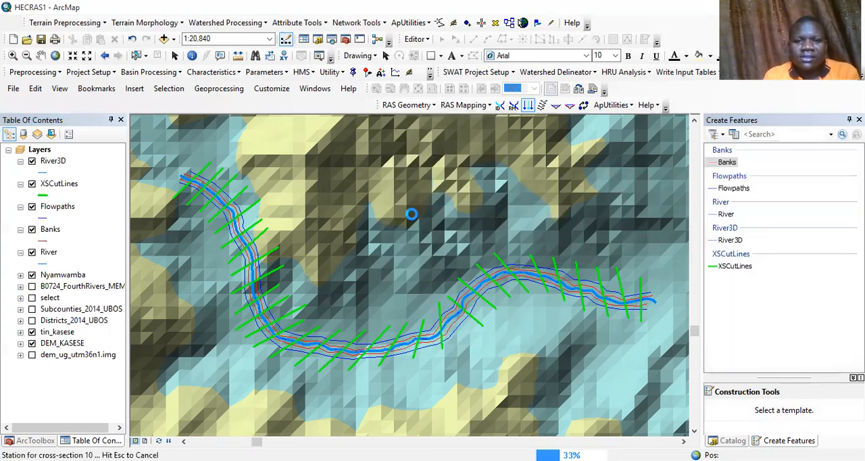
# Step: Compute the Bank Stations and Downstream Reach Lengths attributes for the cross-section cut lines
pyautogui.click(424, 107)
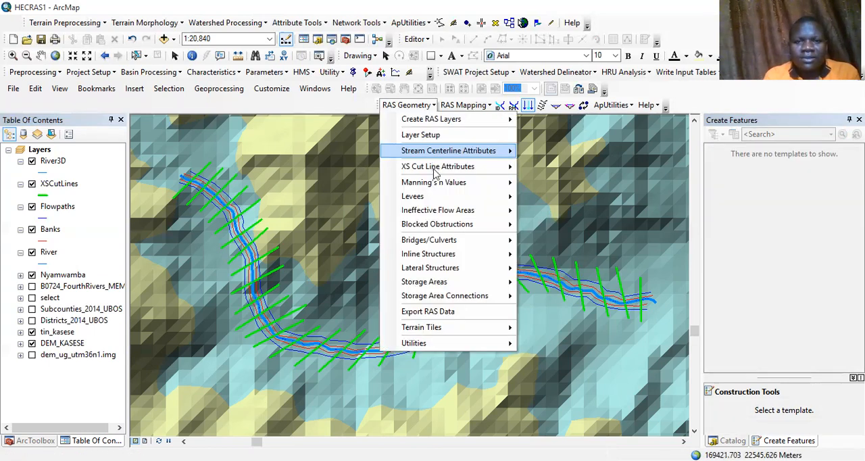
pyautogui.moveTo(438, 167)
pyautogui.click(563, 197)
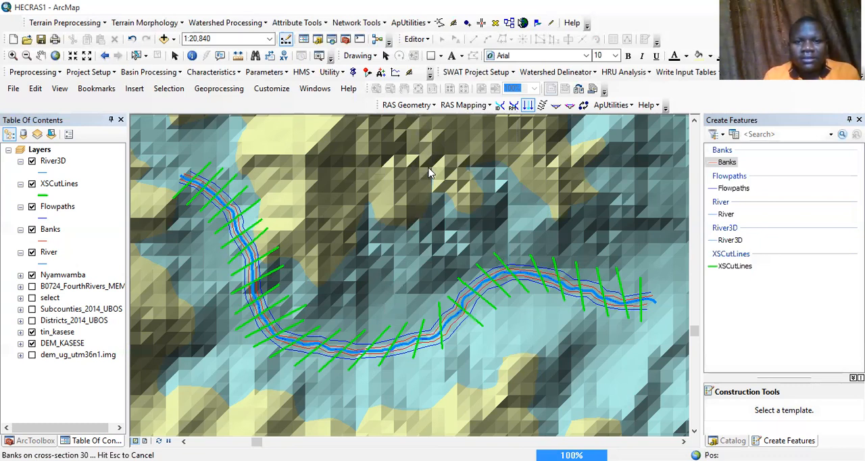
pyautogui.click(414, 106)
pyautogui.moveTo(438, 166)
pyautogui.click(580, 210)
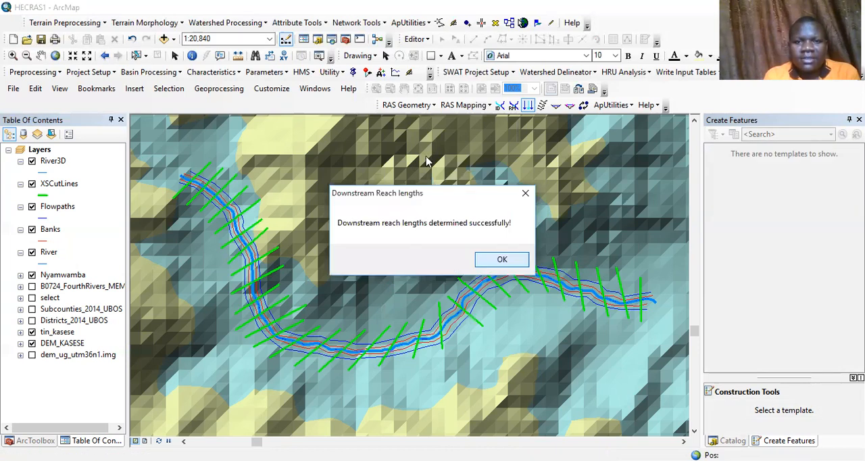
pyautogui.click(502, 260)
# Step: Extract the elevations for the cross-section cut lines from the terrain to convert them to a 3D layer
pyautogui.click(409, 106)
pyautogui.moveTo(438, 167)
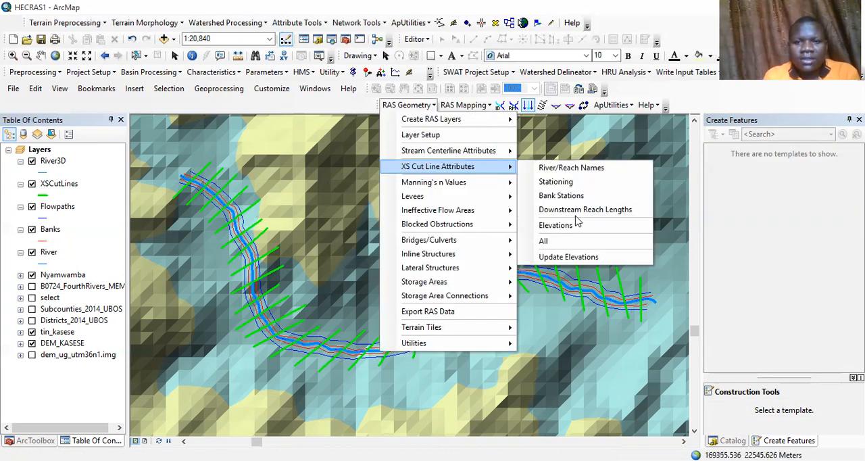
pyautogui.click(556, 225)
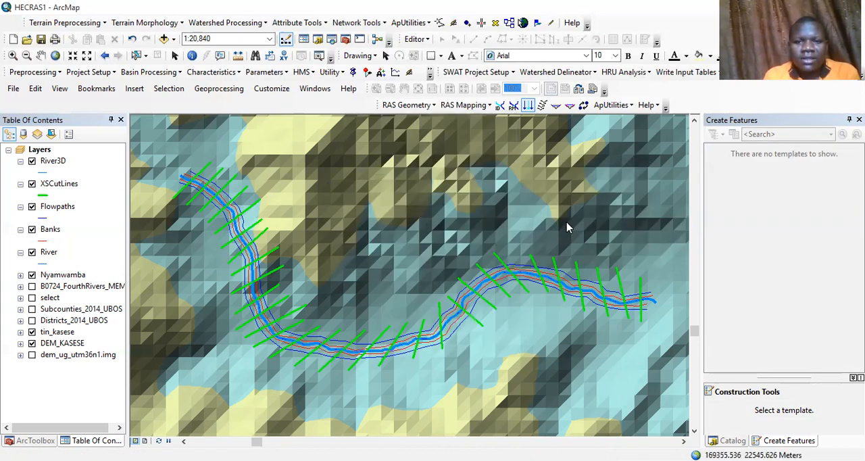
pyautogui.click(358, 269)
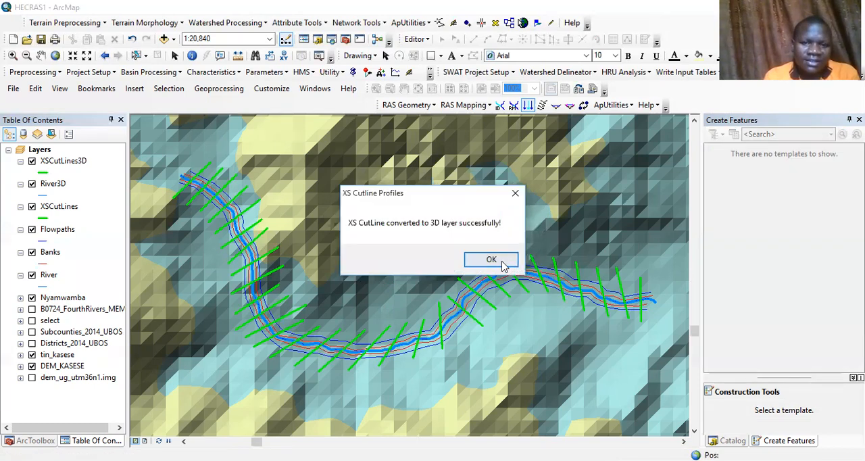
pyautogui.click(492, 260)
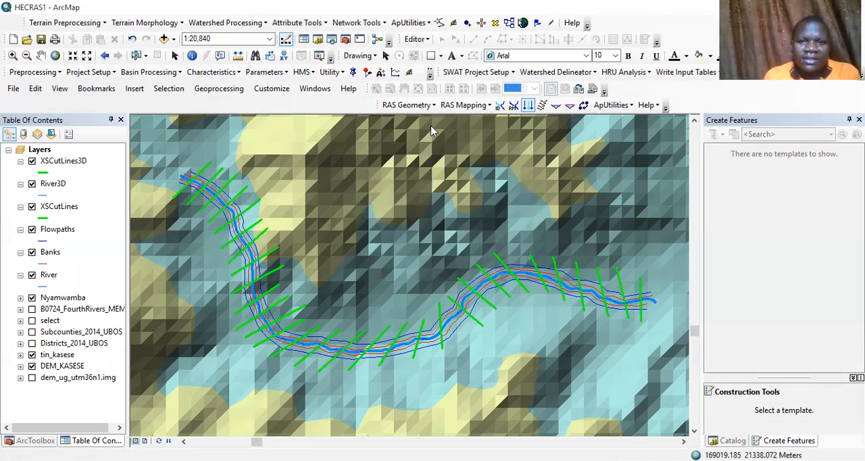
# Step: Export the RAS geometry data to the RAS file GIS2RAS in the NyamwambaHECRAS folder
pyautogui.click(407, 105)
pyautogui.moveTo(457, 196)
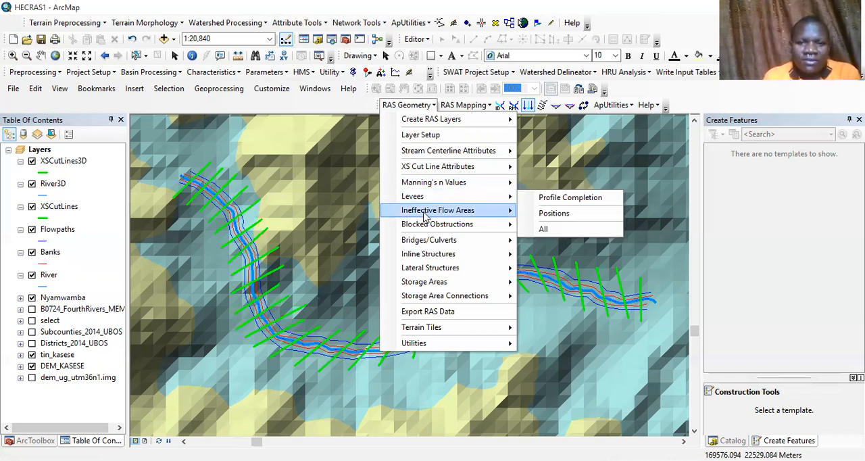
pyautogui.moveTo(446, 225)
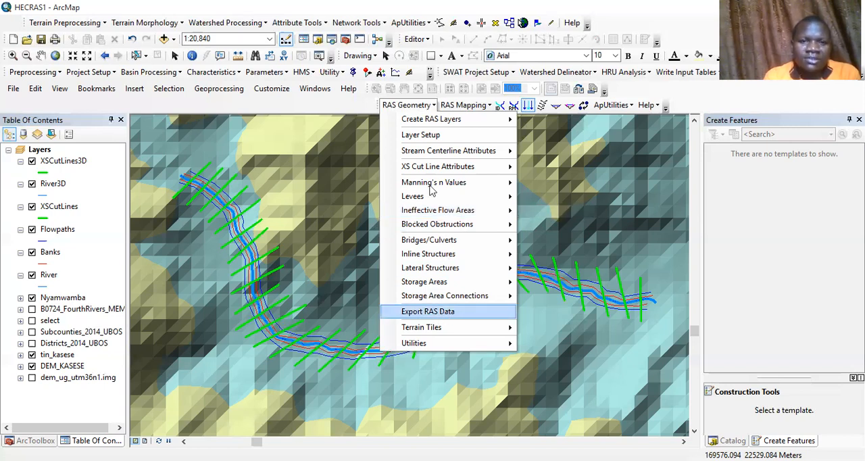
pyautogui.click(433, 312)
pyautogui.click(382, 349)
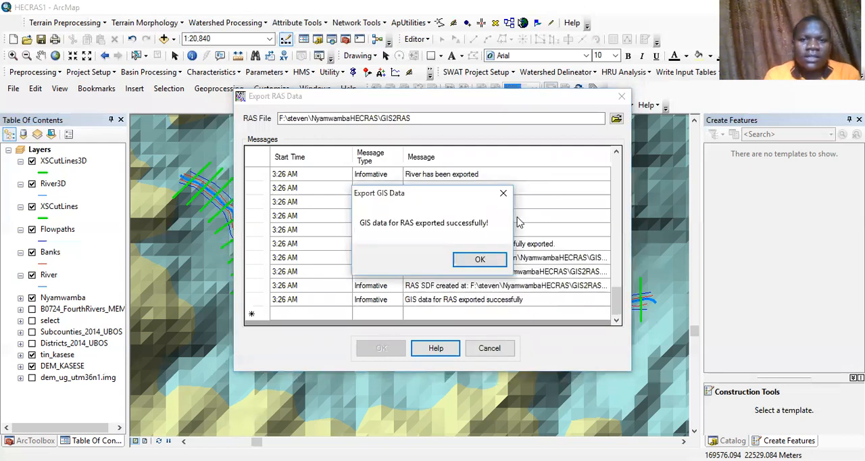
pyautogui.click(479, 261)
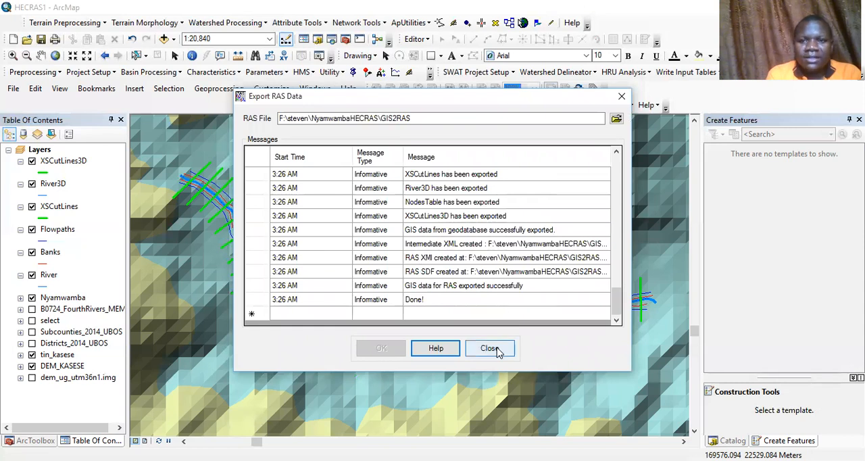
pyautogui.click(495, 350)
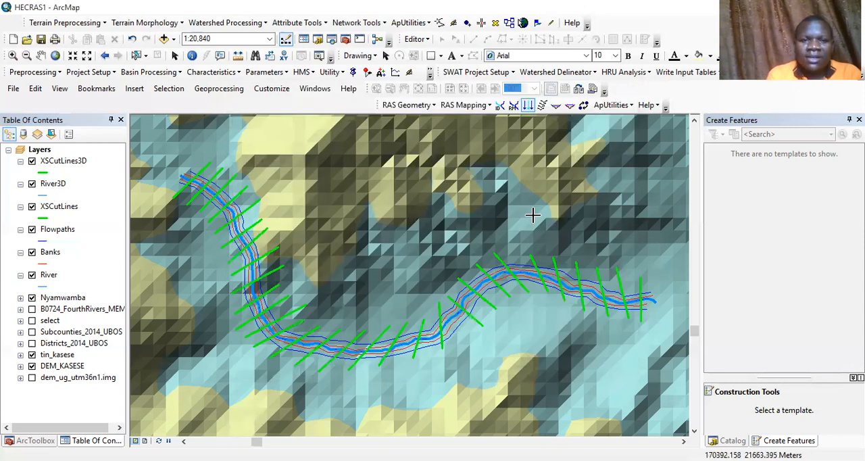